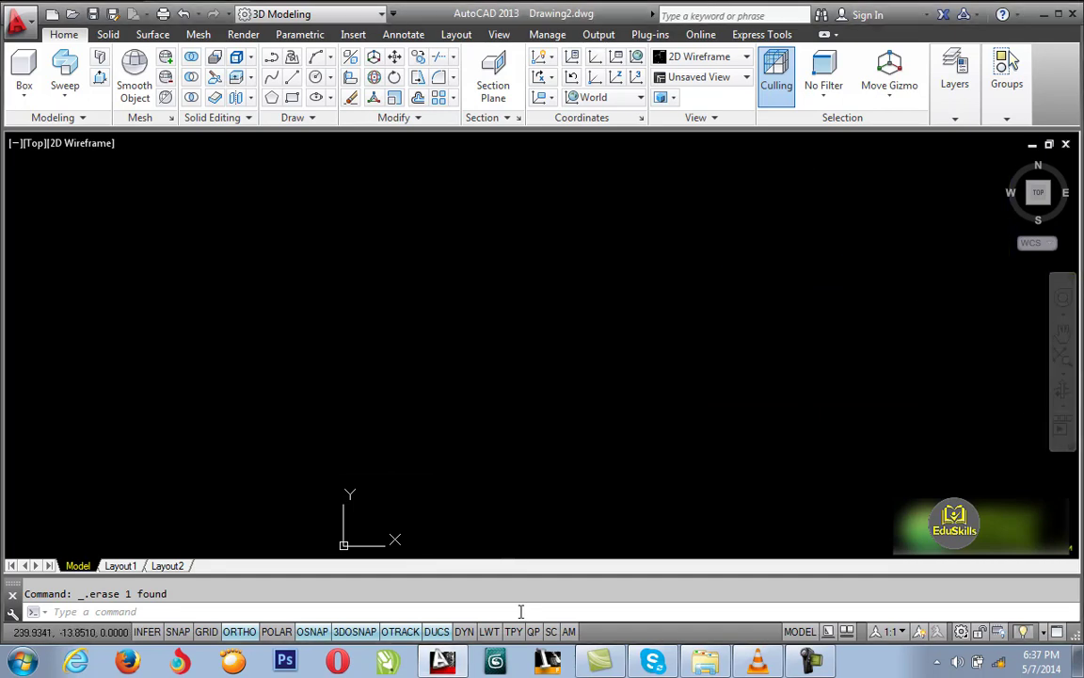
# Set the drawing limits from 0,0 to 500,500.
pyautogui.write('i')
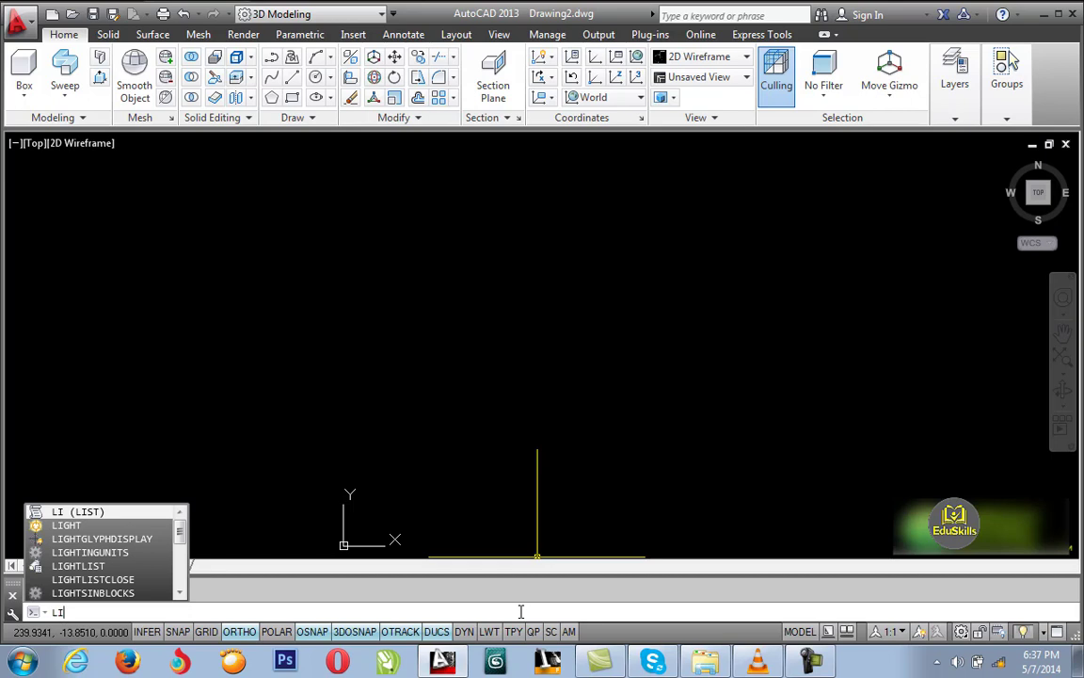
pyautogui.write('i')
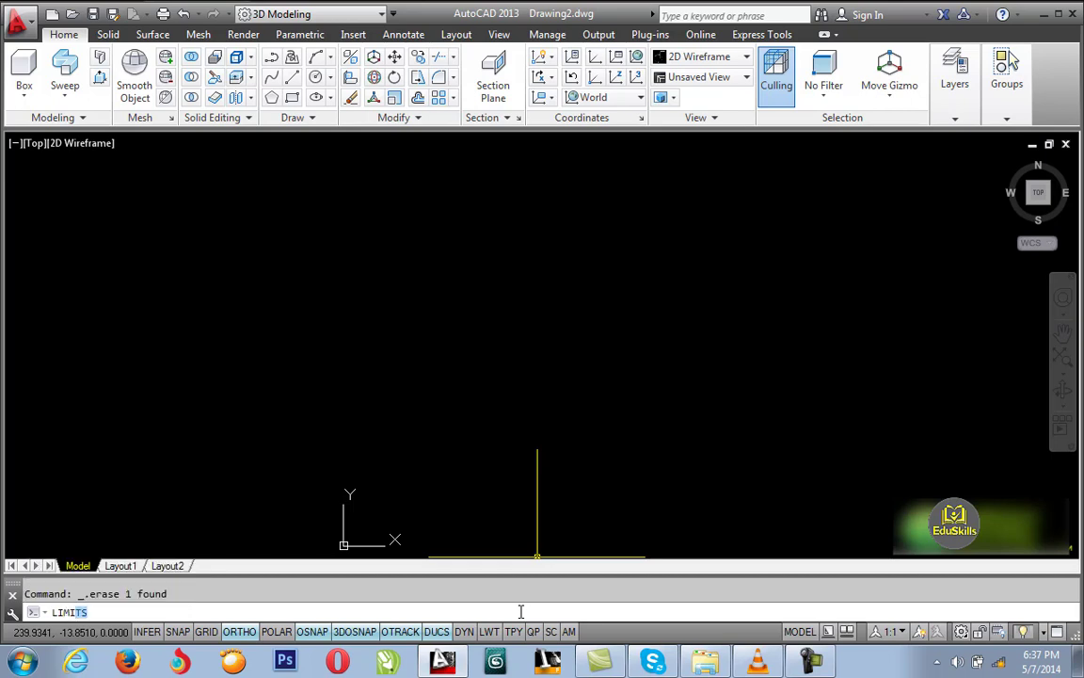
pyautogui.press('Return')
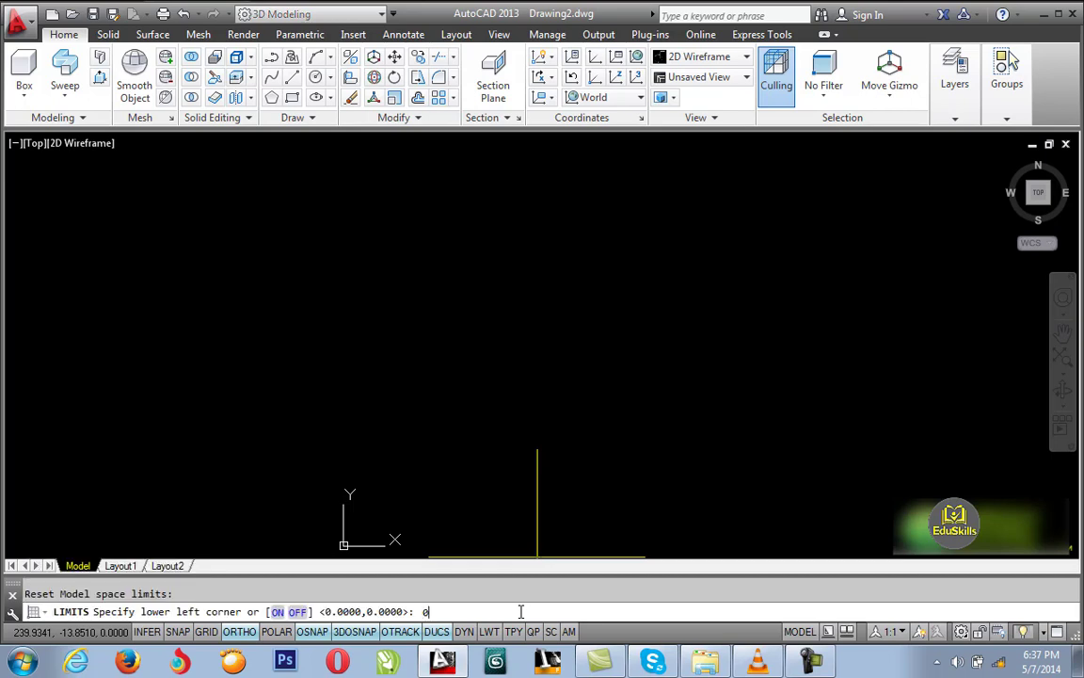
pyautogui.press('Return')
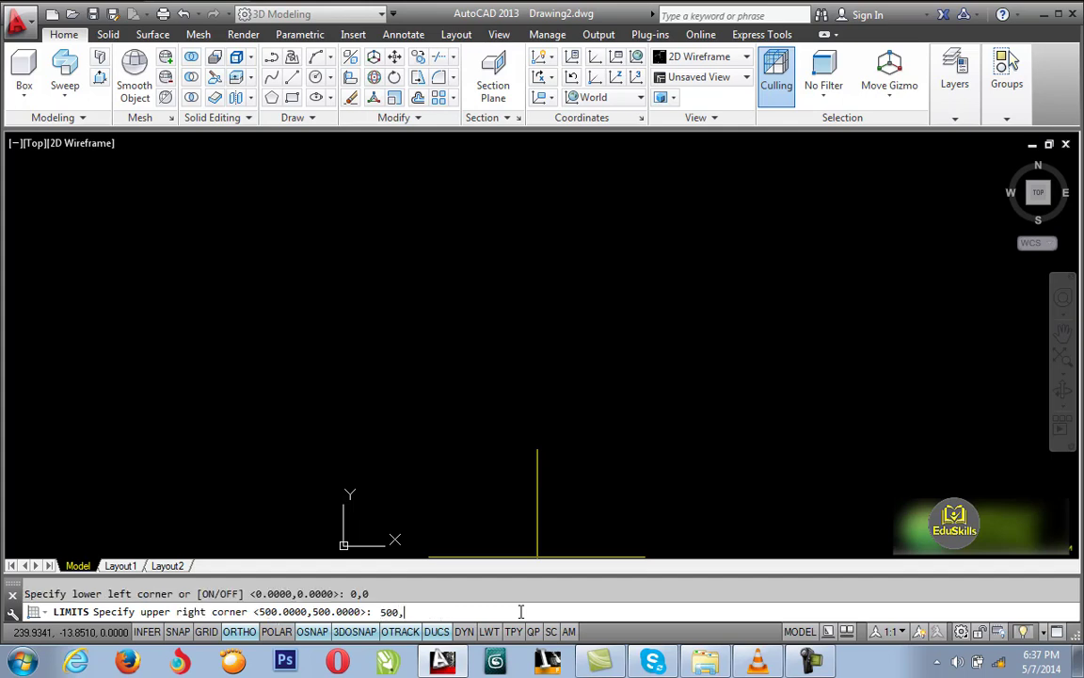
pyautogui.press('Return')
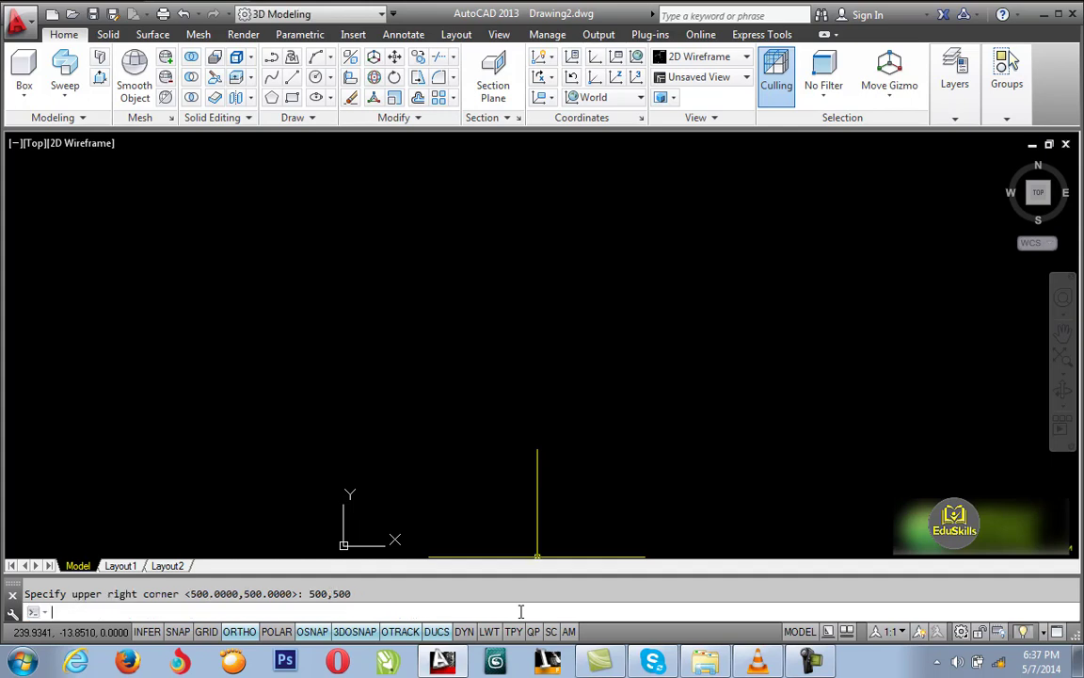
# Zoom All to fit the 500 by 500 limit area in view.
pyautogui.write('z')
pyautogui.press('Return')
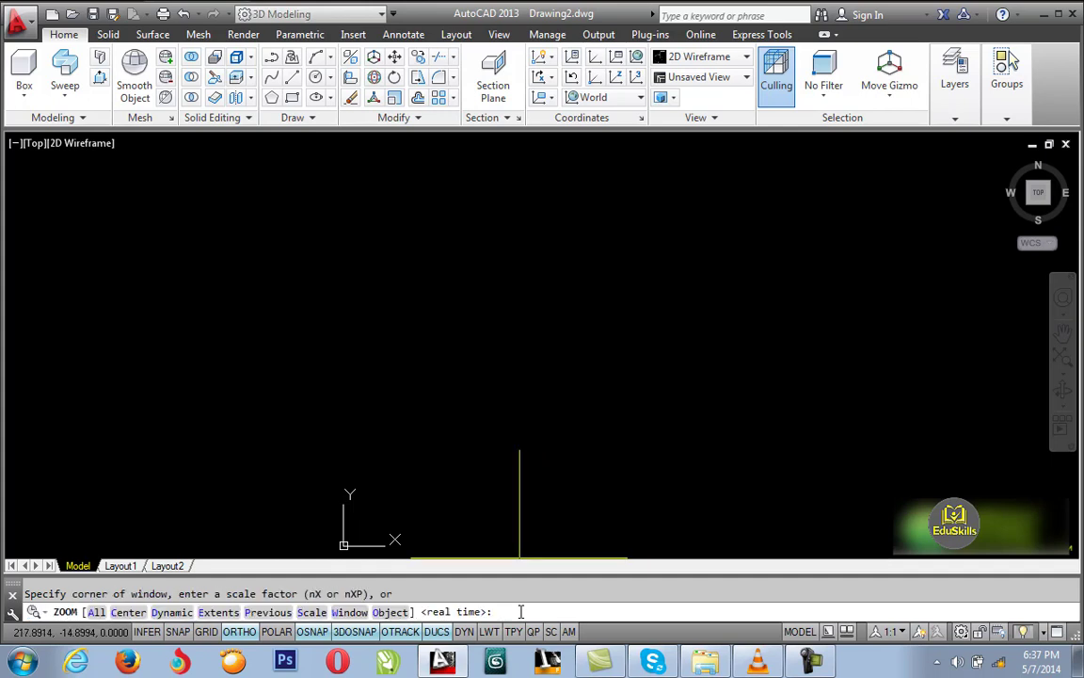
pyautogui.click(96, 612)
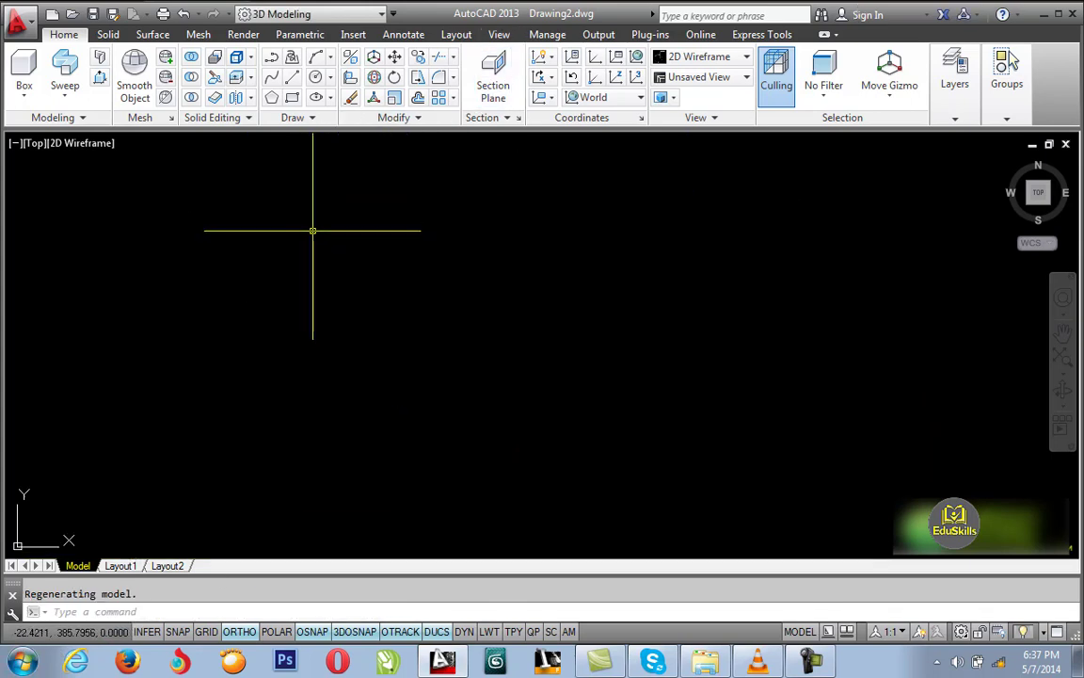
# Draw an open polyline from the bottom-left: 420 up, 360 right, 420 down.
pyautogui.click(271, 60)
pyautogui.click(271, 535)
pyautogui.write('420')
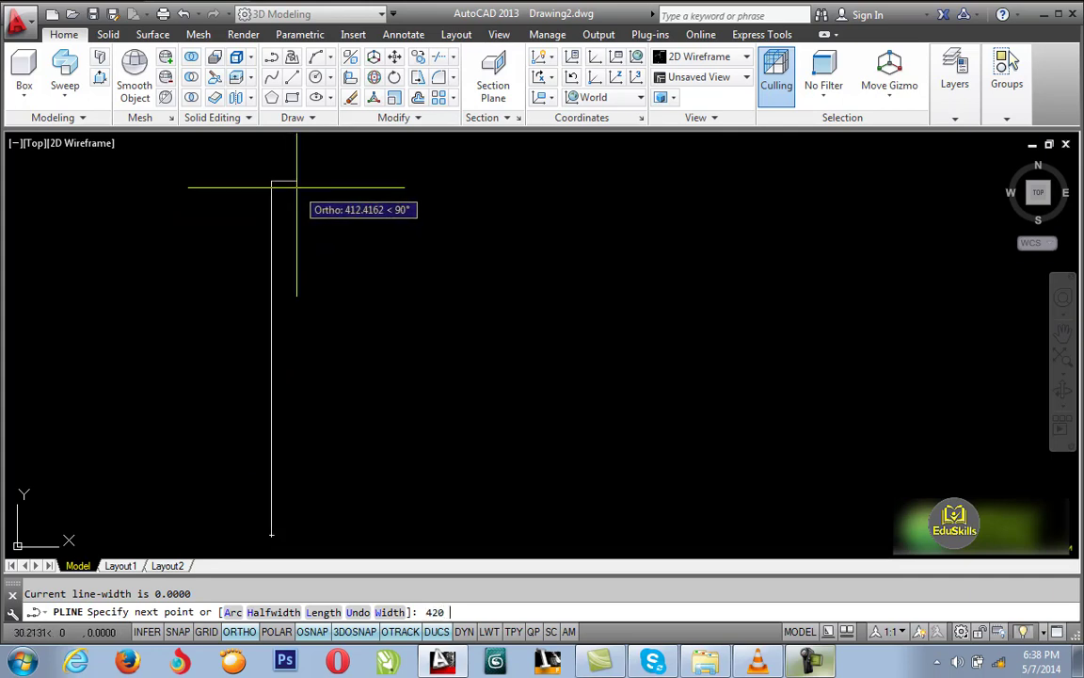
pyautogui.press('Return')
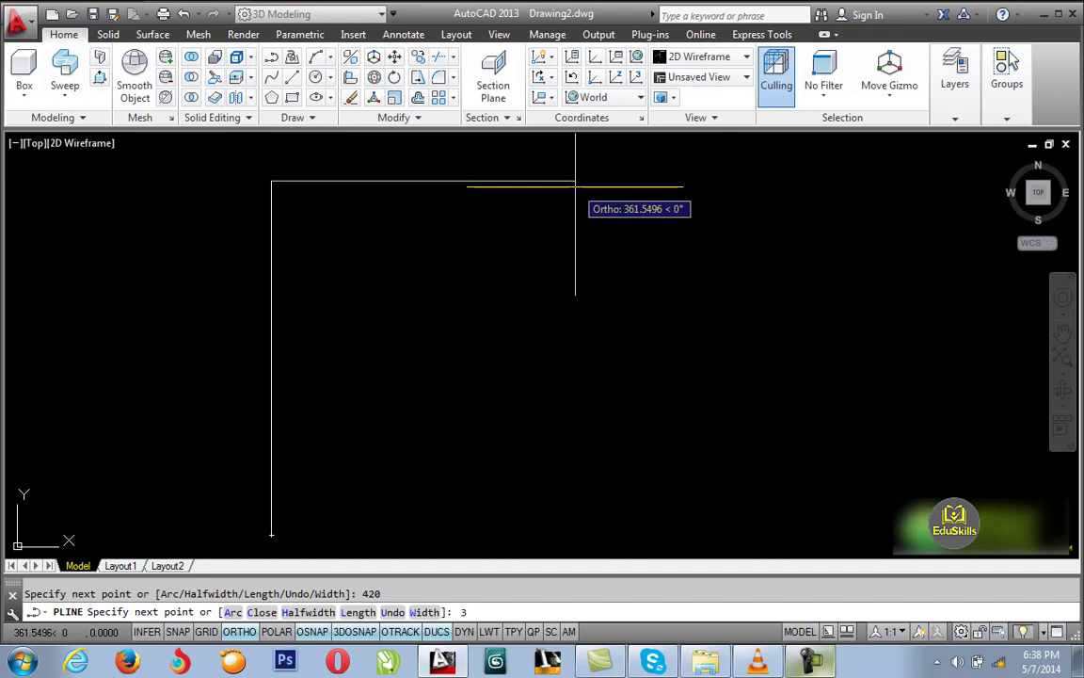
pyautogui.press('Return')
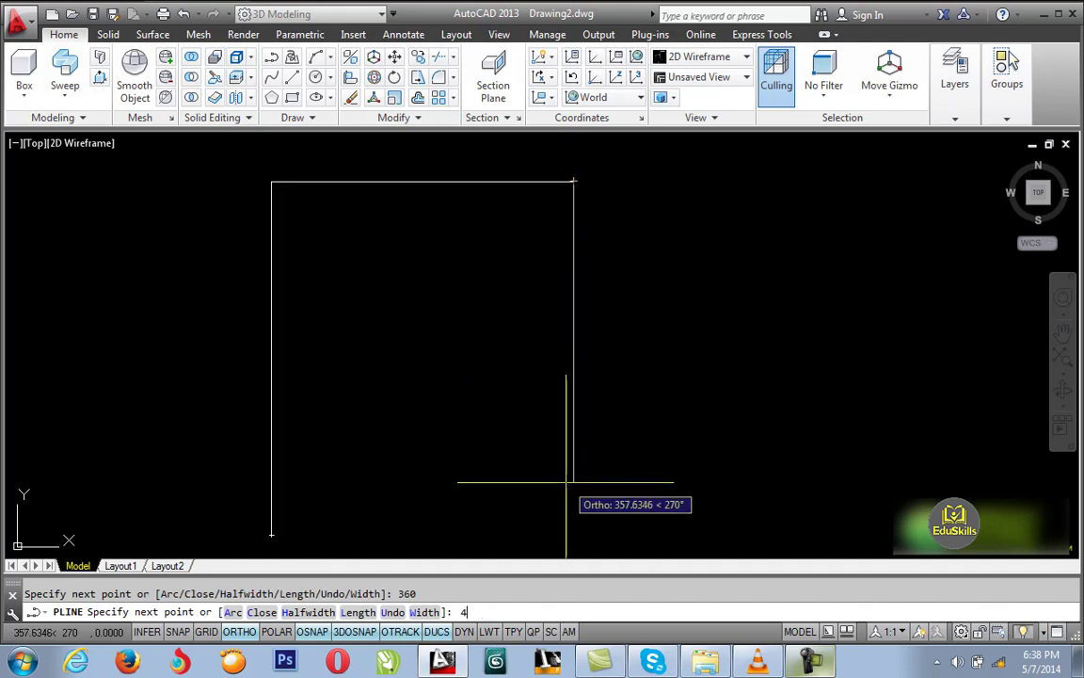
pyautogui.press('Return')
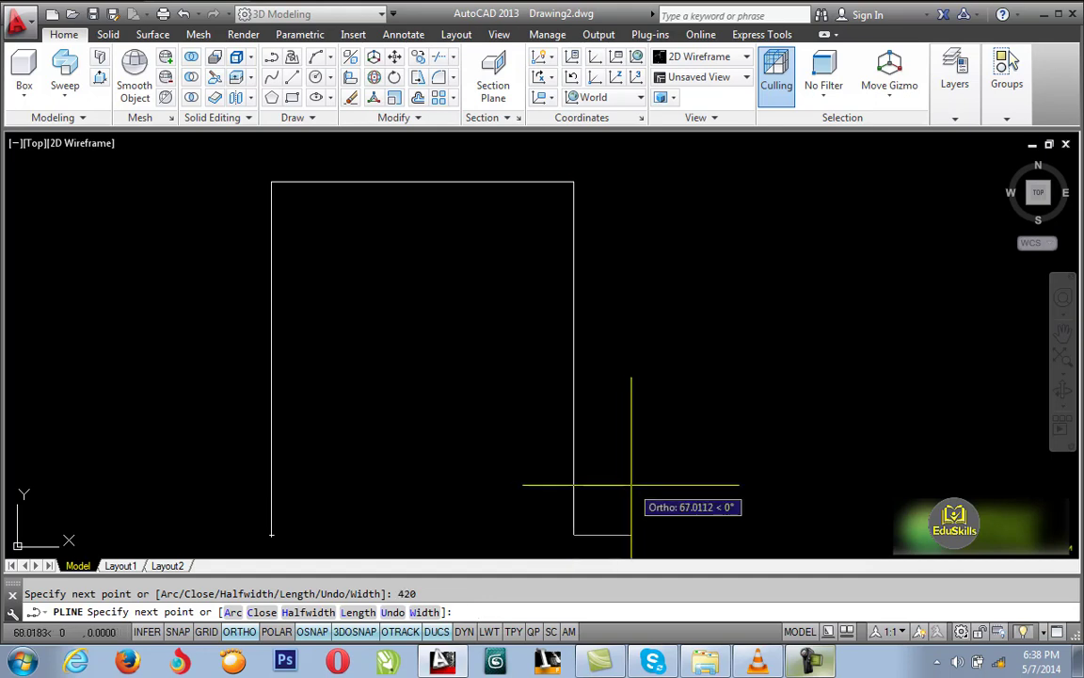
pyautogui.press('Return')
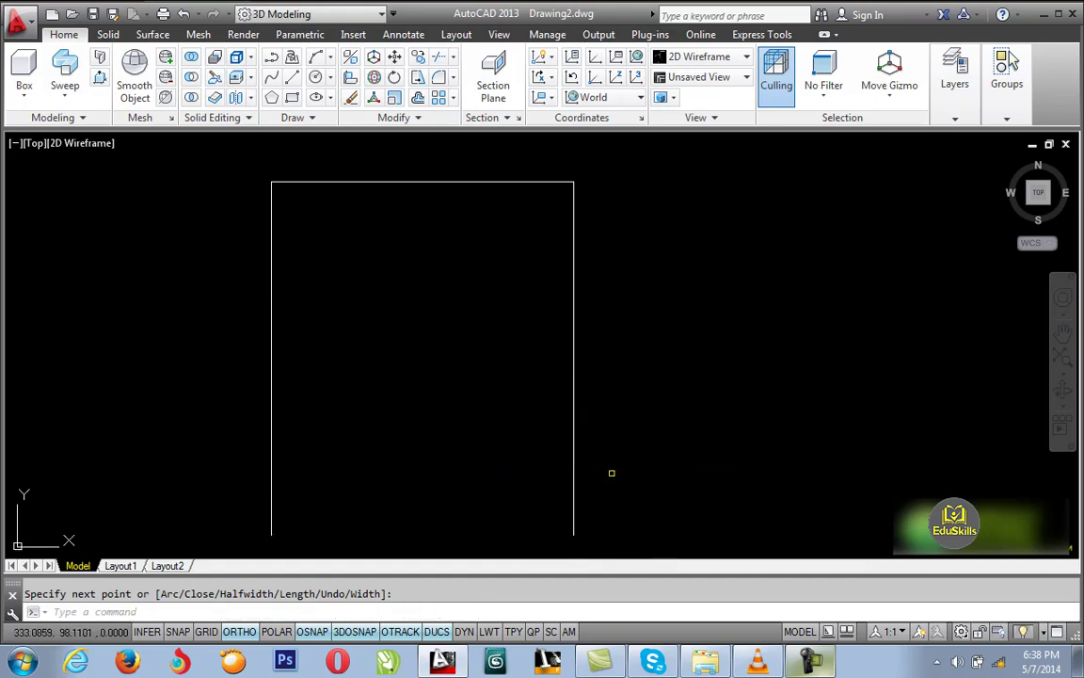
pyautogui.write('o')
# Offset the wall outline 24 units outward.
pyautogui.press('Return')
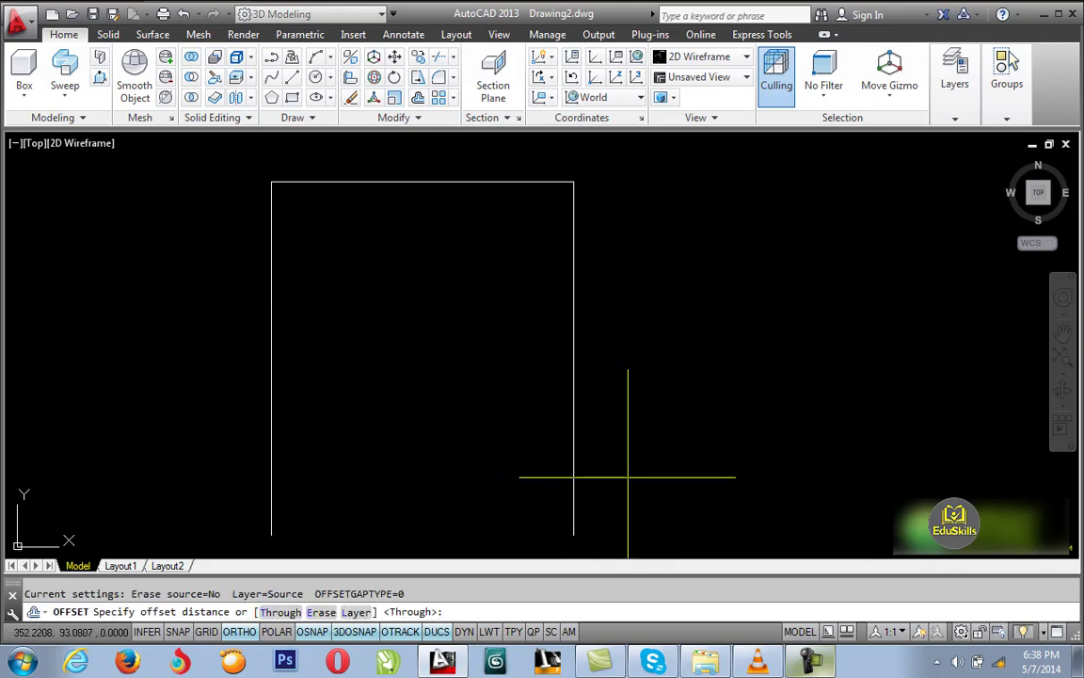
pyautogui.write('24')
pyautogui.press('Return')
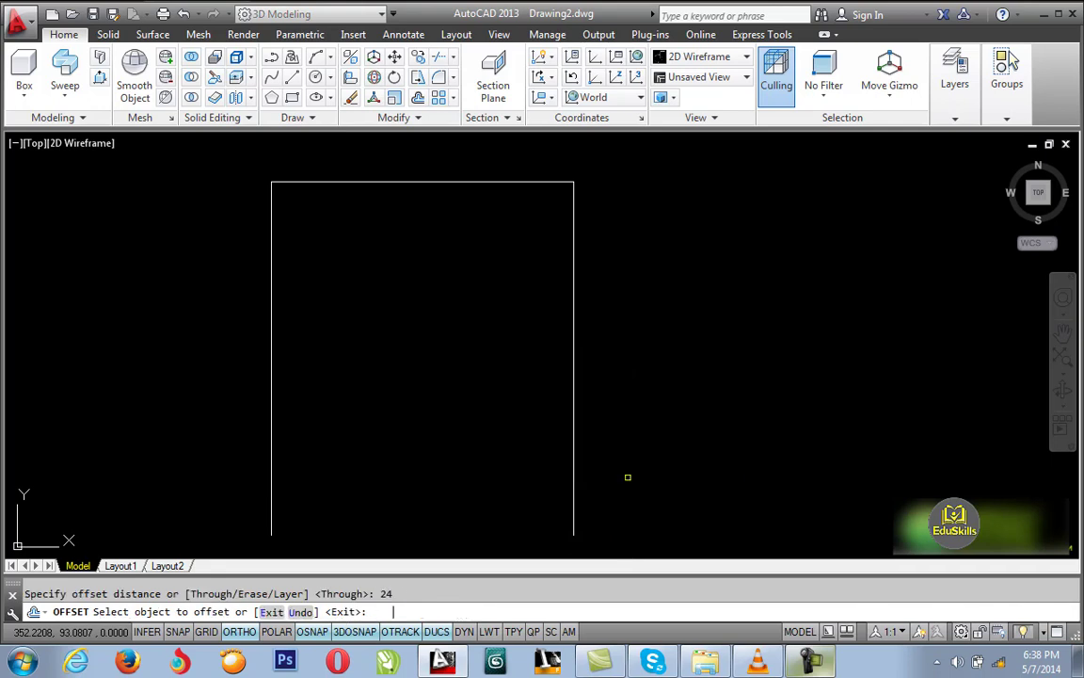
pyautogui.click(573, 448)
pyautogui.click(615, 463)
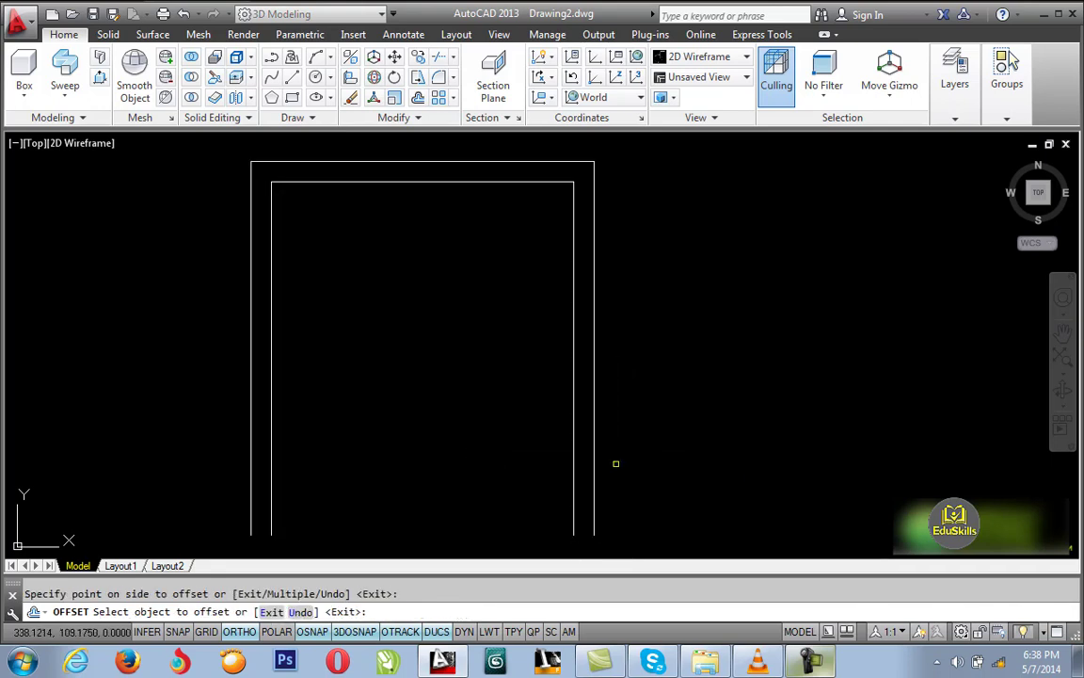
pyautogui.press('Return')
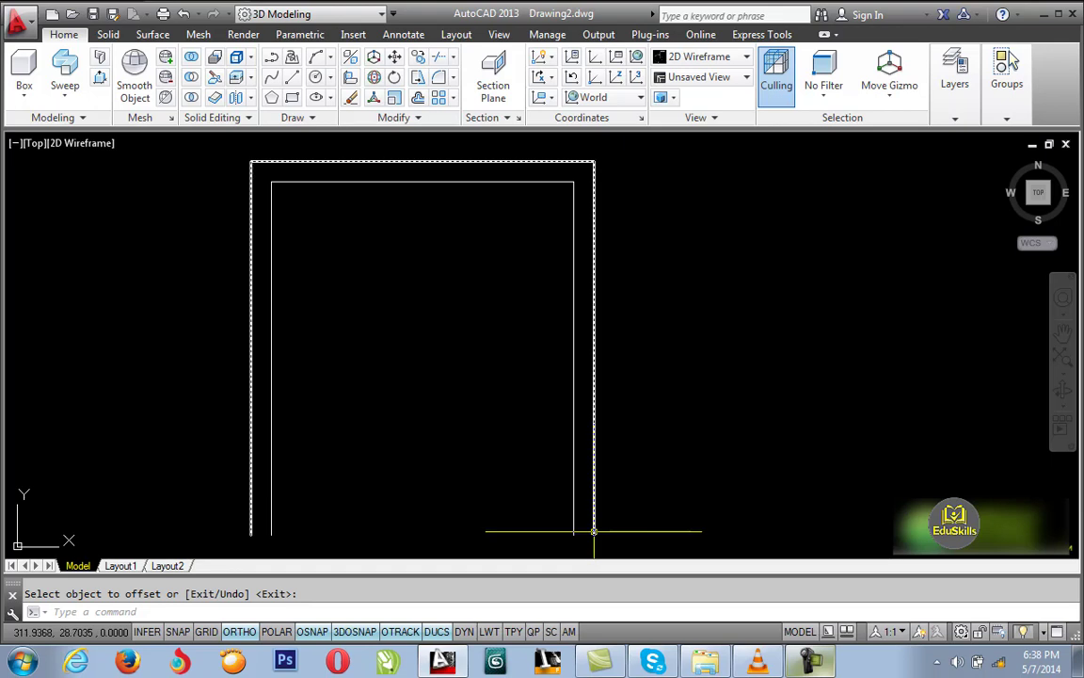
# Close off the bottom ends of both walls with short polyline segments.
pyautogui.write('pl')
pyautogui.press('Return')
pyautogui.click(594, 533)
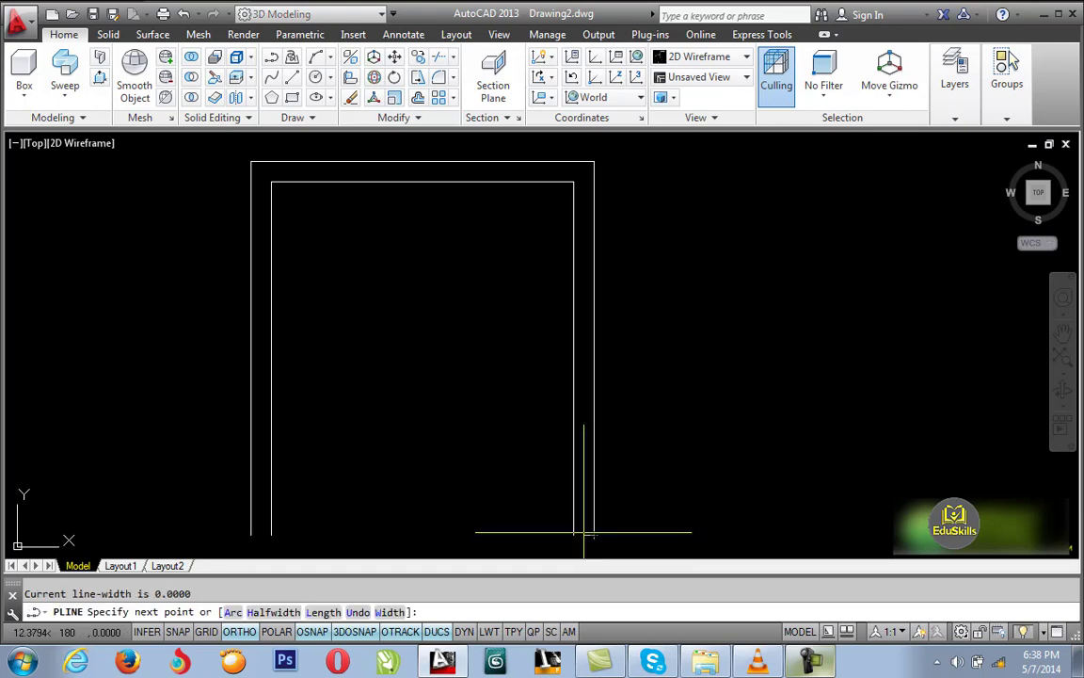
pyautogui.click(573, 534)
pyautogui.press('Return')
pyautogui.press('Return')
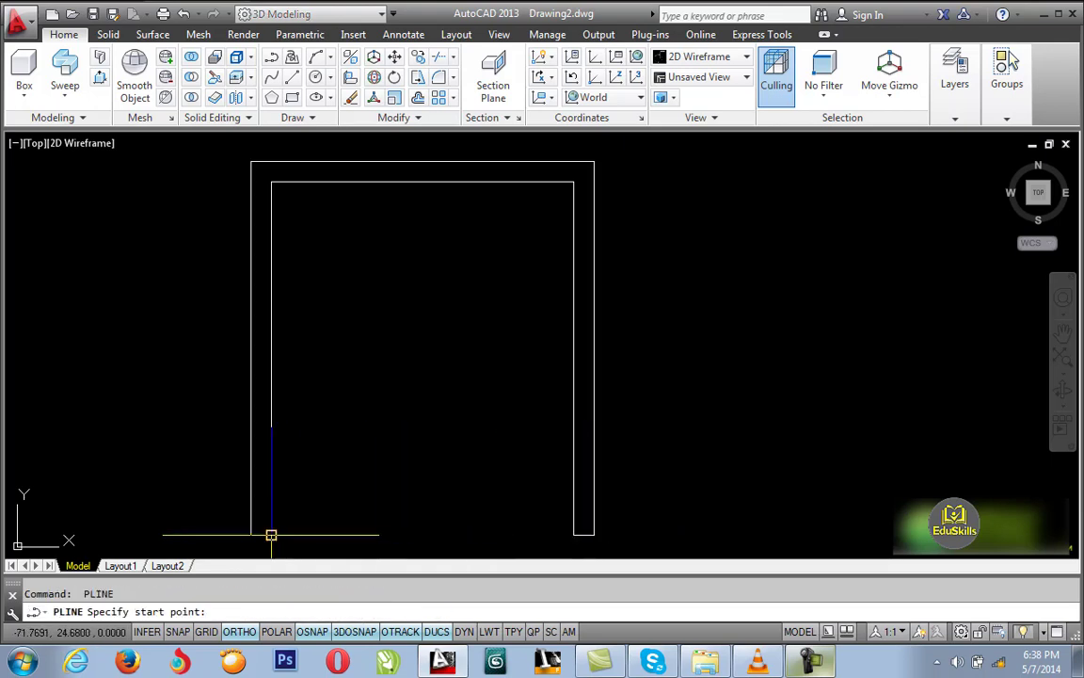
pyautogui.click(270, 535)
pyautogui.click(250, 534)
pyautogui.press('Return')
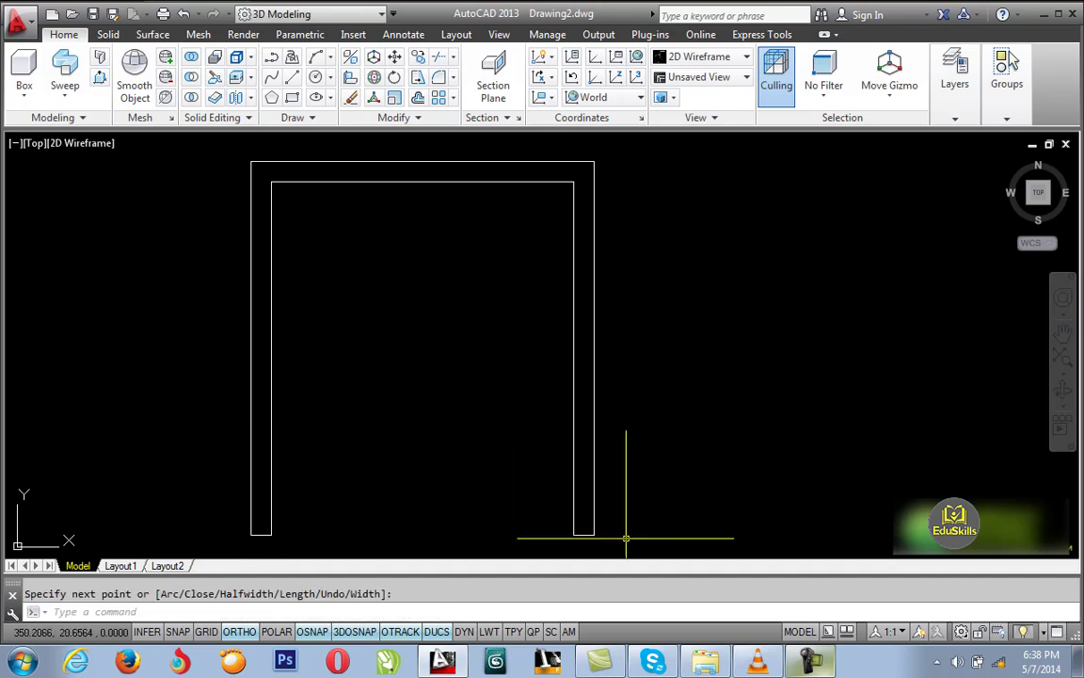
# Join all the wall lines into one closed polyline.
pyautogui.click(626, 538)
pyautogui.click(670, 499)
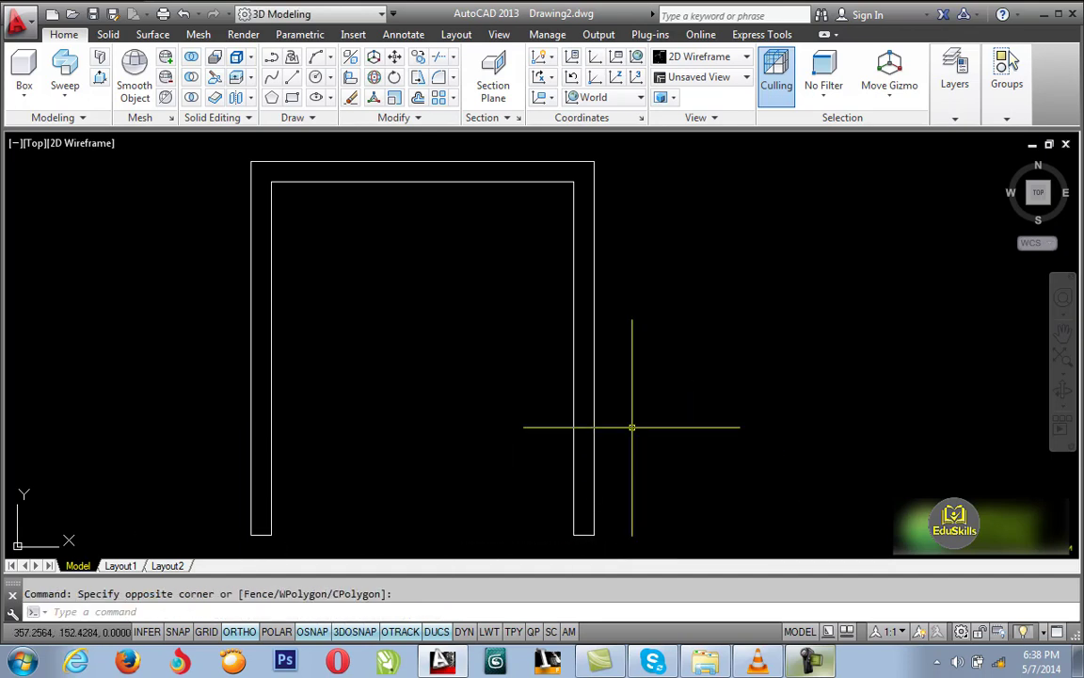
pyautogui.write('j')
pyautogui.press('Return')
pyautogui.click(630, 534)
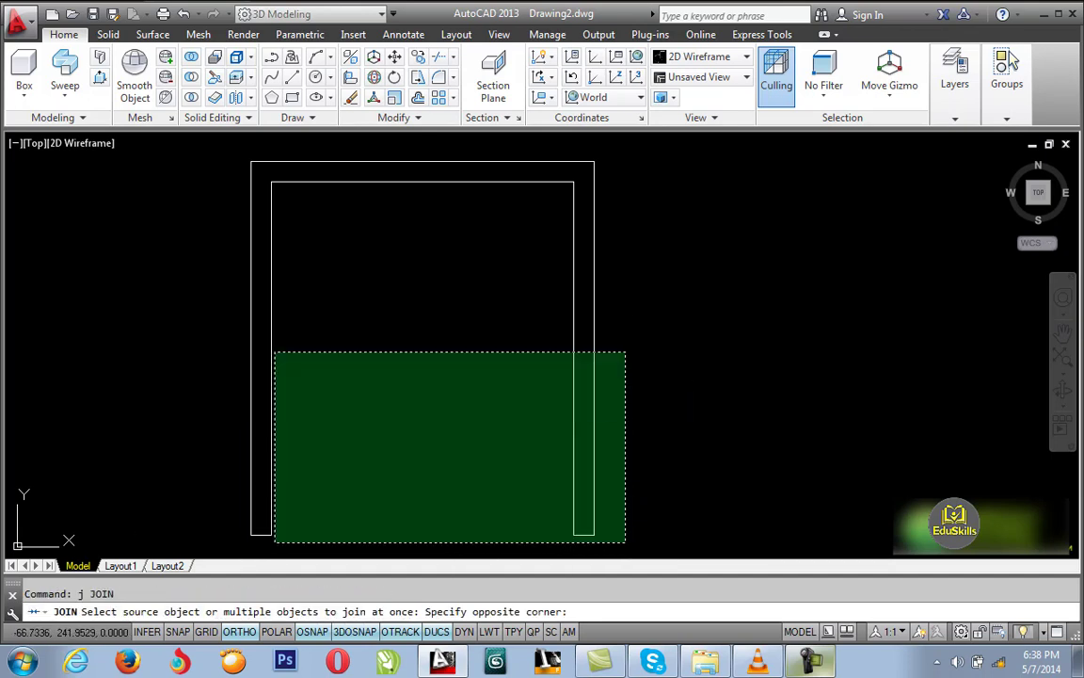
pyautogui.click(85, 264)
pyautogui.press('Return')
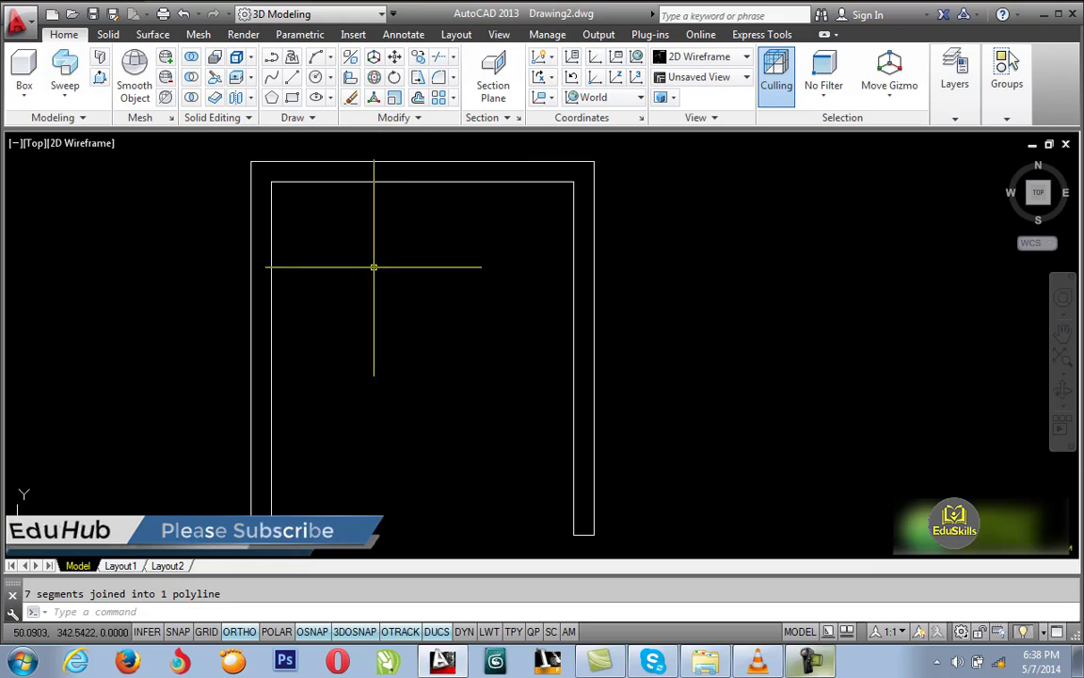
# Extrude the joined wall outline 300 units high.
pyautogui.write('ext')
pyautogui.press('Return')
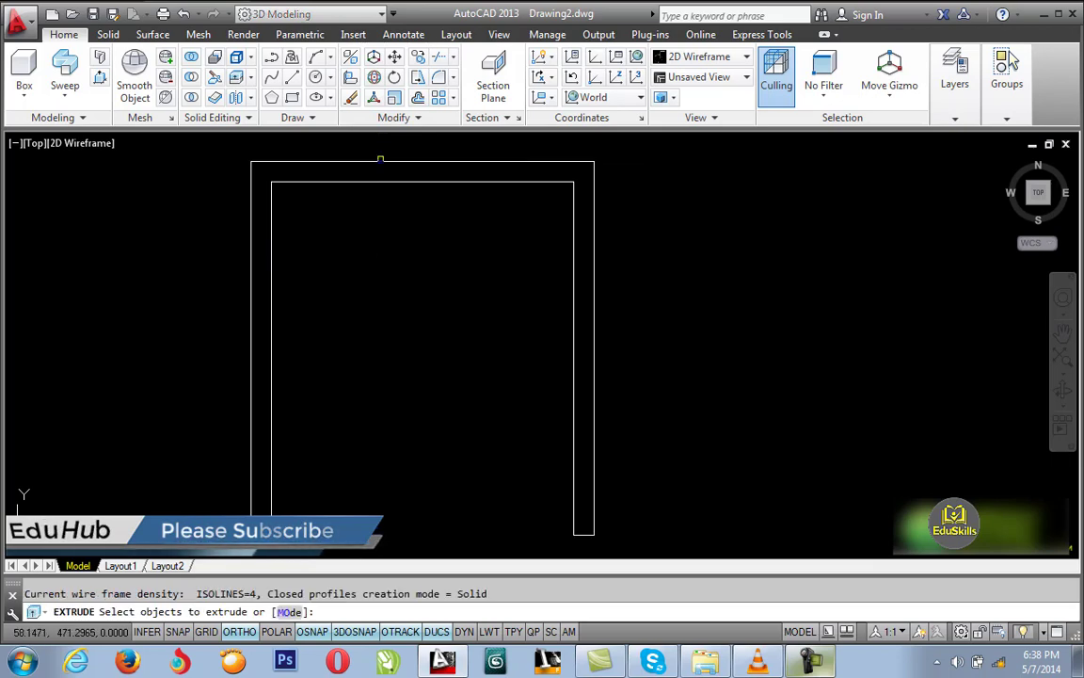
pyautogui.click(378, 179)
pyautogui.press('Return')
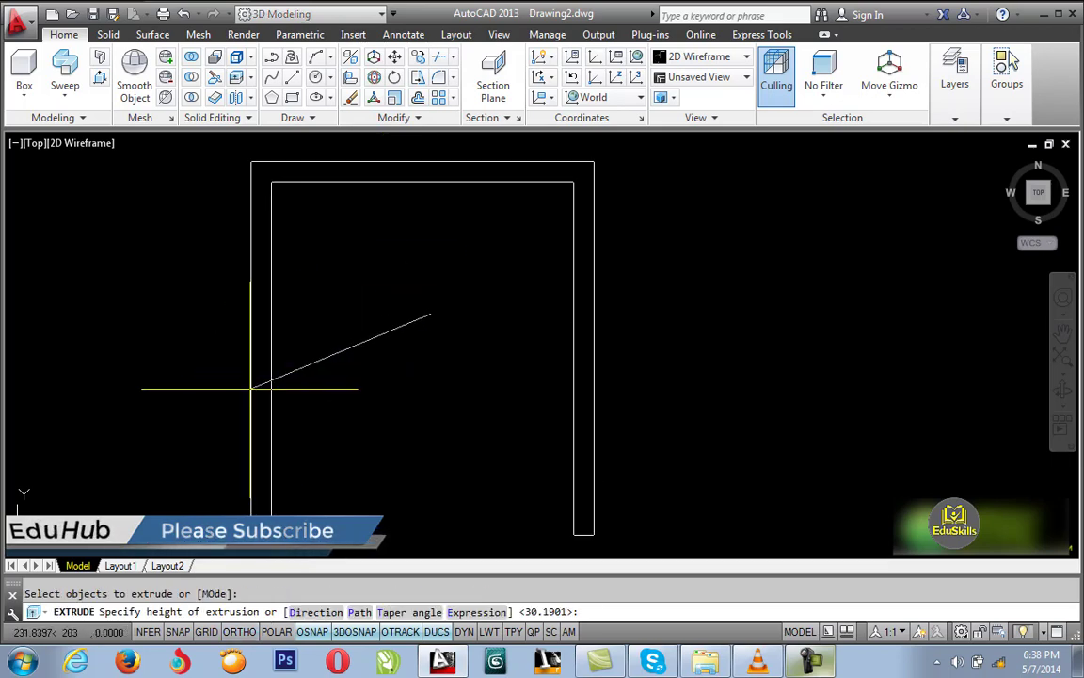
pyautogui.write('3')
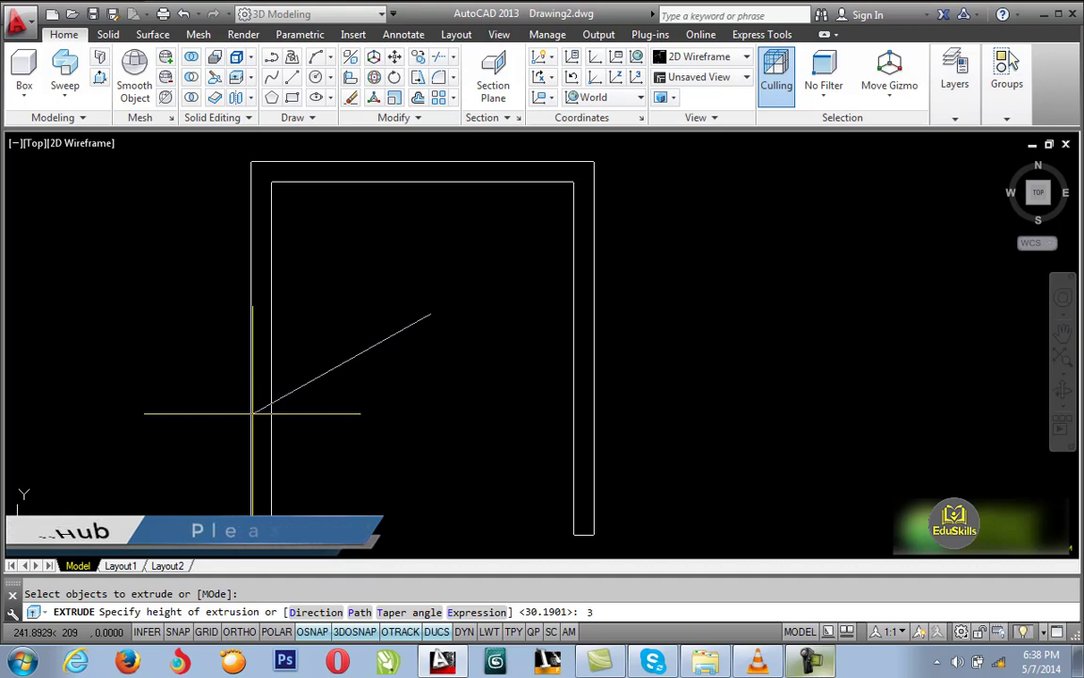
pyautogui.write('00')
pyautogui.press('Return')
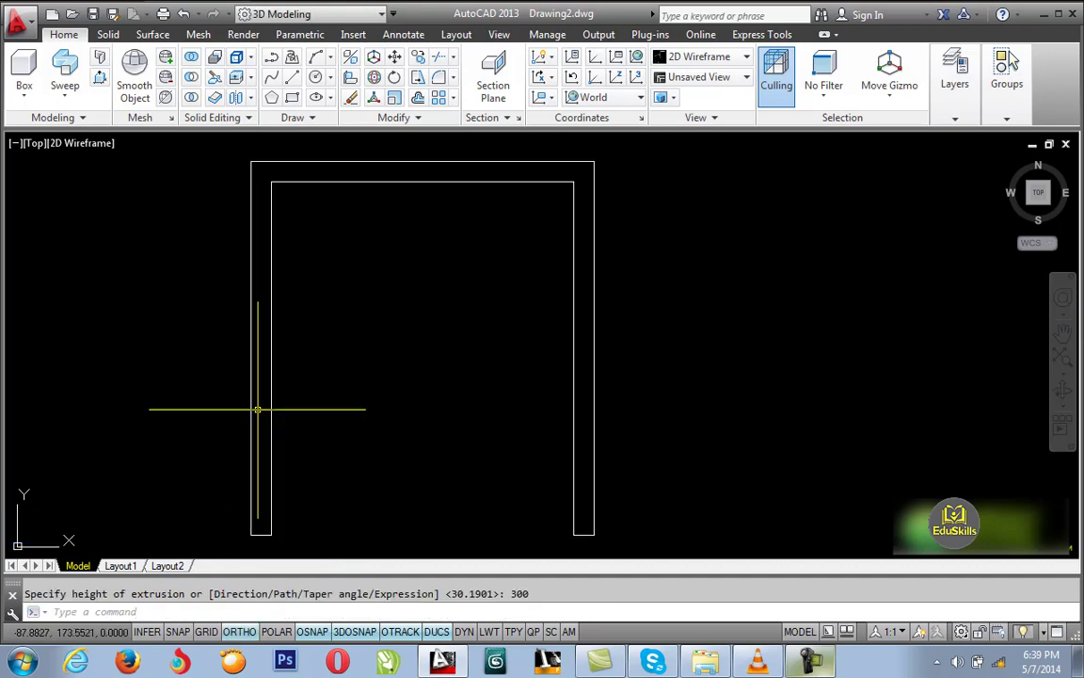
# View the walls from SW and then SE isometric and centre them.
pyautogui.click(1036, 215)
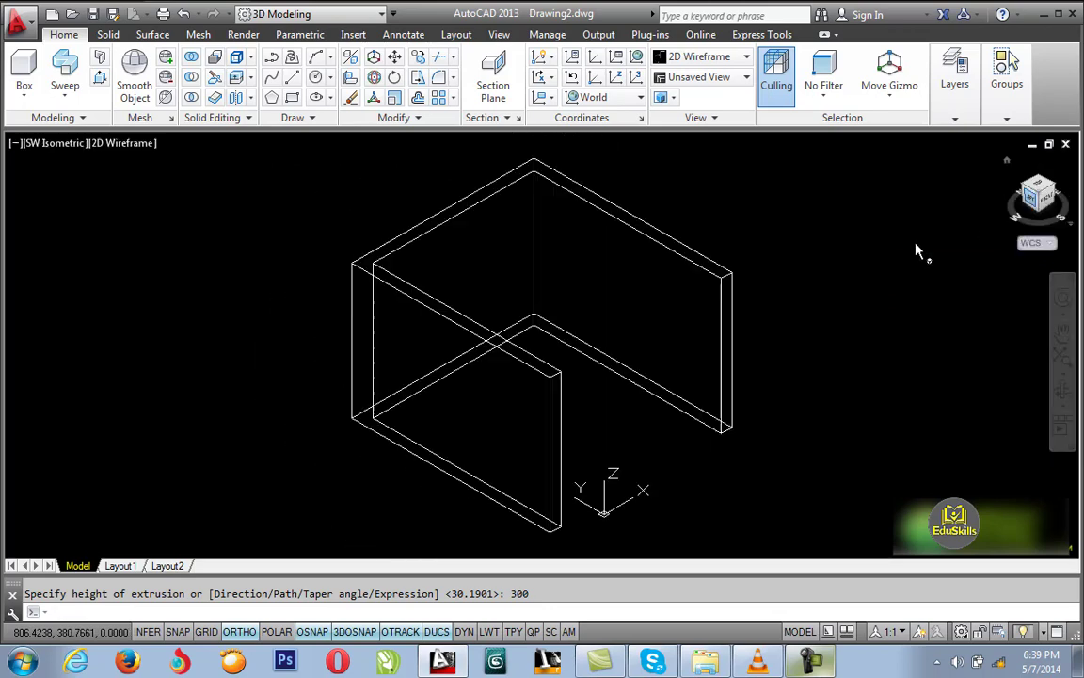
pyautogui.scroll(4, 583, 476)
pyautogui.scroll(-3, 583, 475)
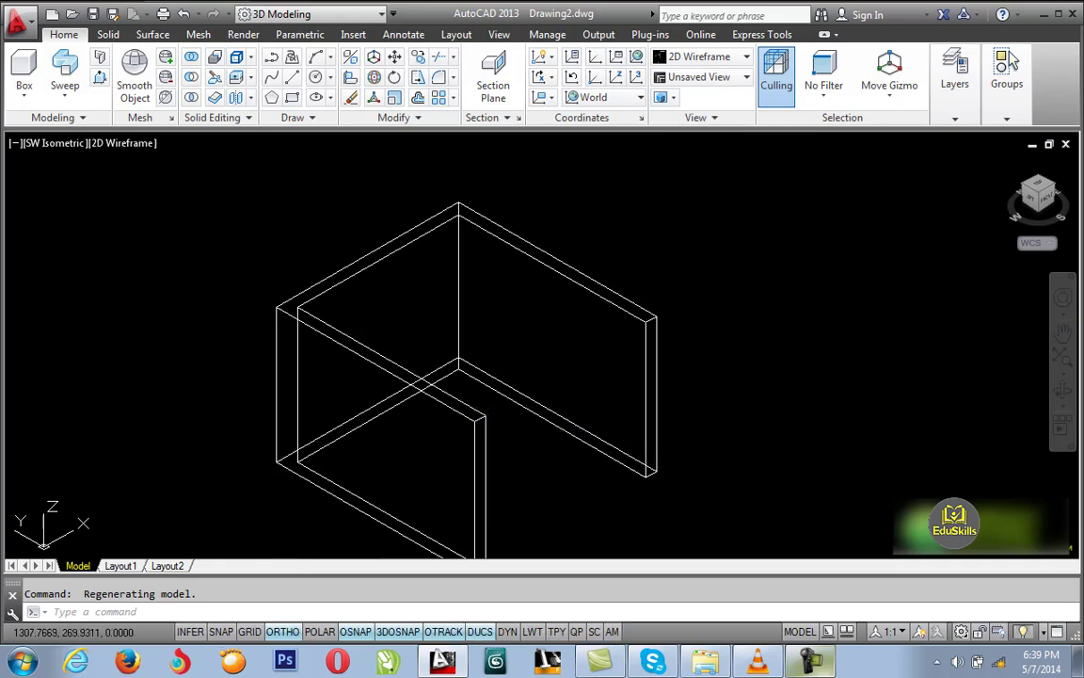
pyautogui.click(1056, 191)
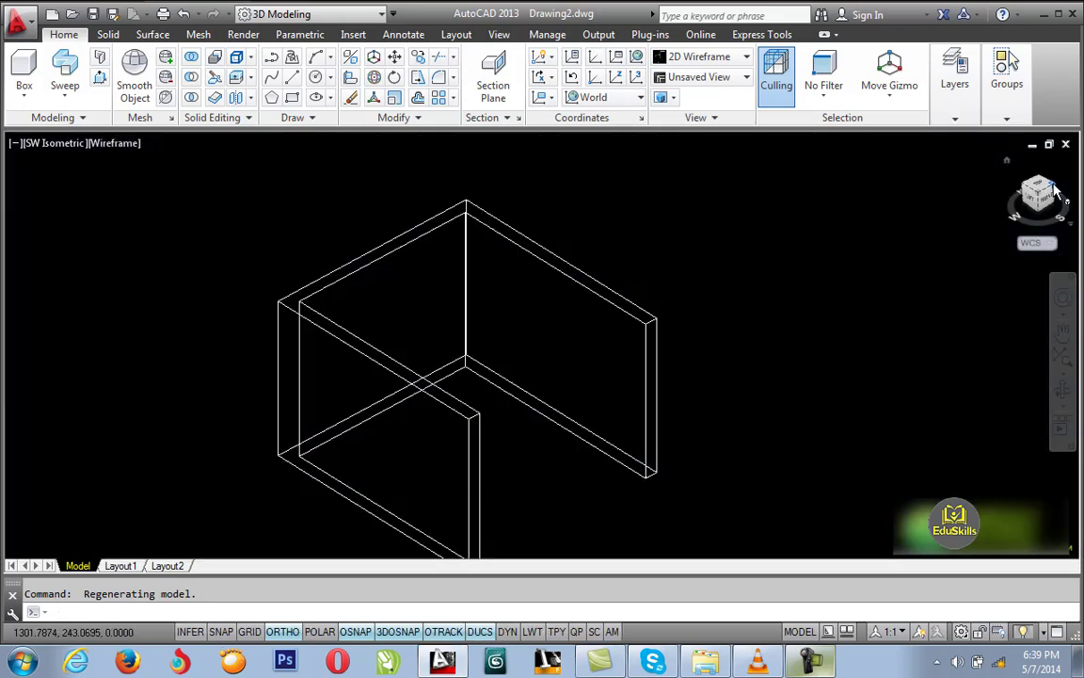
pyautogui.scroll(3, 499, 396)
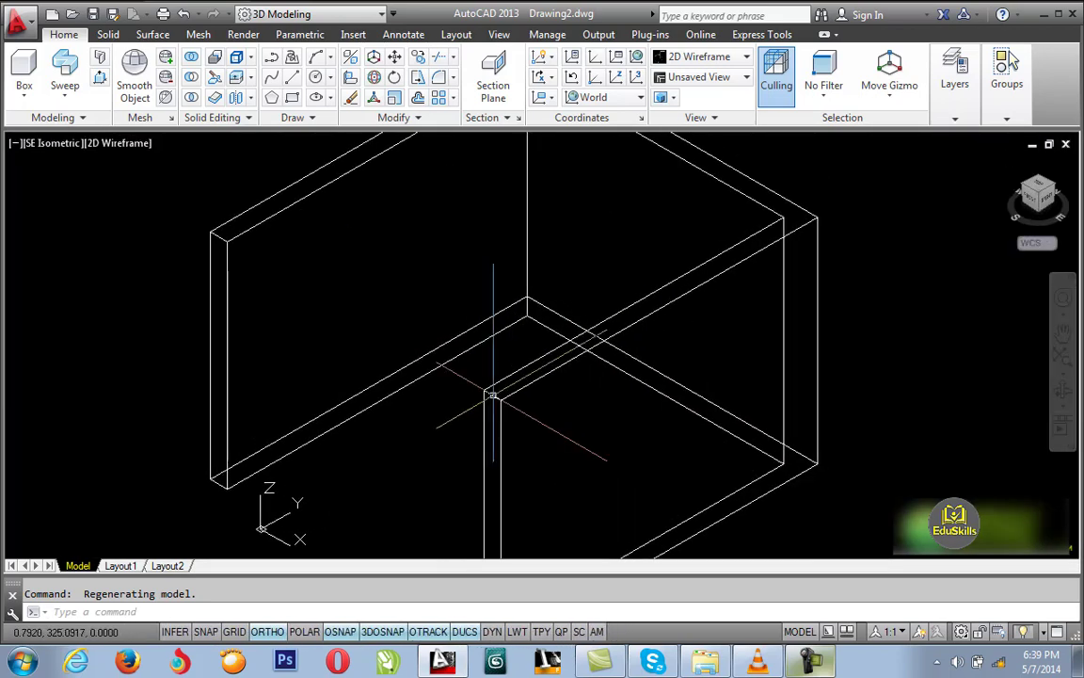
pyautogui.scroll(-2, 480, 399)
pyautogui.moveTo(480, 399); pyautogui.dragTo(489, 377, button='middle')
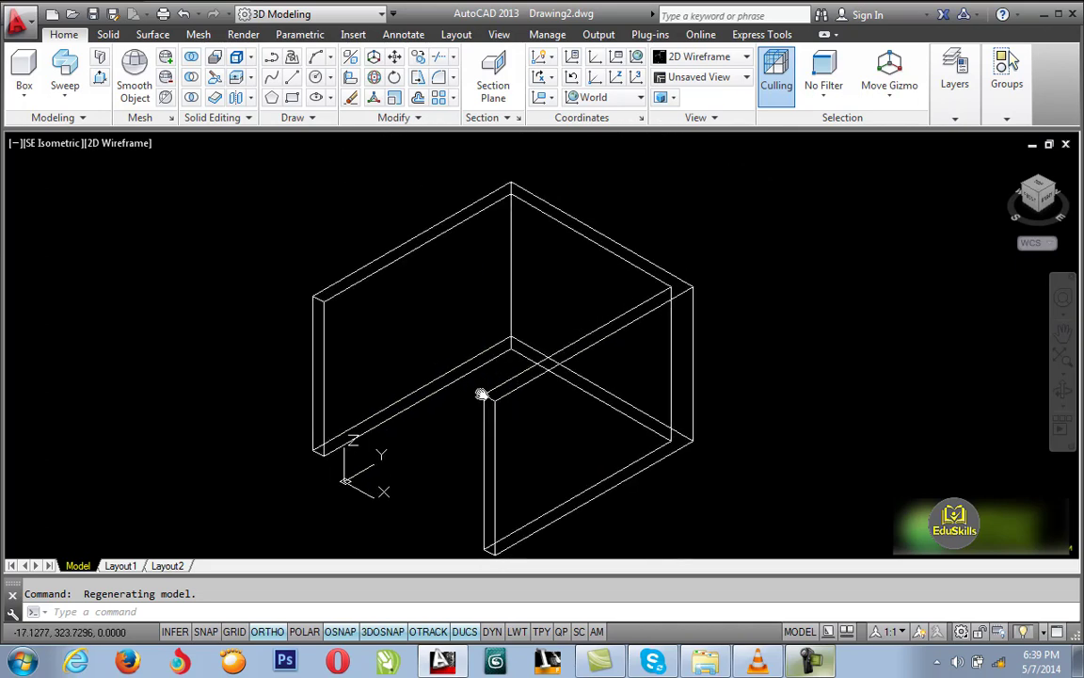
pyautogui.scroll(2, 386, 386)
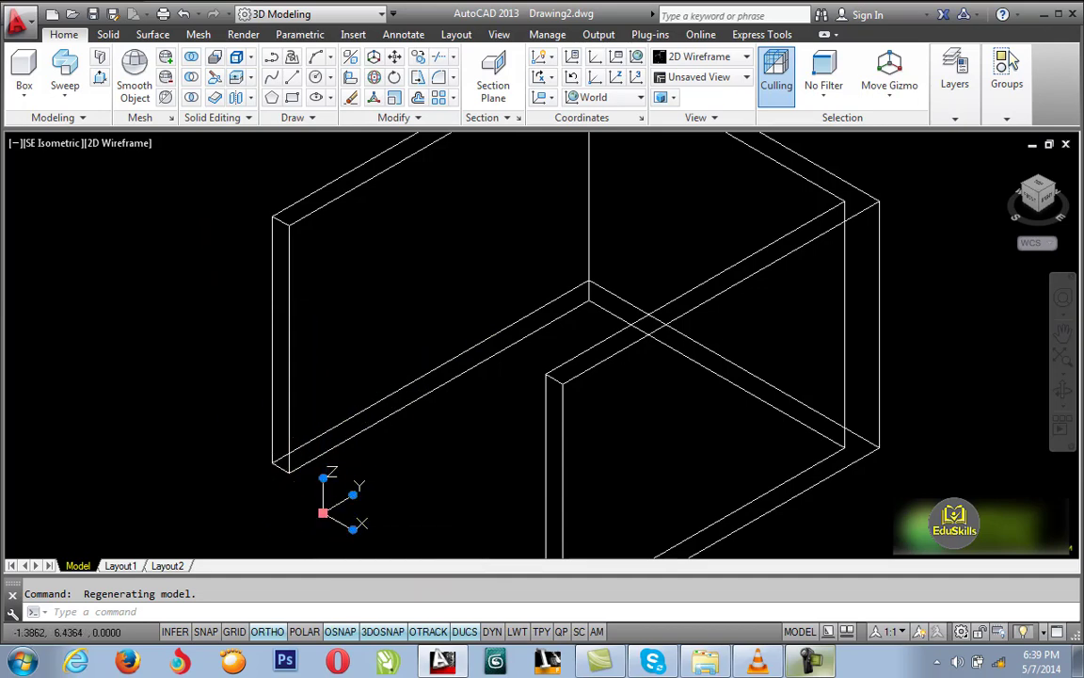
# Align the UCS with the left wall using a 3-point definition.
pyautogui.rightClick(324, 513)
pyautogui.click(368, 375)
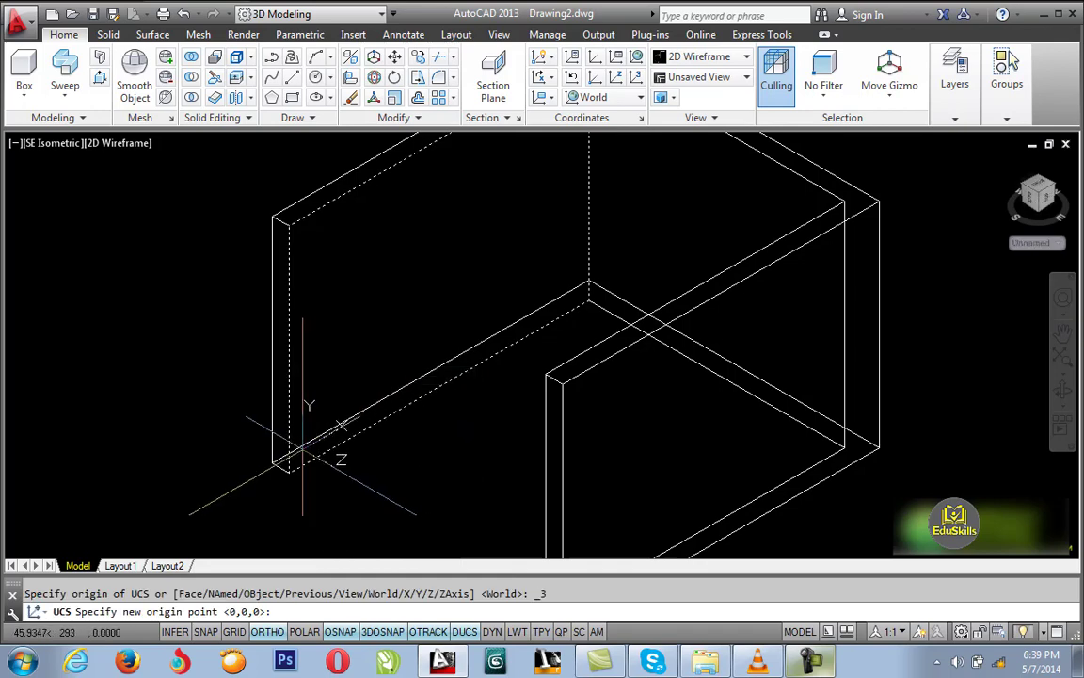
pyautogui.click(291, 471)
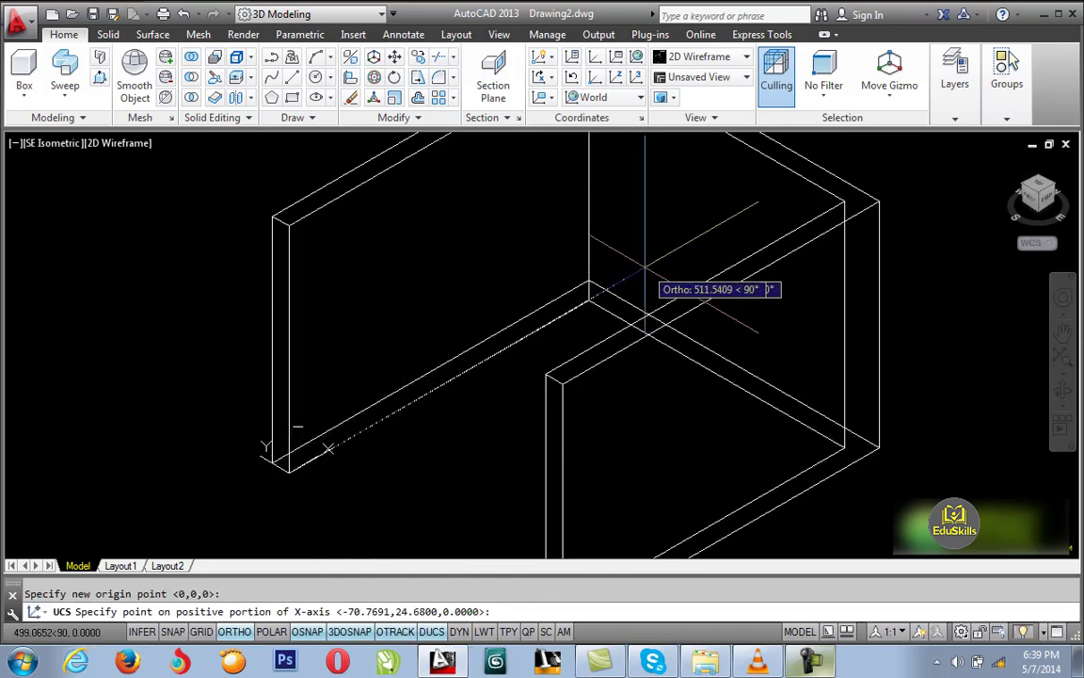
pyautogui.click(607, 289)
pyautogui.click(256, 202)
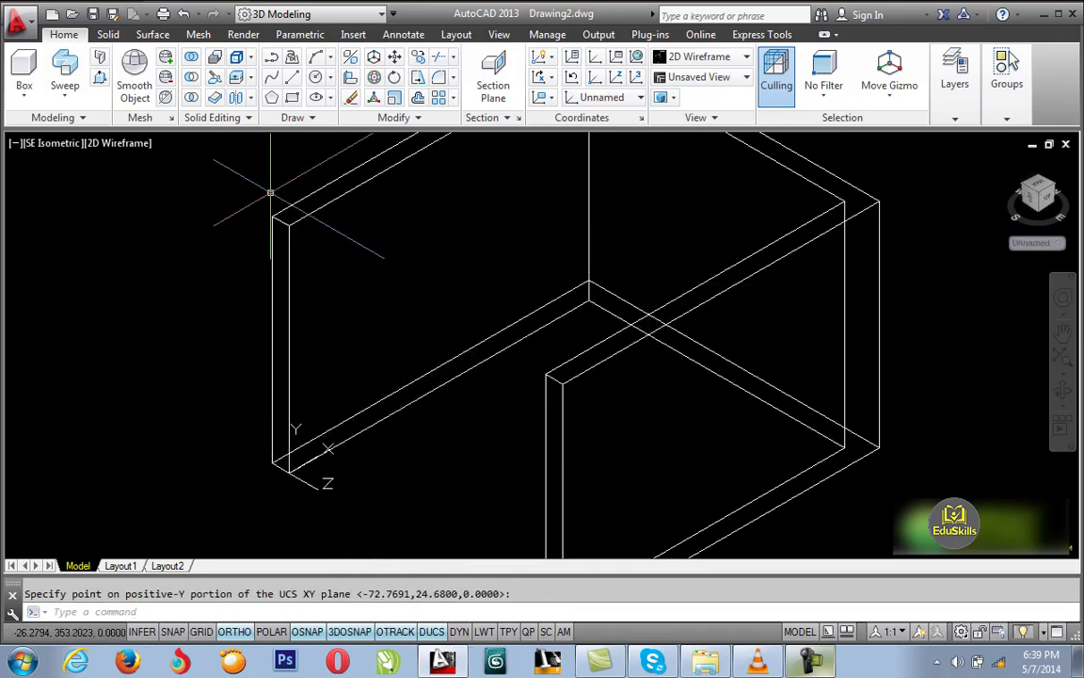
# Start the door polyline at the origin, 24 along the wall, then 210 up.
pyautogui.click(273, 62)
pyautogui.scroll(3, 348, 442)
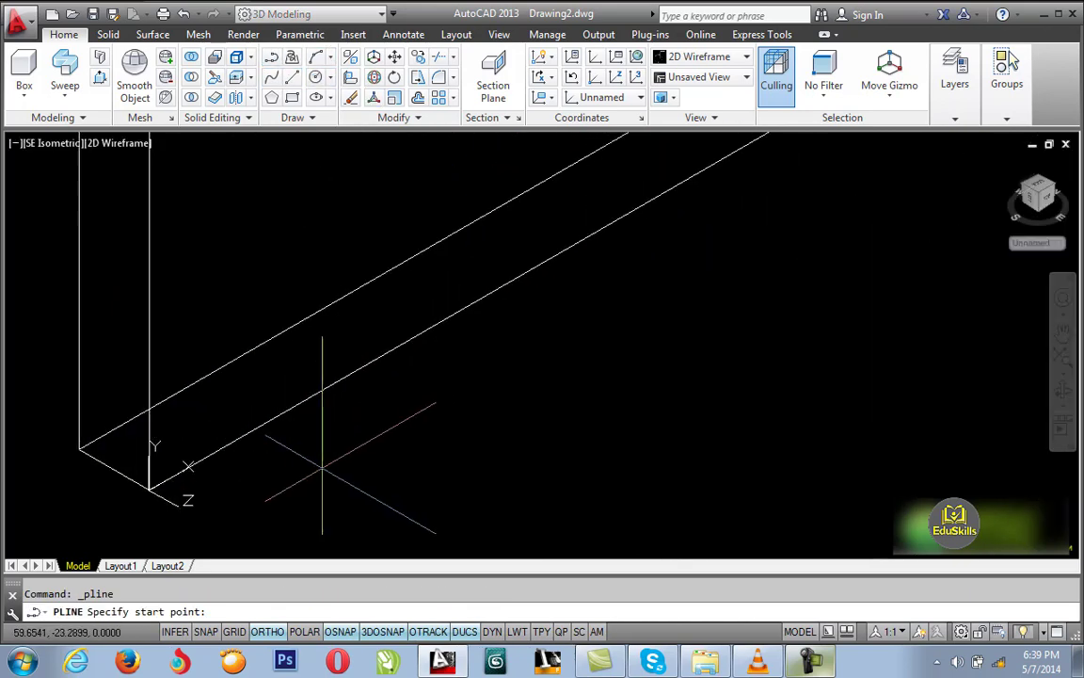
pyautogui.click(151, 487)
pyautogui.write('24')
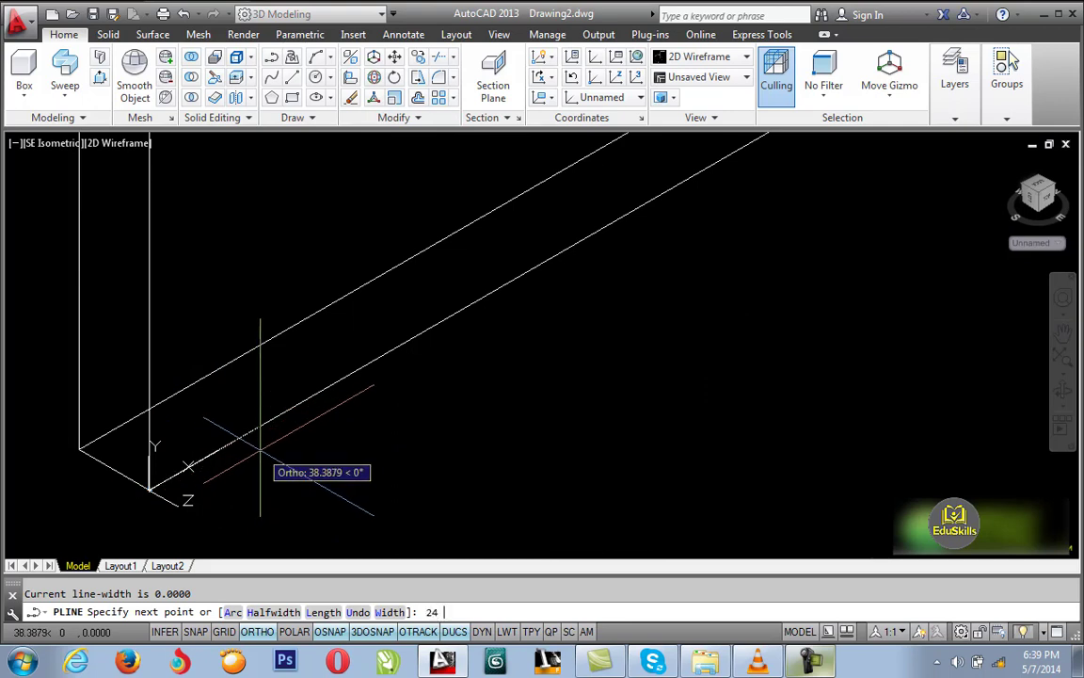
pyautogui.press('Return')
pyautogui.moveTo(226, 358); pyautogui.dragTo(264, 418, button='middle')
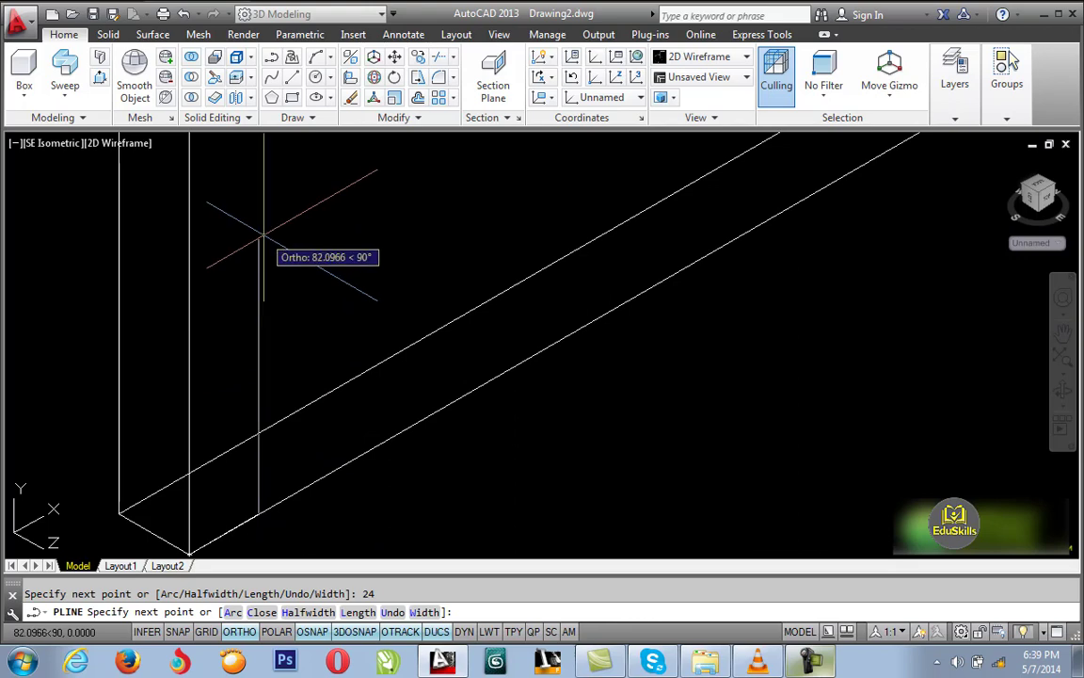
pyautogui.moveTo(264, 231)
pyautogui.mouseDown(button='middle')
pyautogui.moveTo(301, 383)
pyautogui.moveTo(297, 368)
pyautogui.moveTo(283, 368)
pyautogui.mouseUp(button='middle')
pyautogui.write('210')
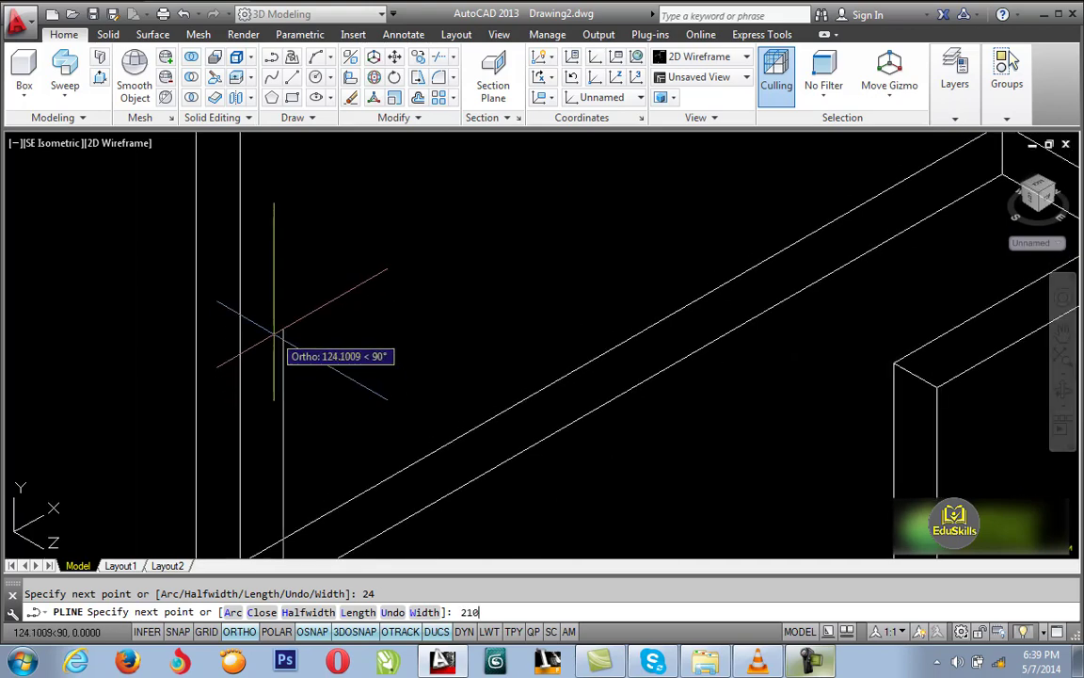
pyautogui.press('Return')
# Complete the door outline with 90 across and 210 back down.
pyautogui.moveTo(362, 213); pyautogui.dragTo(396, 376, button='middle')
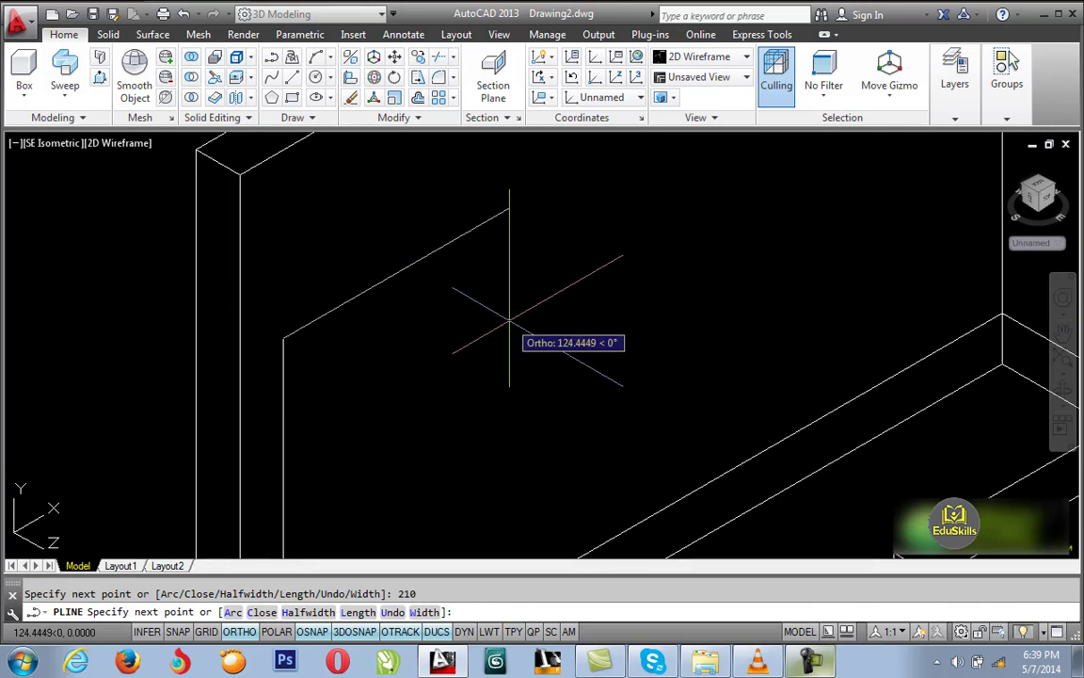
pyautogui.write('90')
pyautogui.press('Return')
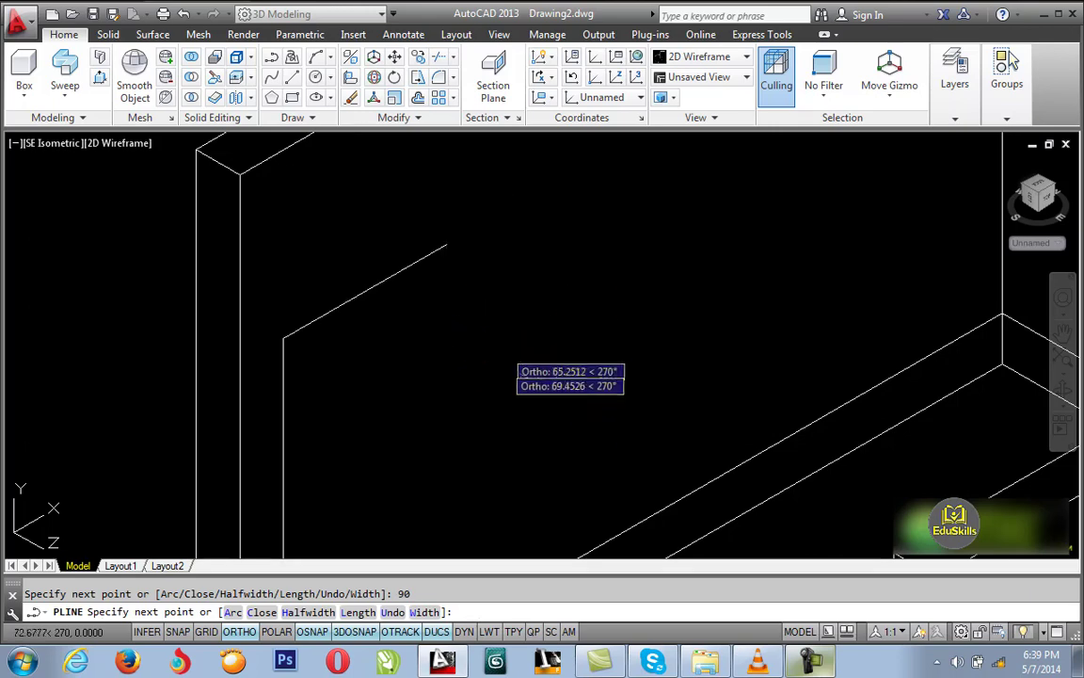
pyautogui.moveTo(508, 376); pyautogui.dragTo(499, 245, button='middle')
pyautogui.moveTo(469, 376); pyautogui.dragTo(472, 253, button='middle')
pyautogui.write('210')
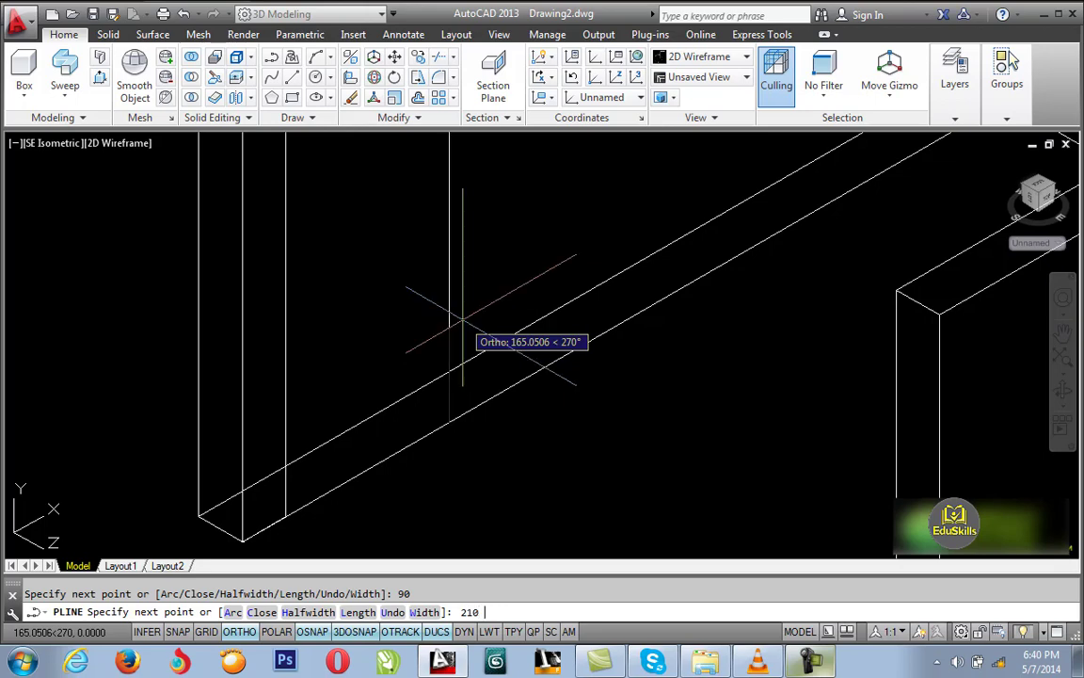
pyautogui.press('Return')
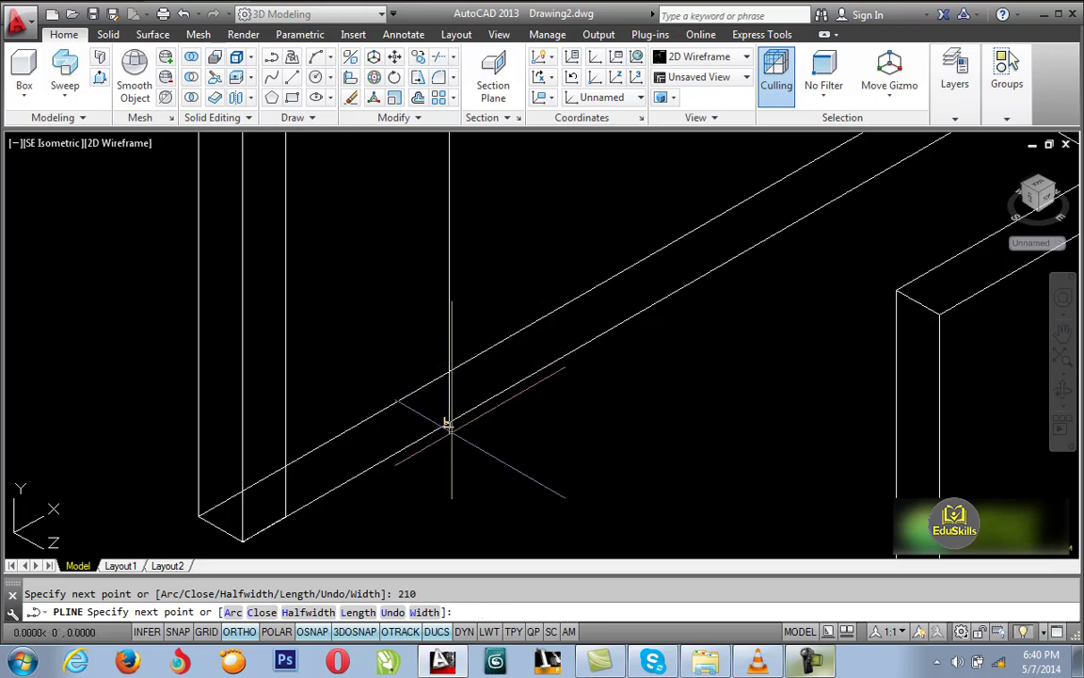
pyautogui.moveTo(390, 433); pyautogui.dragTo(393, 385, button='middle')
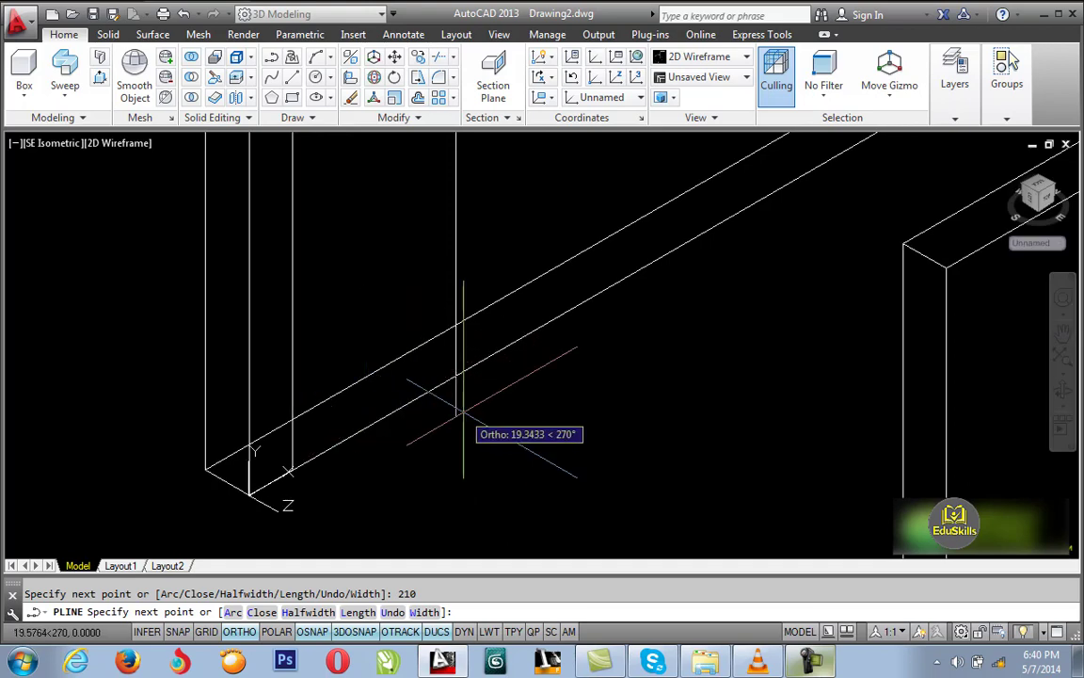
pyautogui.press('Return')
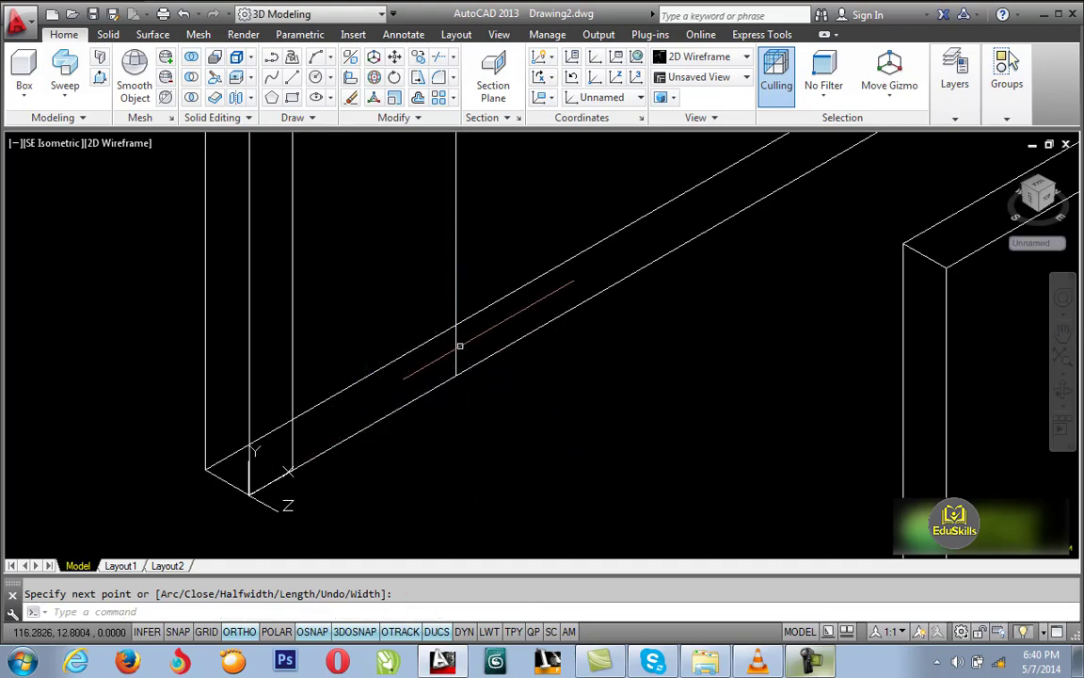
pyautogui.click(425, 396)
pyautogui.press('Escape')
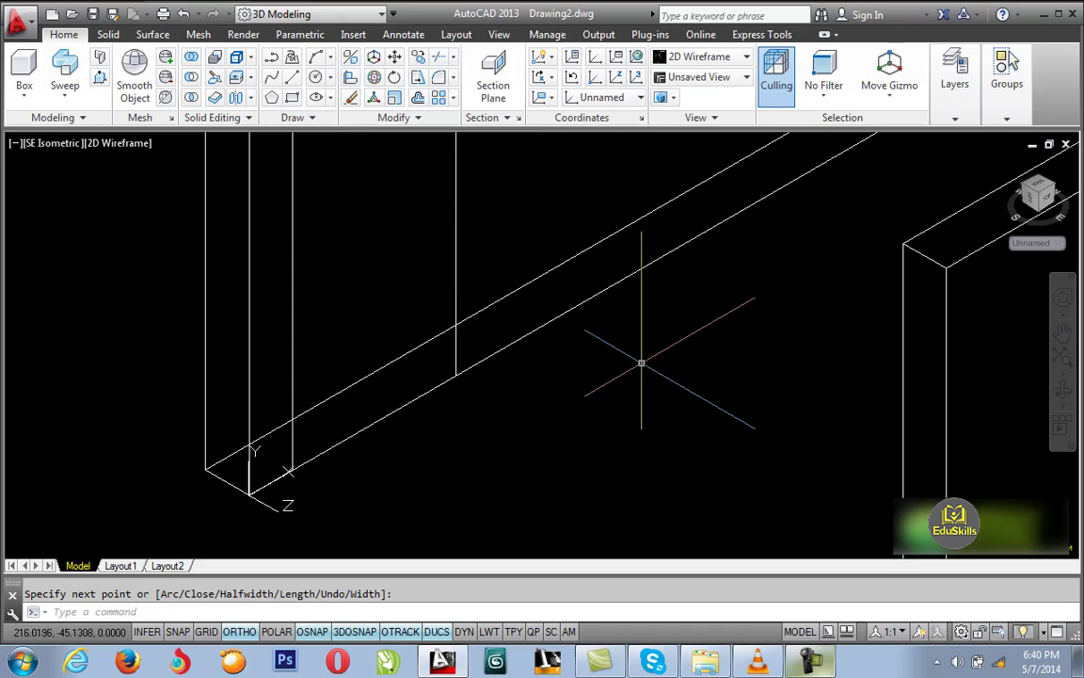
pyautogui.scroll(-5, 643, 363)
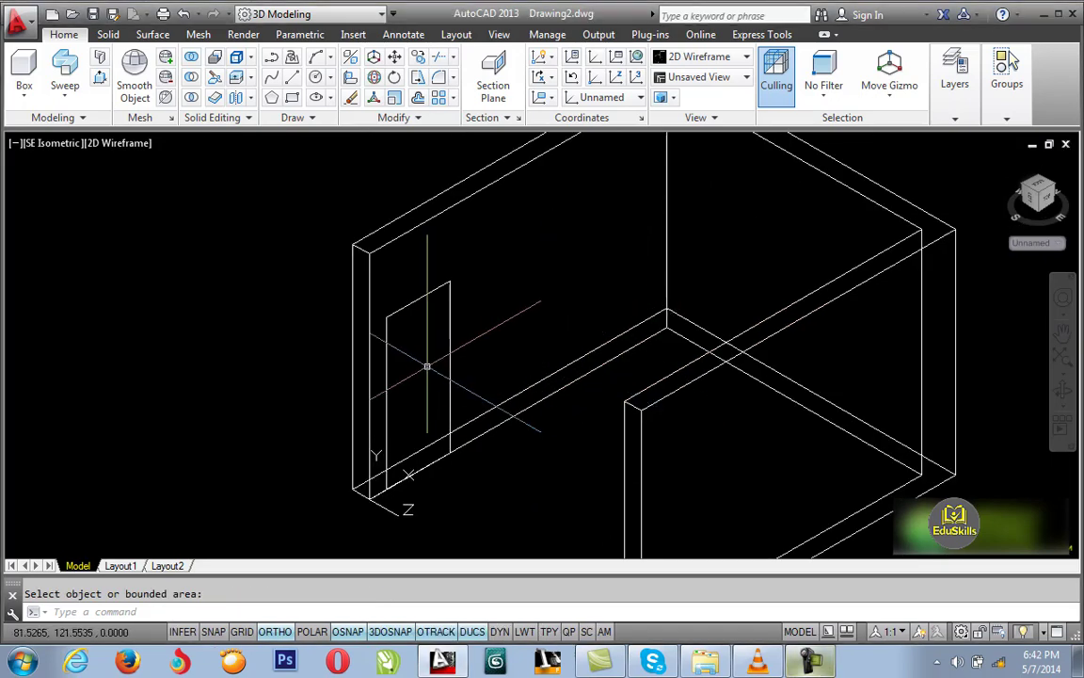
# Presspull the door area through the left wall.
pyautogui.scroll(5, 414, 372)
pyautogui.scroll(-2, 405, 379)
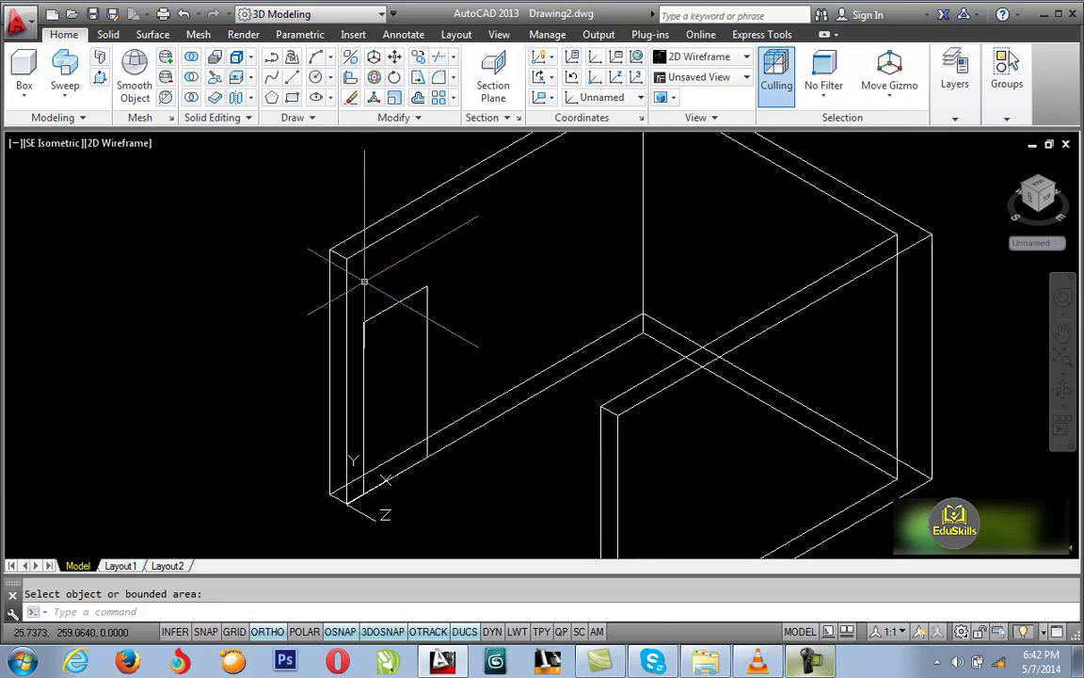
pyautogui.click(100, 79)
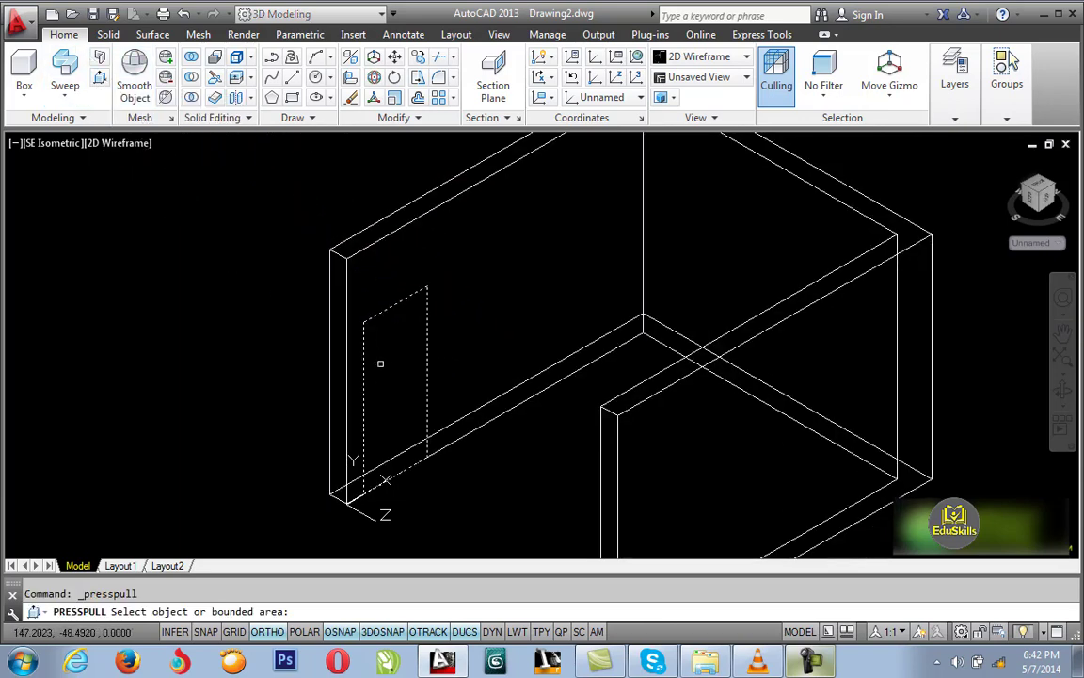
pyautogui.click(395, 386)
pyautogui.click(410, 465)
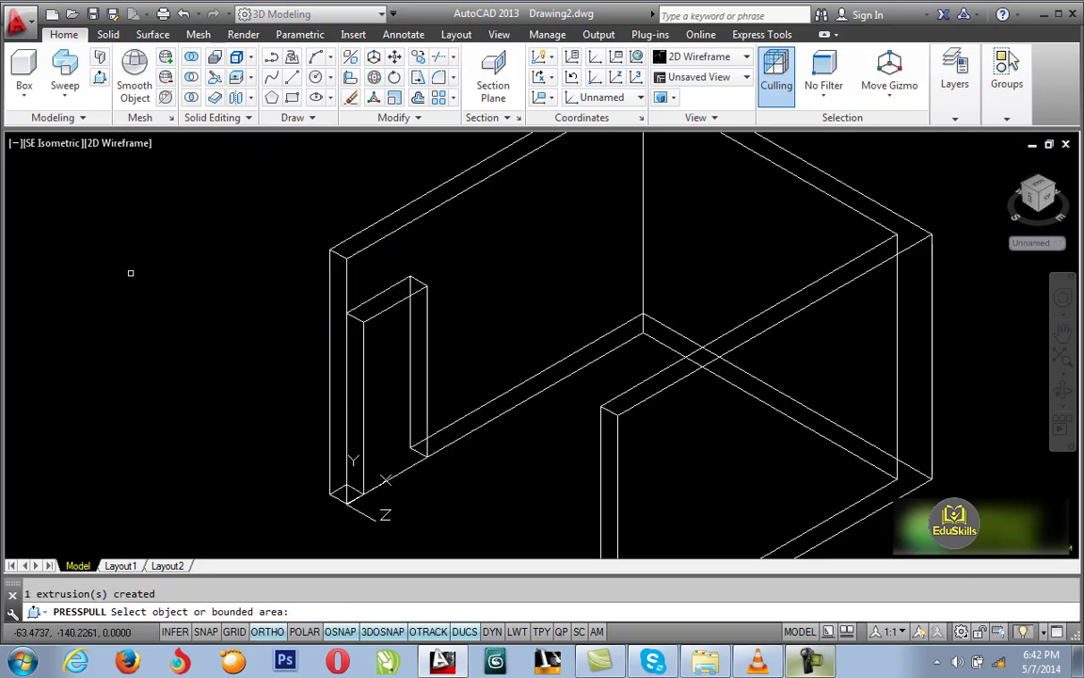
pyautogui.press('Return')
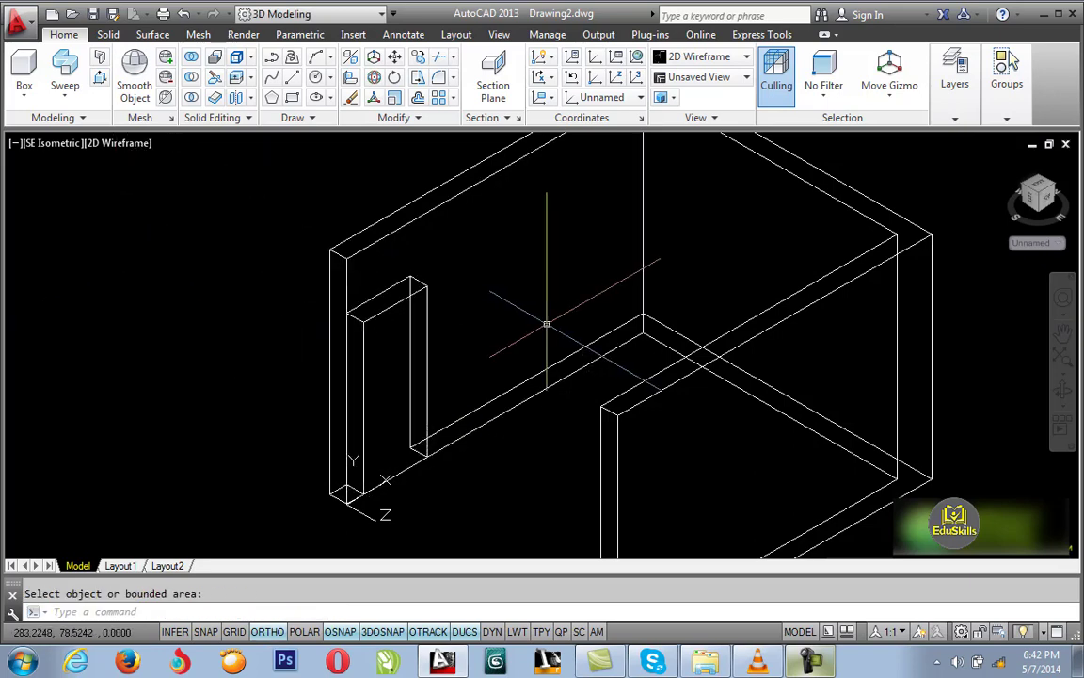
# Delete the leftover door outline and frame the whole room.
pyautogui.scroll(2, 395, 448)
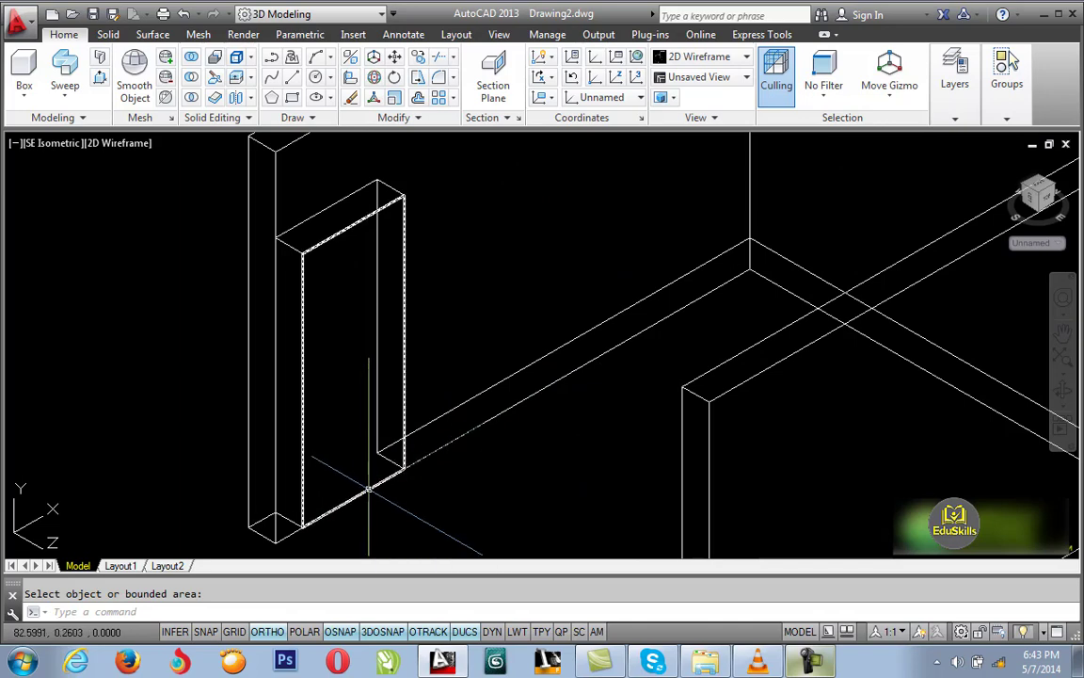
pyautogui.press('Escape')
pyautogui.click(369, 487)
pyautogui.press('Delete')
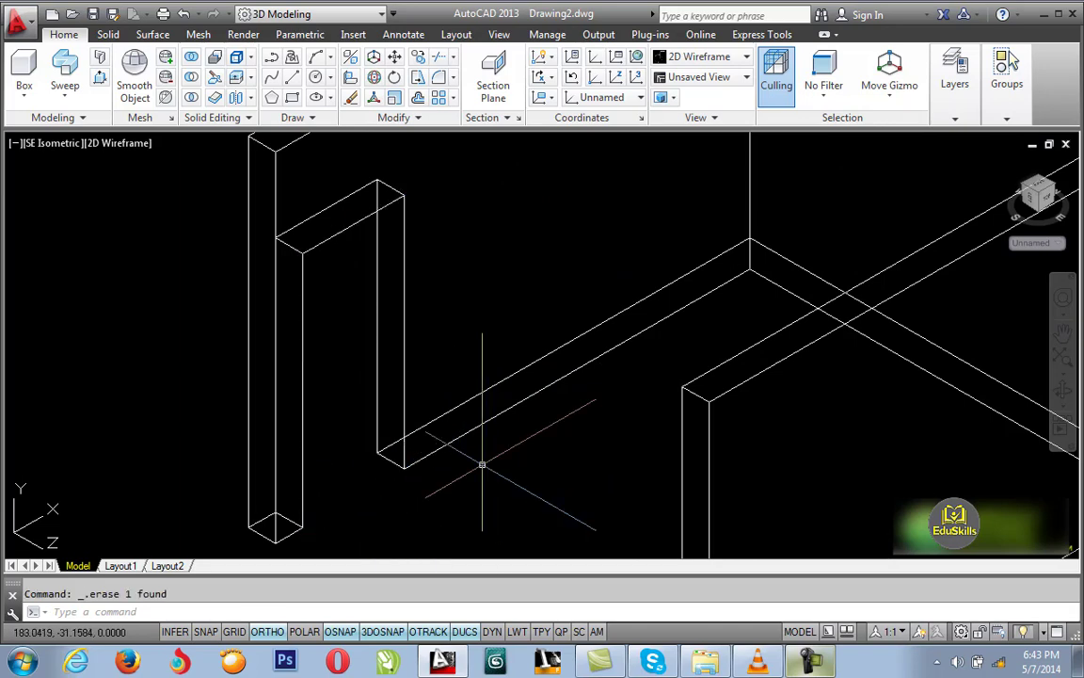
pyautogui.scroll(-3, 356, 496)
pyautogui.moveTo(356, 496); pyautogui.dragTo(439, 411, button='middle')
pyautogui.scroll(2, 452, 400)
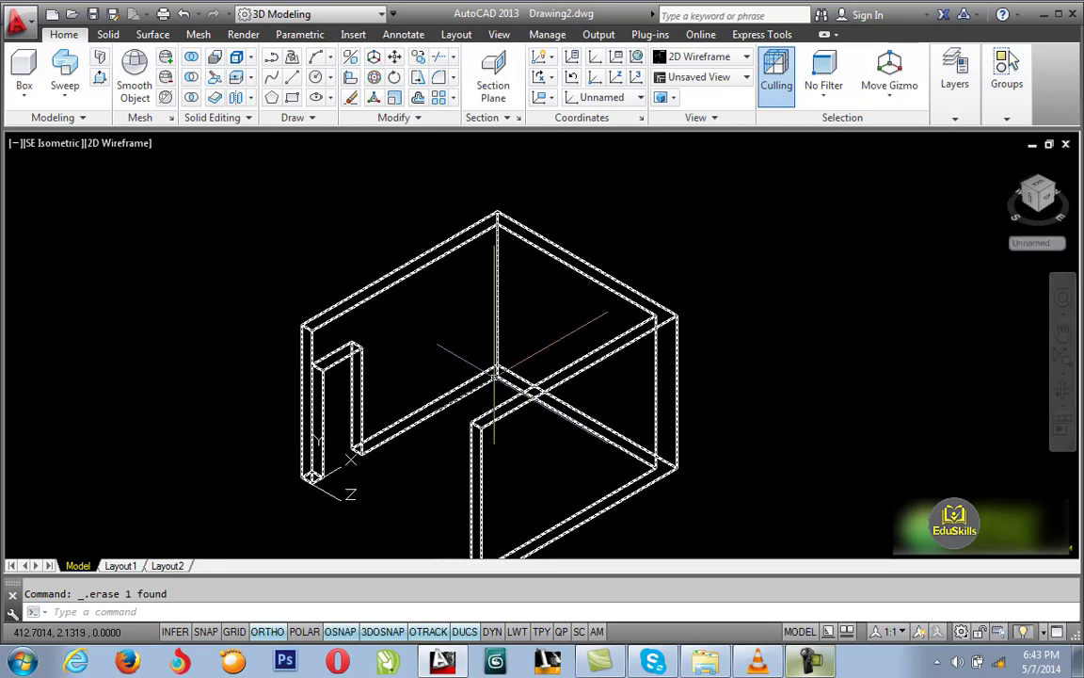
pyautogui.scroll(2, 480, 372)
# Realign the UCS with 3 points at the inner room corner along the wall.
pyautogui.scroll(1, 504, 344)
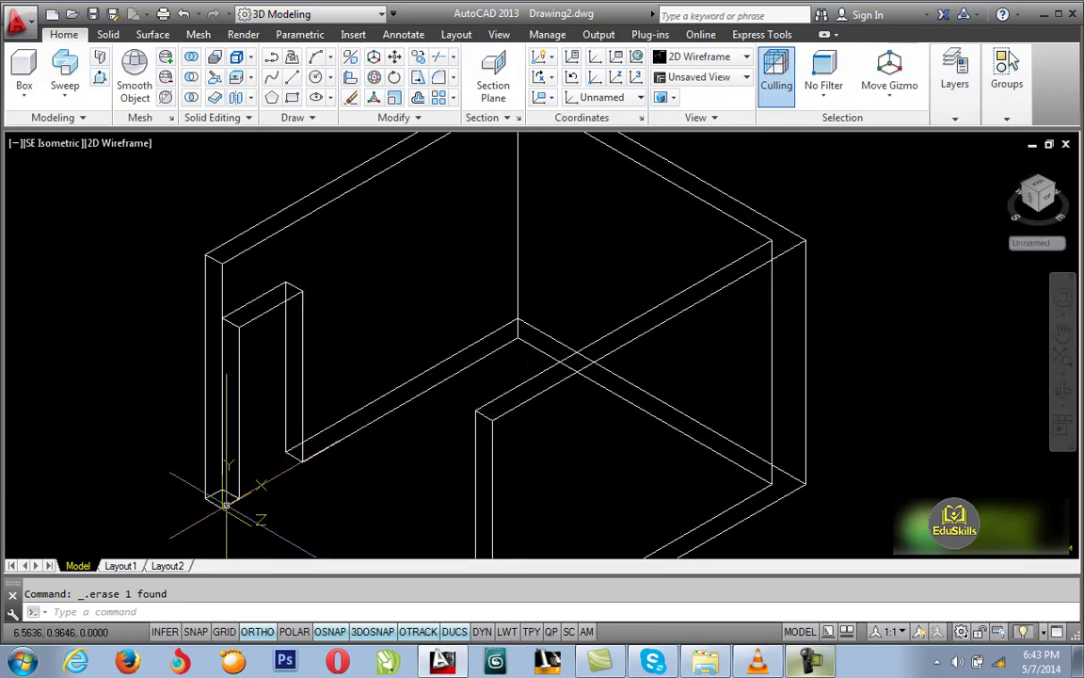
pyautogui.rightClick(223, 508)
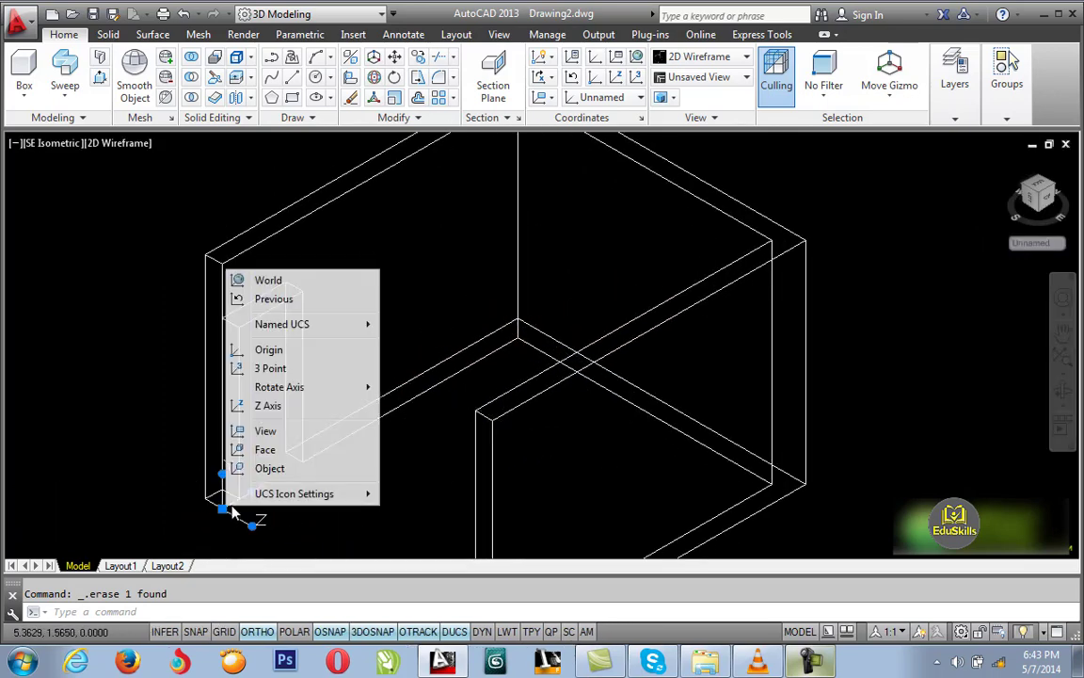
pyautogui.click(291, 376)
pyautogui.click(518, 323)
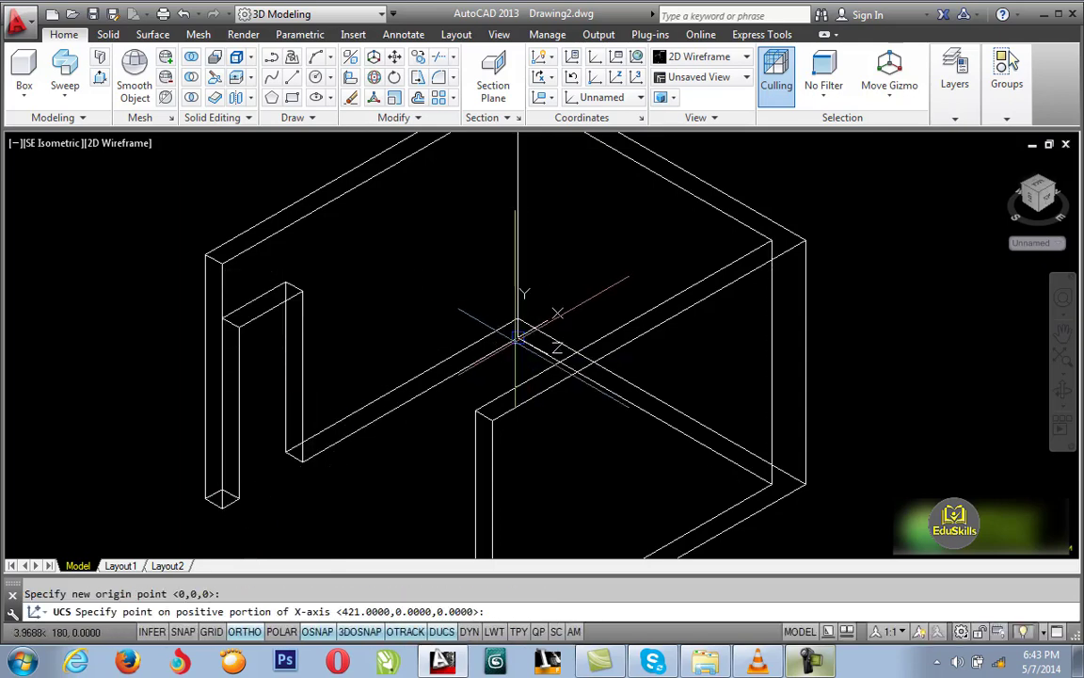
pyautogui.click(786, 544)
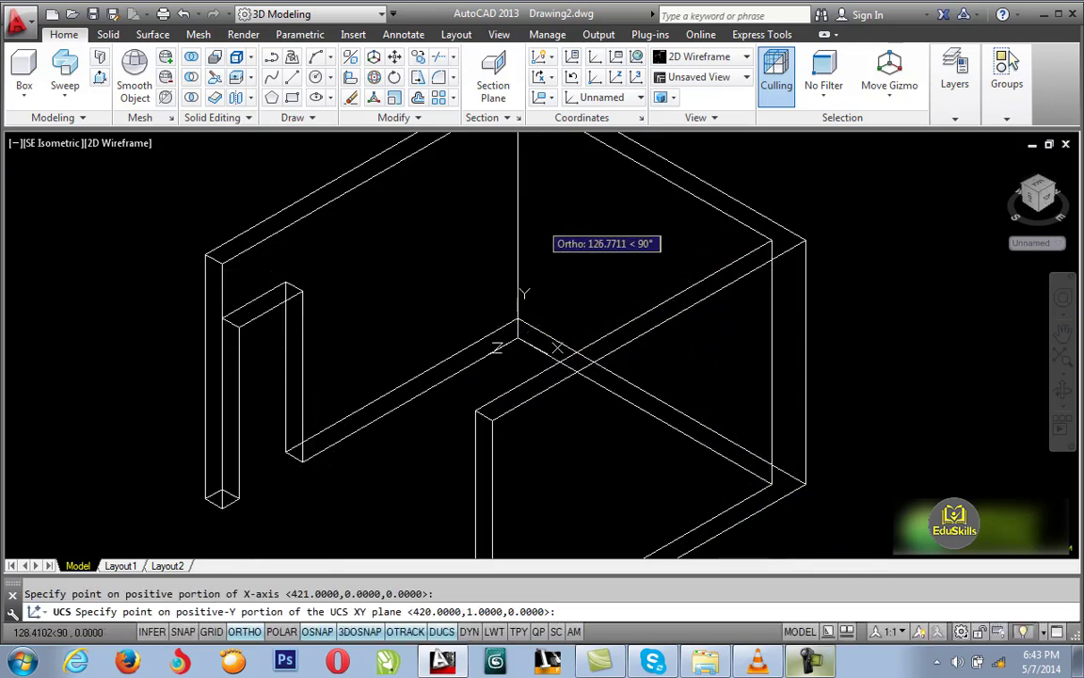
pyautogui.moveTo(546, 244); pyautogui.dragTo(514, 277, button='middle')
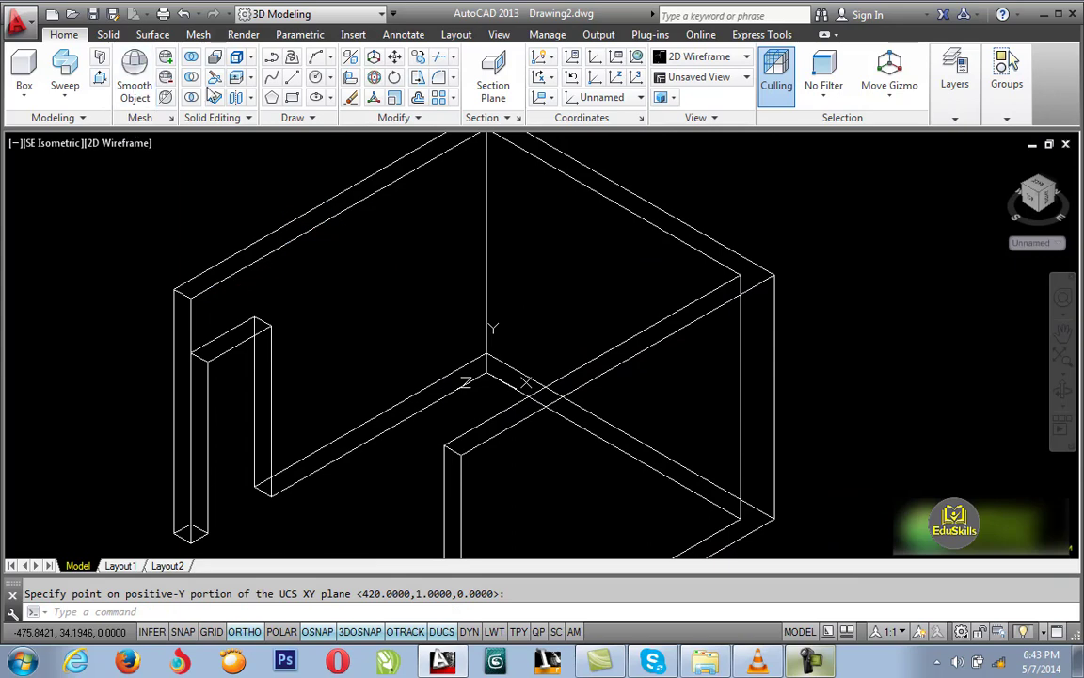
# Draw a 150 by 100 rectangle beside the room using typed dimensions.
pyautogui.click(291, 98)
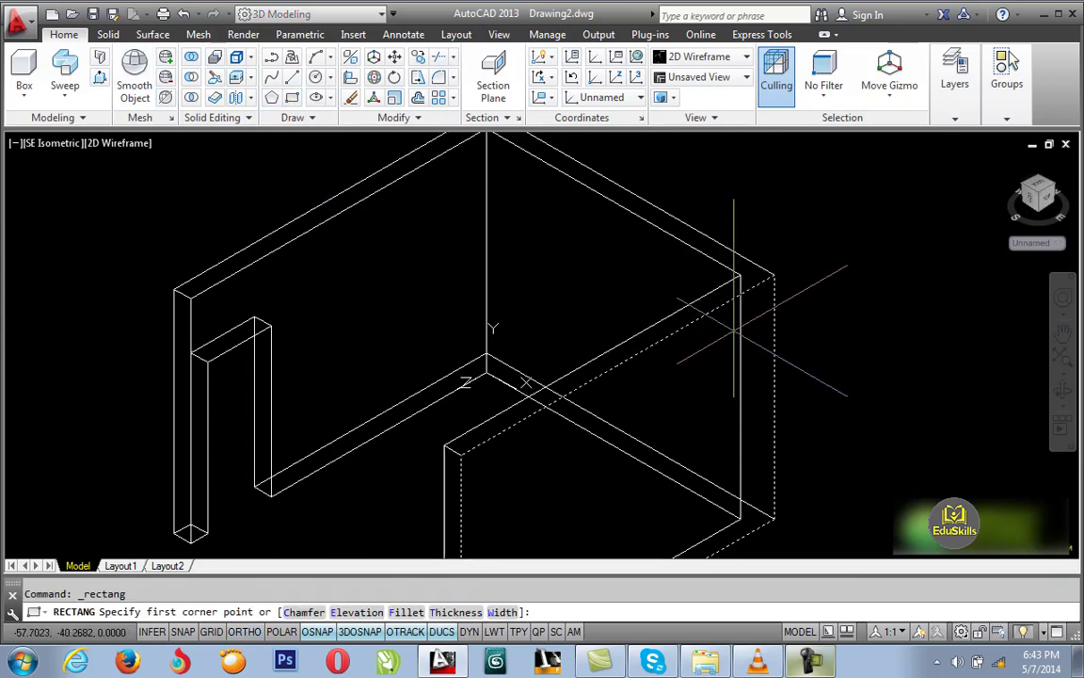
pyautogui.scroll(2, 690, 375)
pyautogui.scroll(1, 667, 330)
pyautogui.click(671, 292)
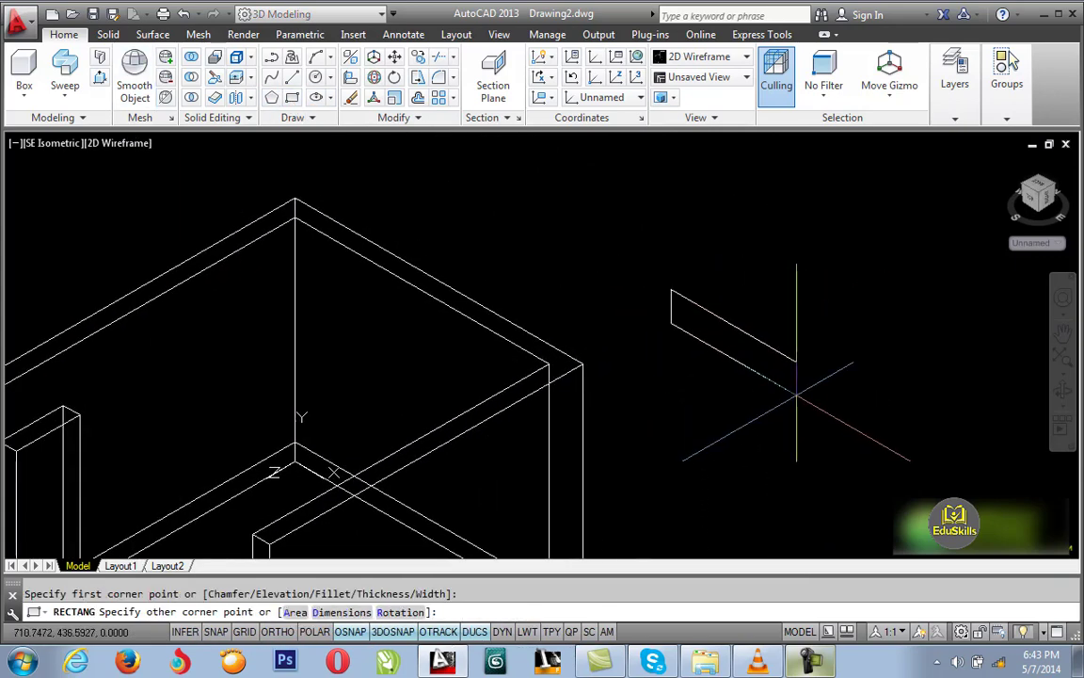
pyautogui.click(341, 613)
pyautogui.write('150')
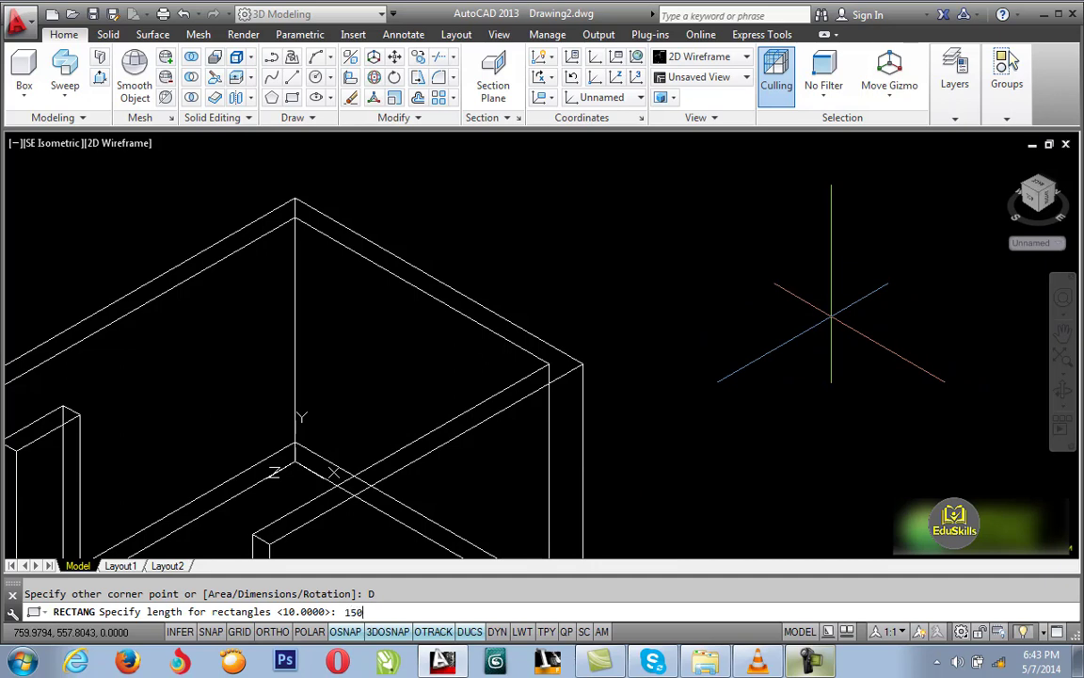
pyautogui.press('Return')
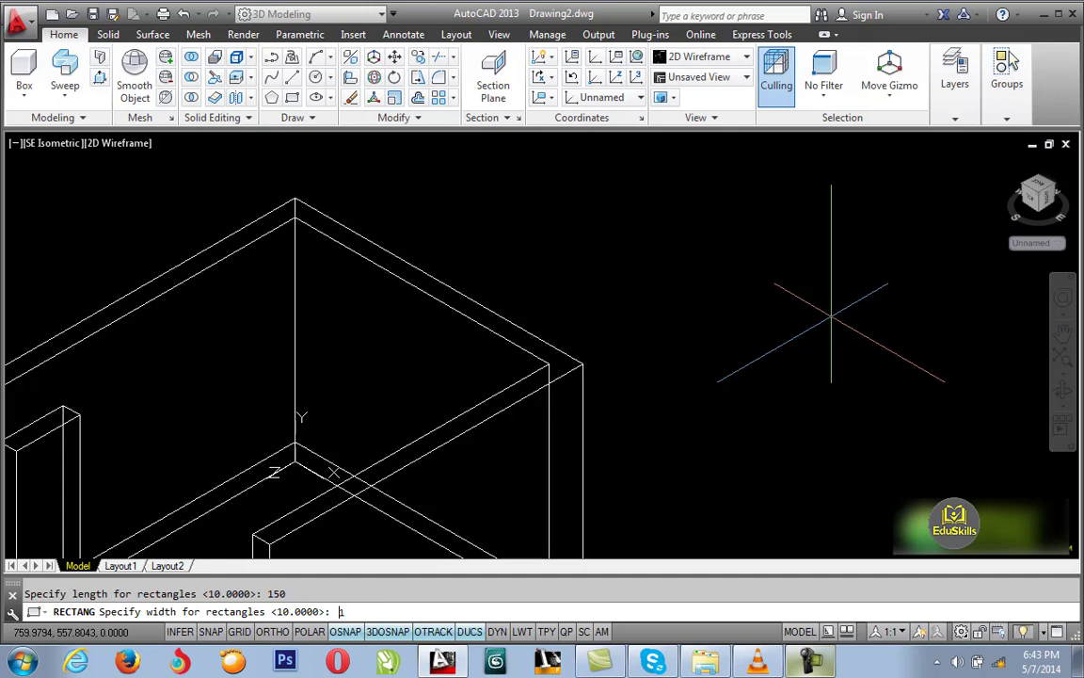
pyautogui.write('100')
pyautogui.press('Return')
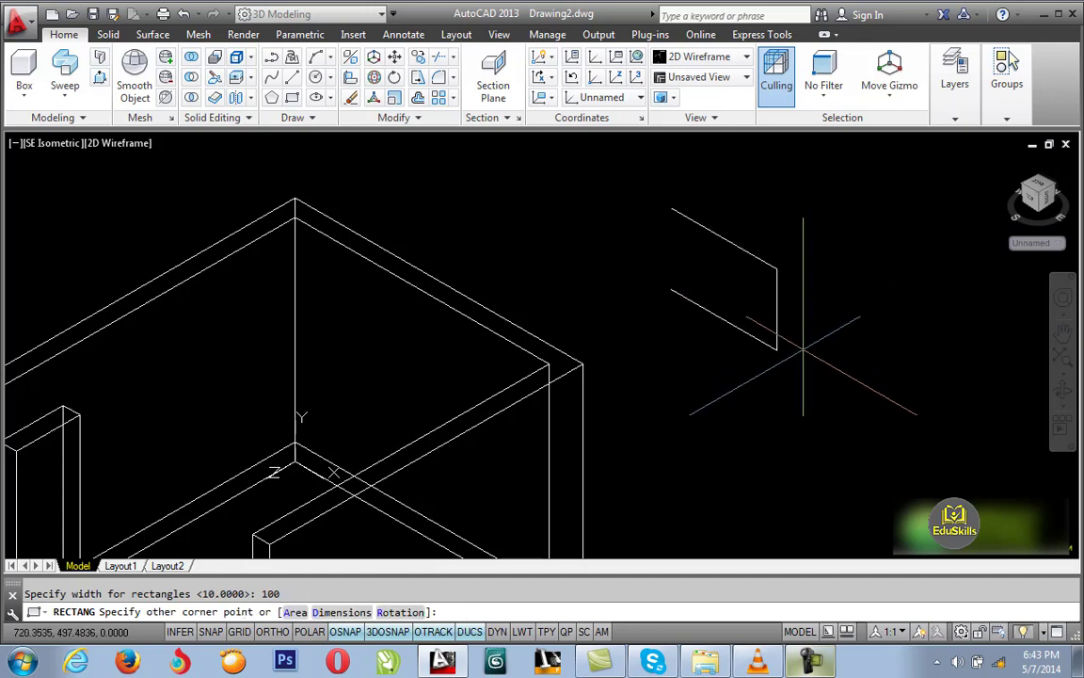
pyautogui.click(724, 281)
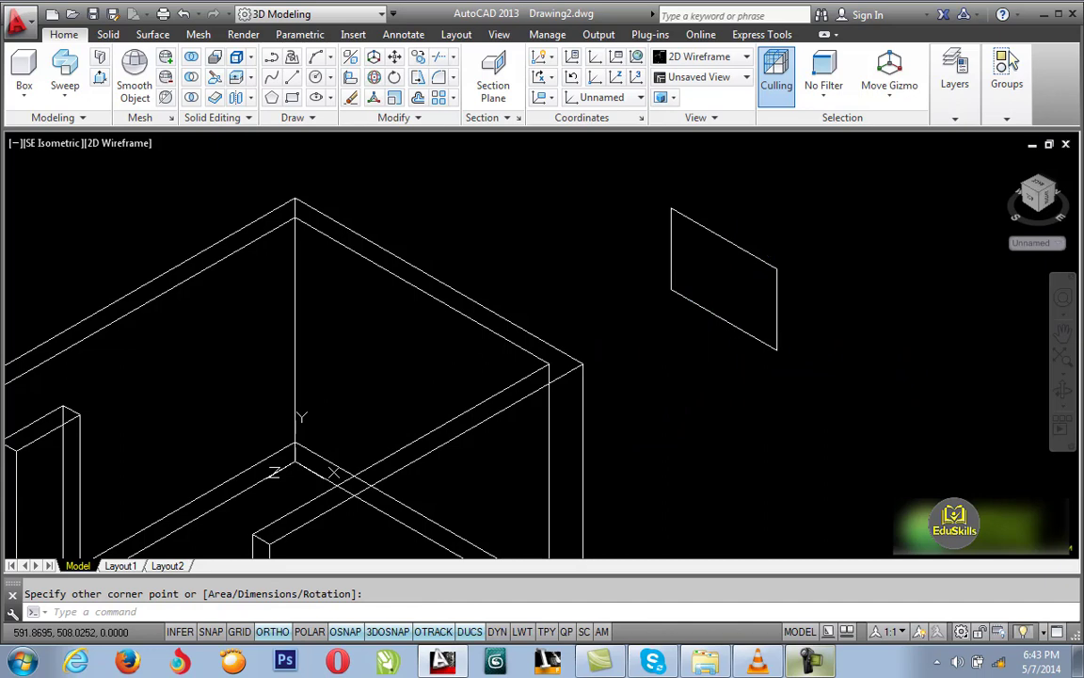
pyautogui.write('m')
pyautogui.press('Return')
# Move the rectangle onto the back wall's top edge.
pyautogui.click(696, 223)
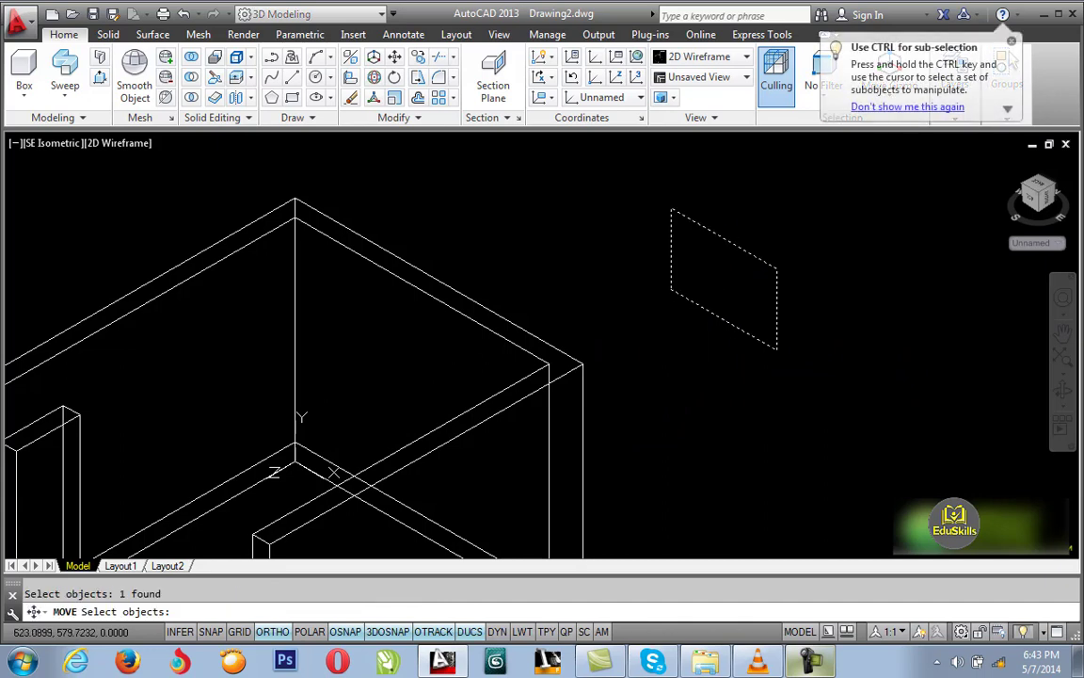
pyautogui.press('Return')
pyautogui.click(731, 243)
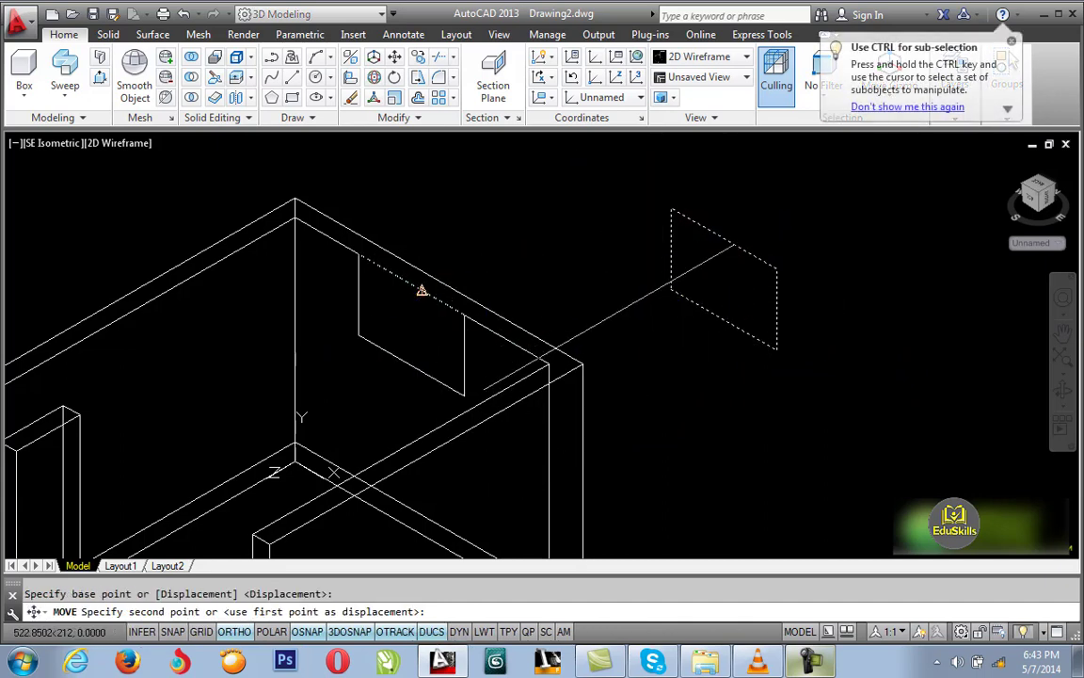
pyautogui.click(422, 291)
pyautogui.write('m')
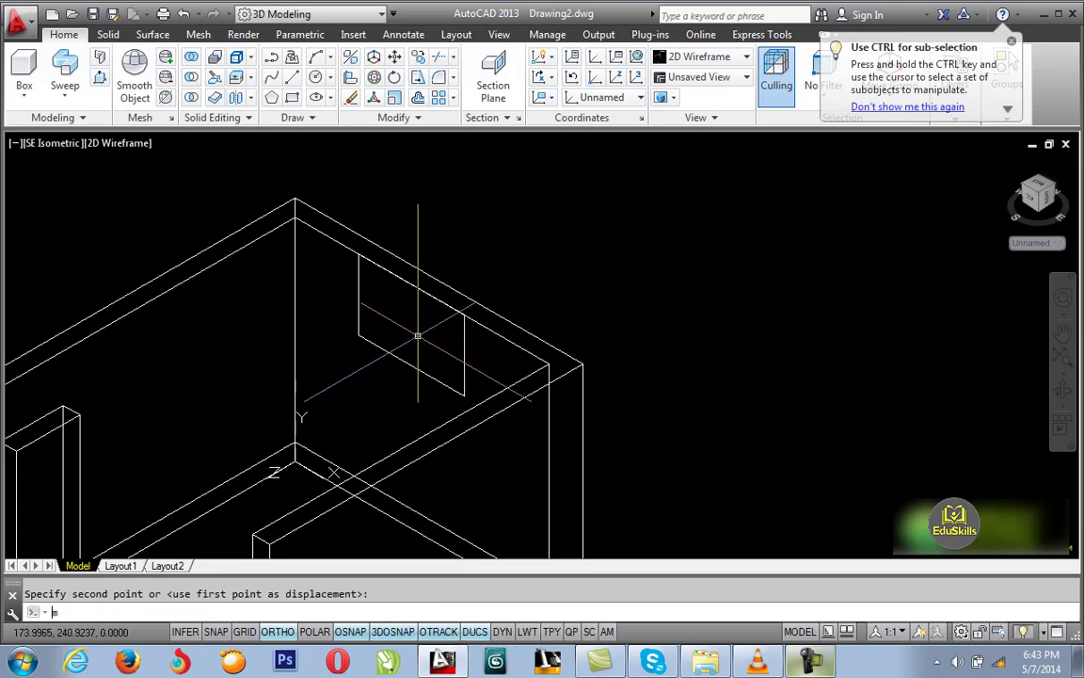
# Move the rectangle 90 units down the wall.
pyautogui.press('Return')
pyautogui.click(410, 365)
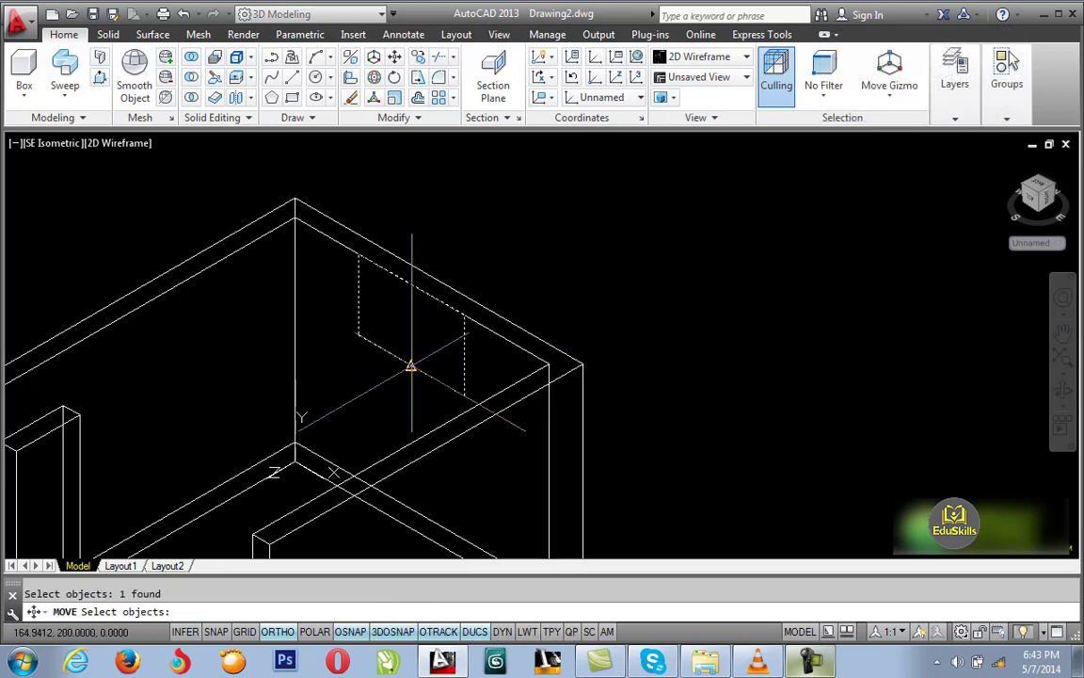
pyautogui.press('Return')
pyautogui.click(409, 365)
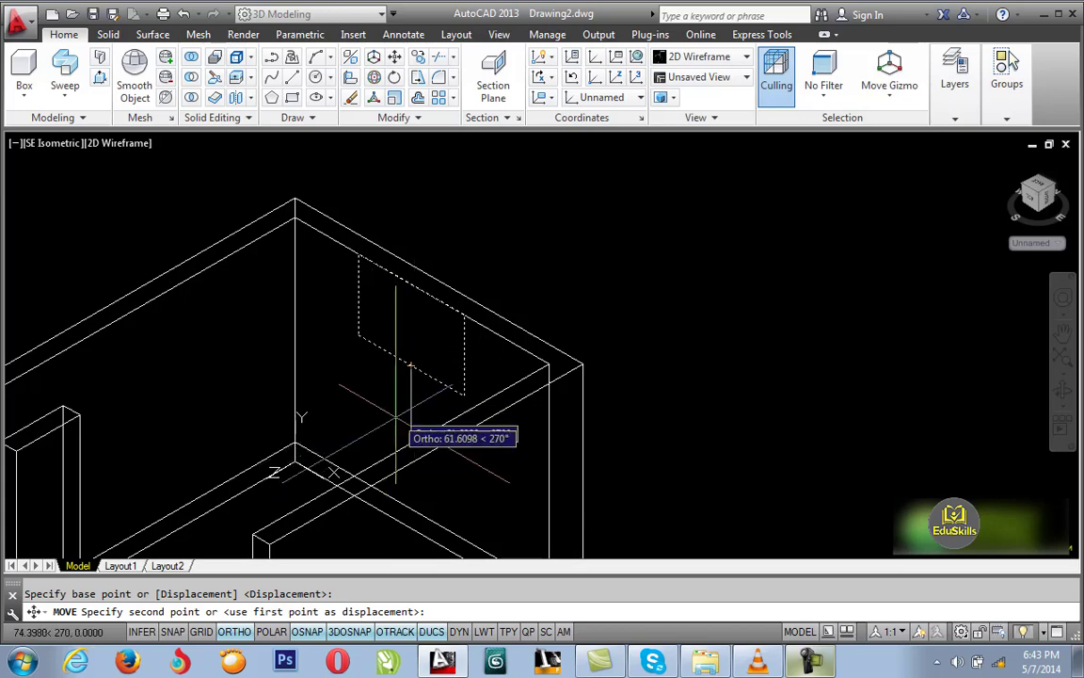
pyautogui.write('90')
pyautogui.press('Return')
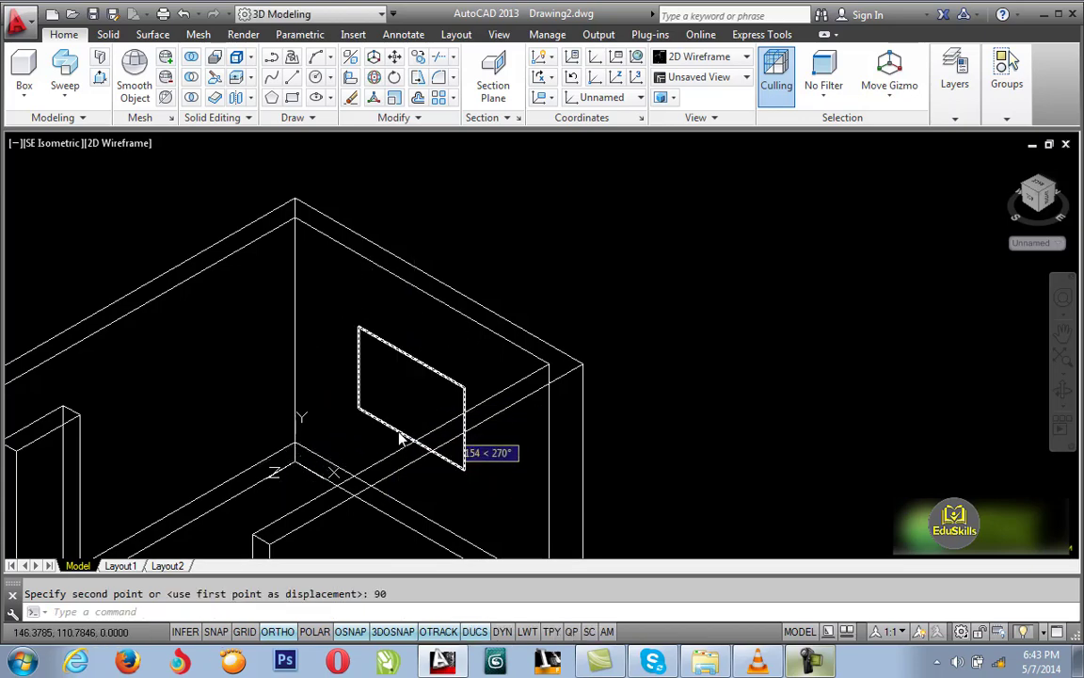
pyautogui.moveTo(399, 411); pyautogui.dragTo(443, 358, button='middle')
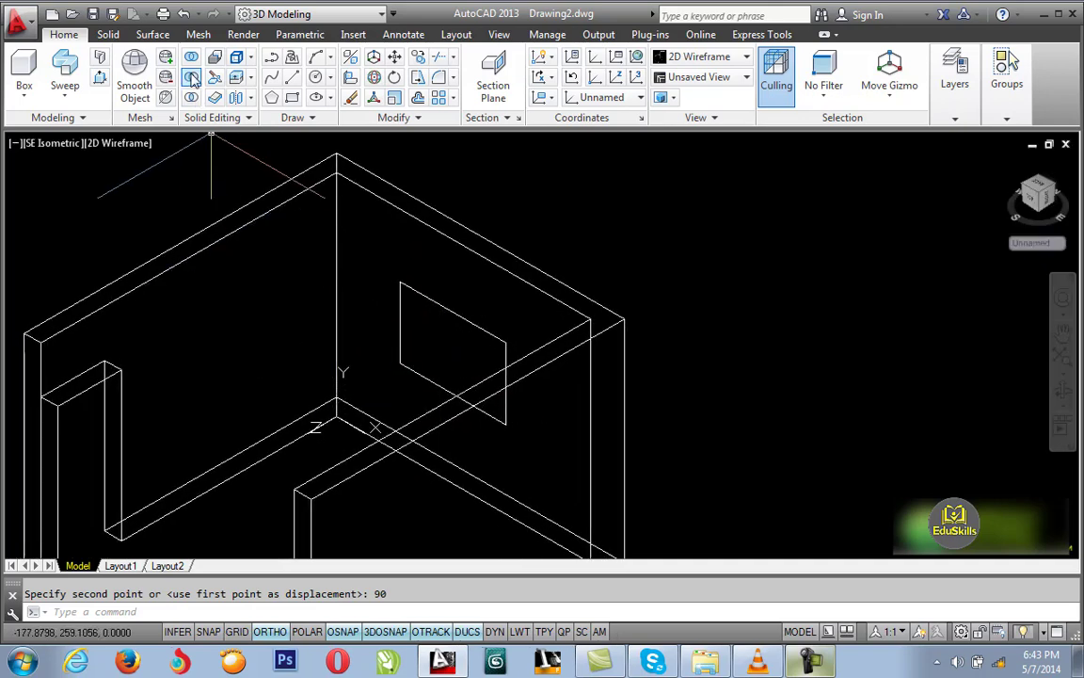
# Presspull the rectangle through the wall to form the window.
pyautogui.hotkey('ctrl', 'shift', 'e')
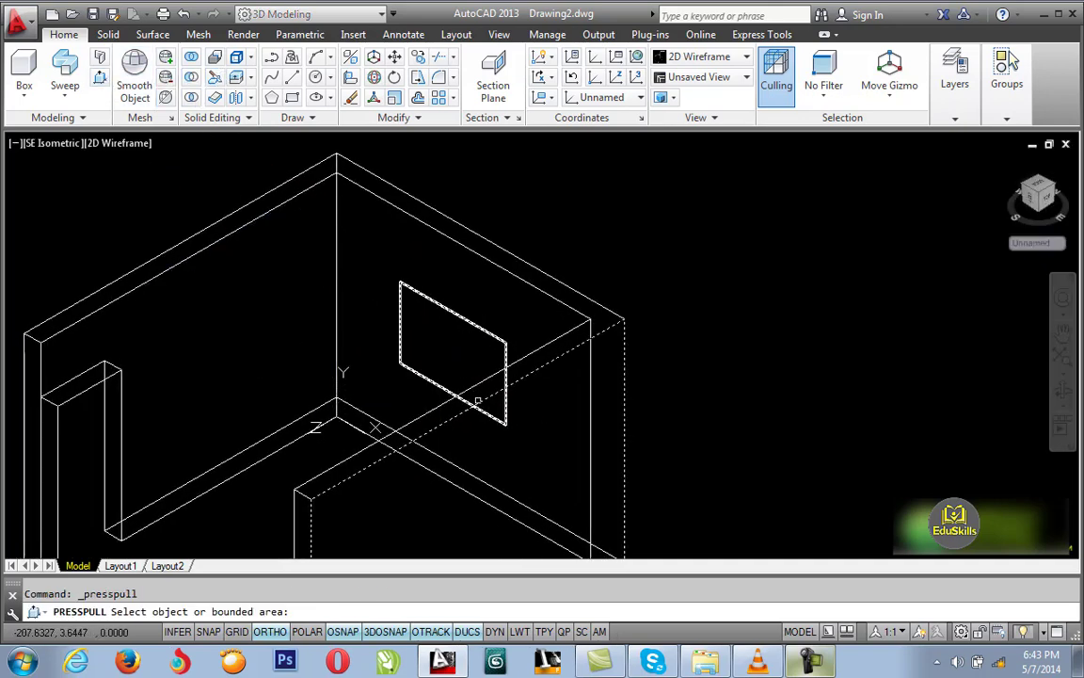
pyautogui.click(433, 348)
pyautogui.click(842, 244)
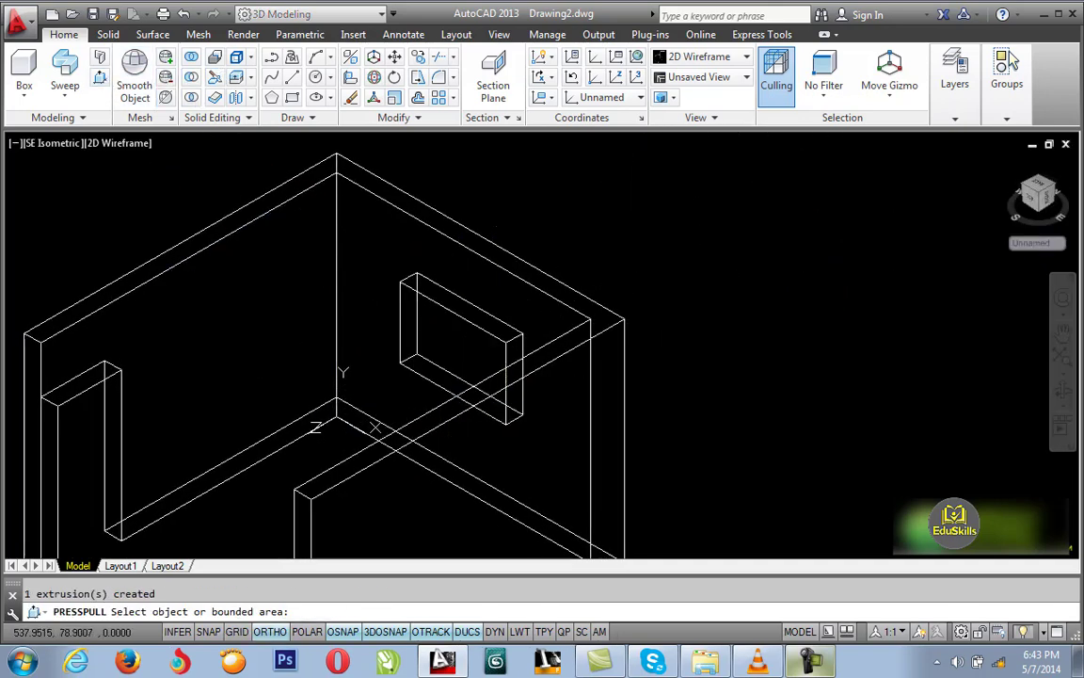
pyautogui.press('Return')
pyautogui.scroll(-2, 762, 273)
pyautogui.moveTo(763, 273); pyautogui.dragTo(816, 256, button='middle')
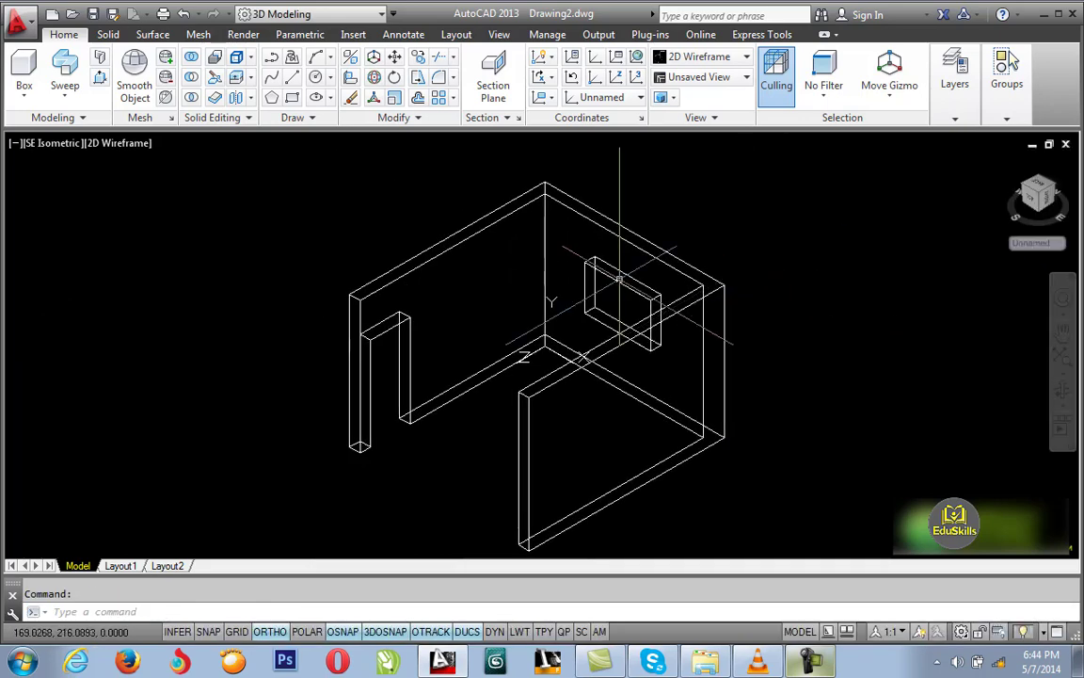
pyautogui.click(121, 146)
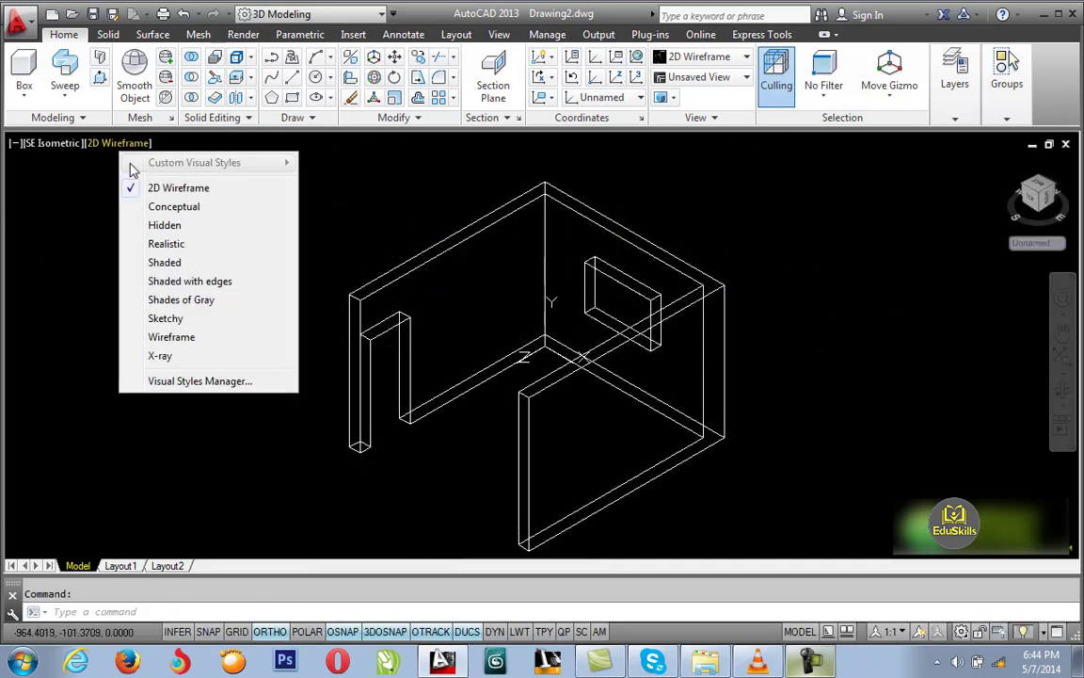
pyautogui.click(193, 246)
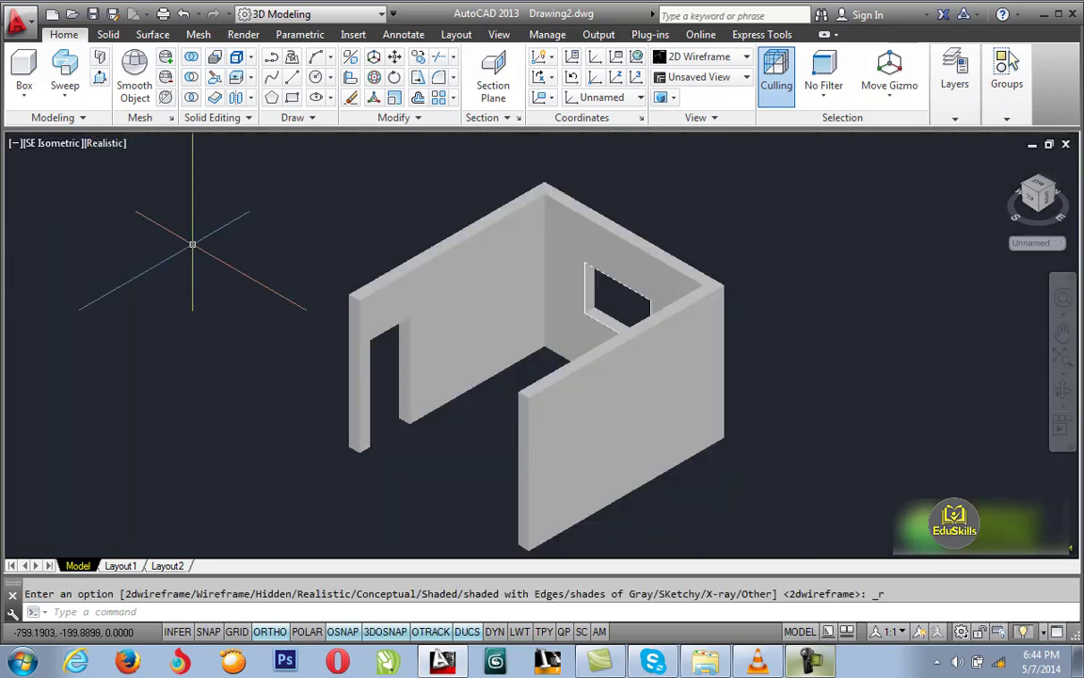
pyautogui.click(721, 287)
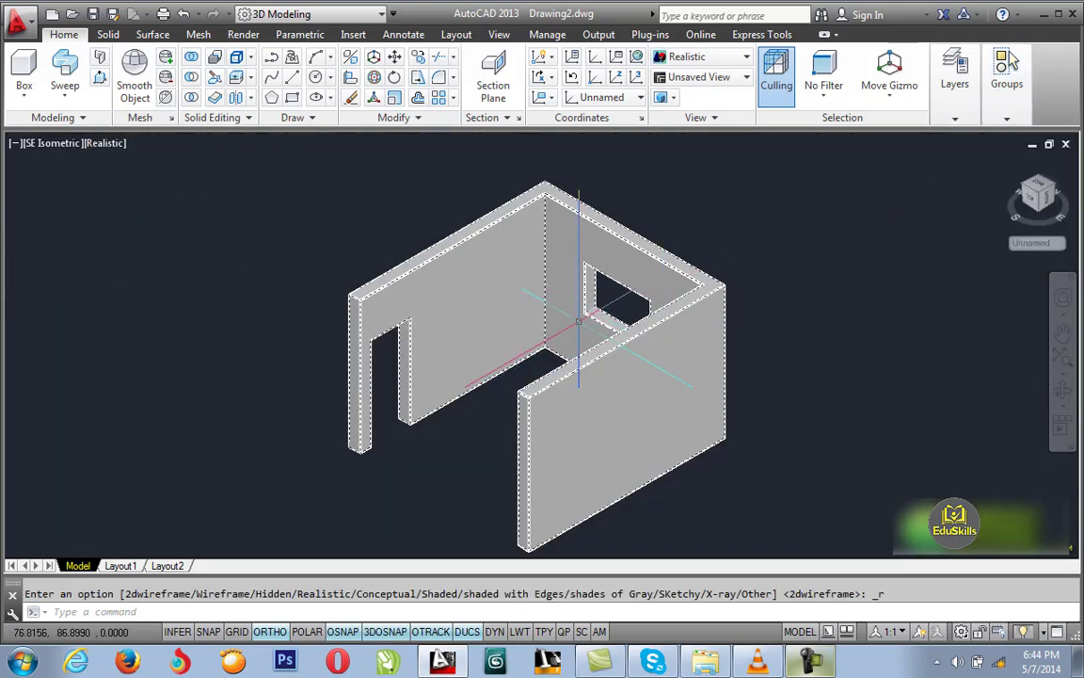
pyautogui.scroll(2, 578, 321)
pyautogui.scroll(2, 556, 334)
pyautogui.scroll(-3, 522, 351)
pyautogui.moveTo(522, 351); pyautogui.dragTo(533, 360, button='middle')
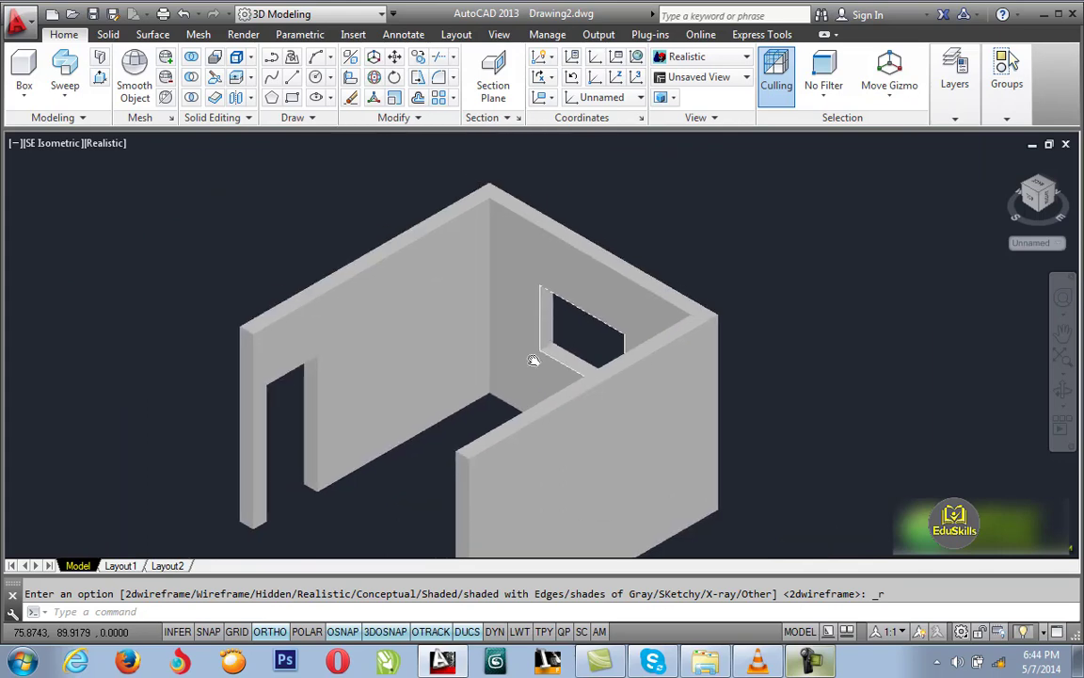
pyautogui.click(106, 143)
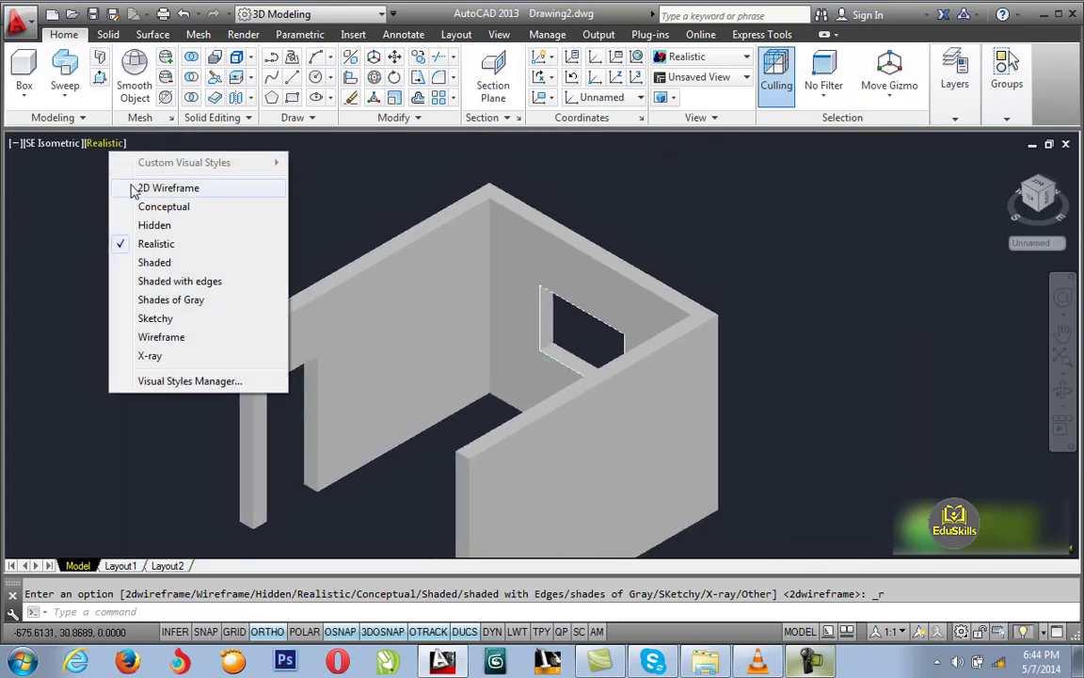
pyautogui.click(121, 184)
pyautogui.scroll(3, 417, 431)
pyautogui.moveTo(442, 387); pyautogui.dragTo(442, 353, button='middle')
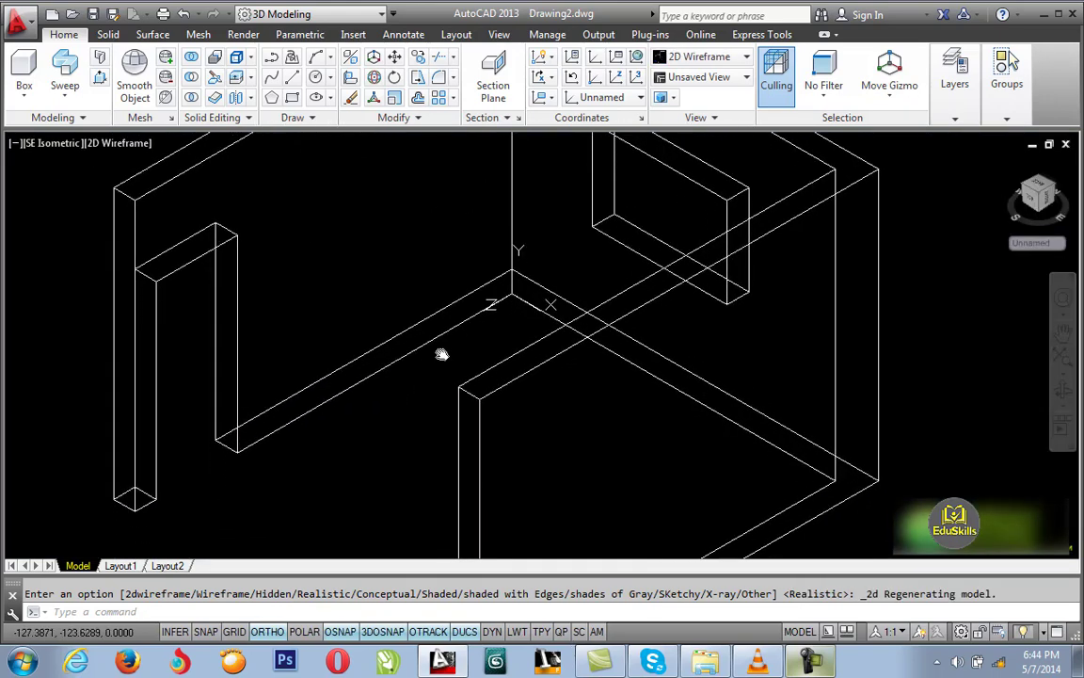
pyautogui.scroll(-3, 468, 292)
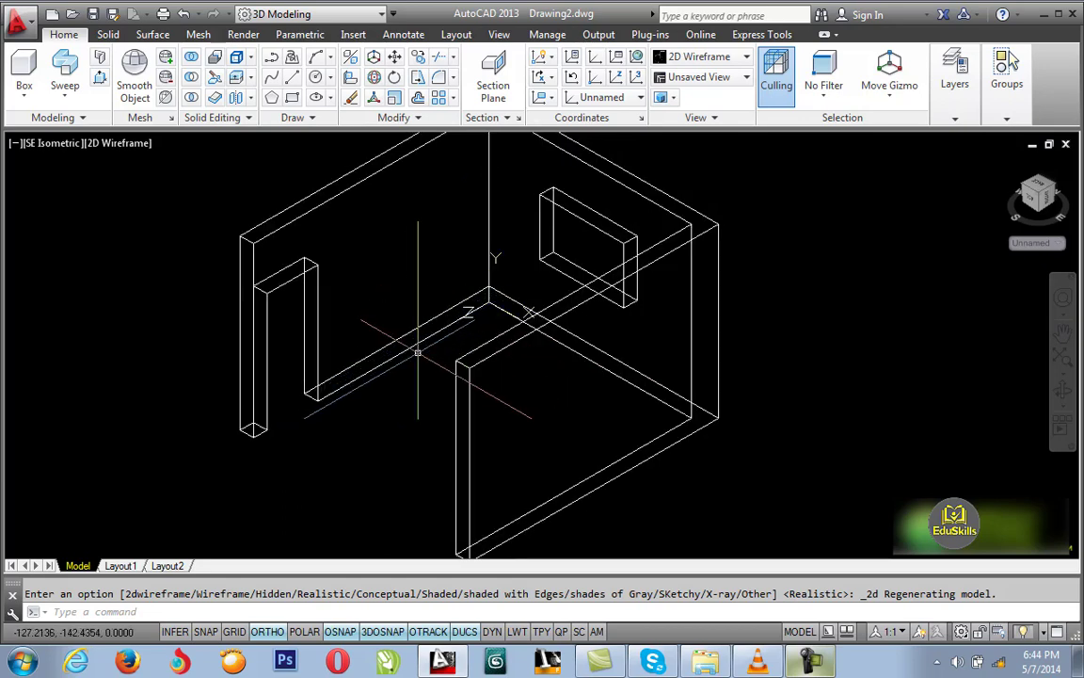
pyautogui.hotkey('ctrl', 'a')
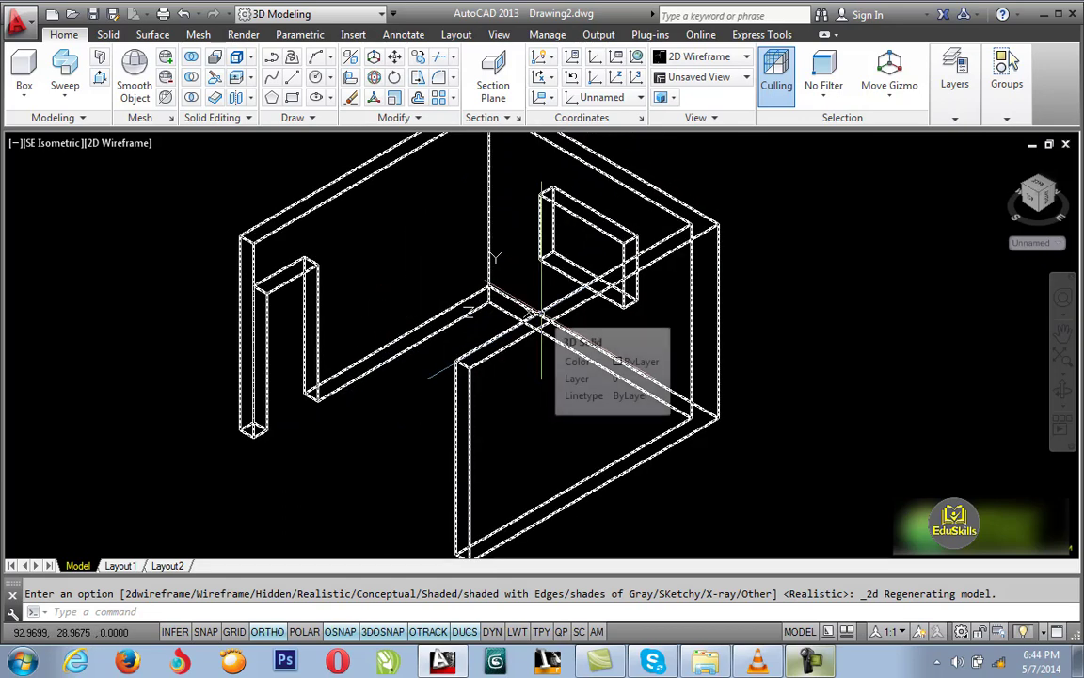
pyautogui.press('Escape')
pyautogui.write('L')
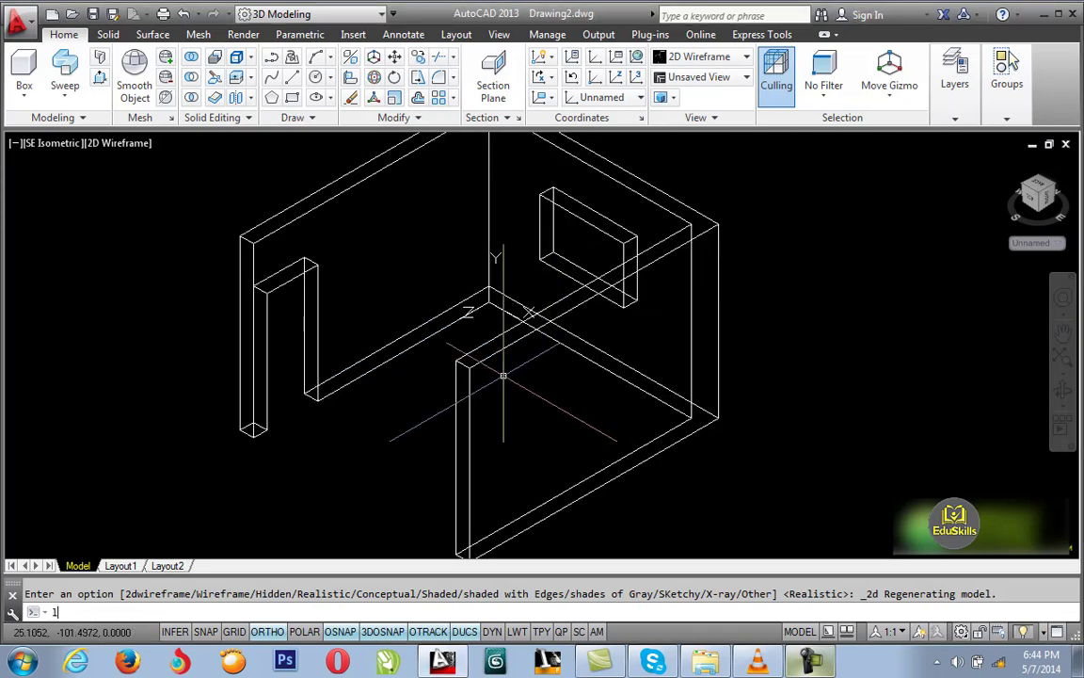
pyautogui.press('Return')
pyautogui.press('Escape')
pyautogui.write('LA')
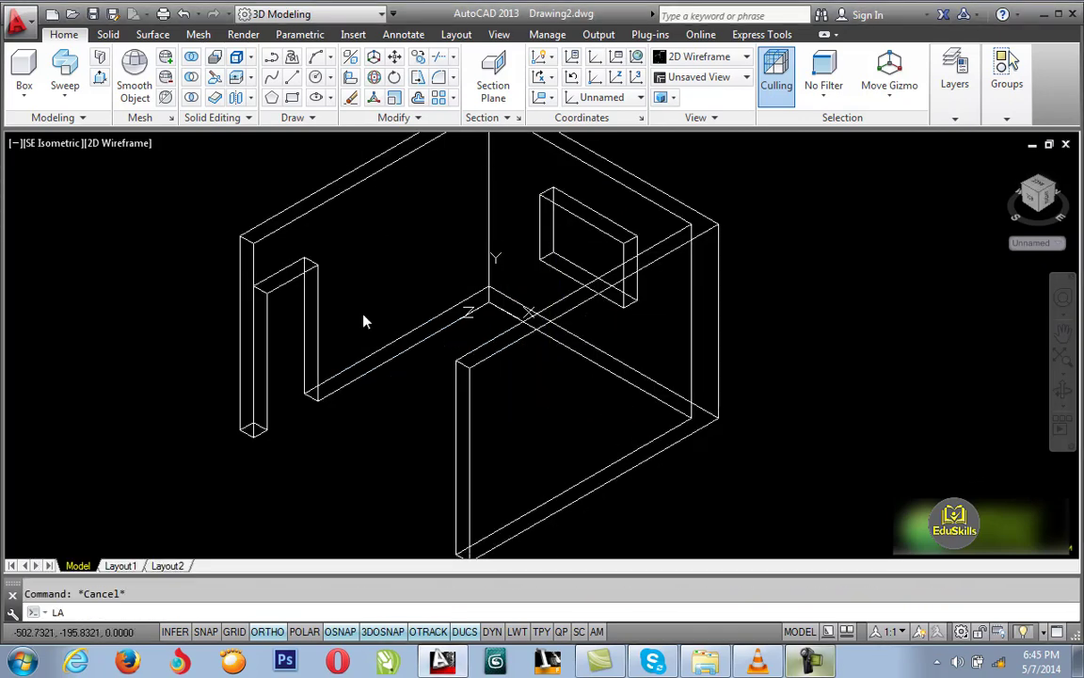
# Create layer bsecbn with colour 21 and make it current.
pyautogui.press('Return')
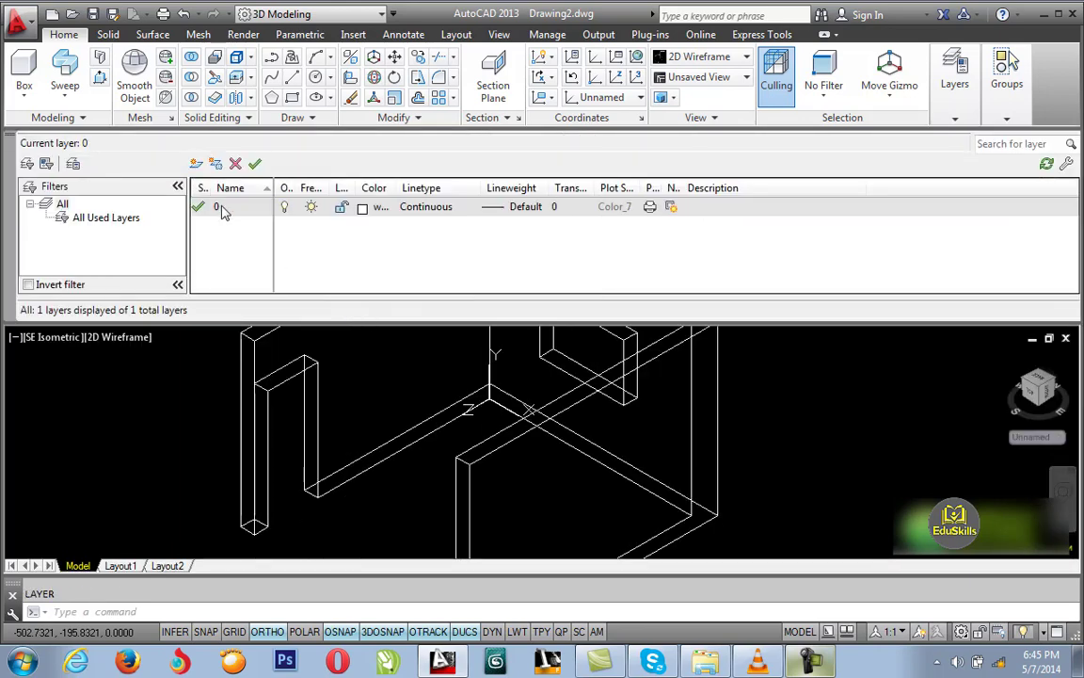
pyautogui.click(196, 165)
pyautogui.write('bsecbn')
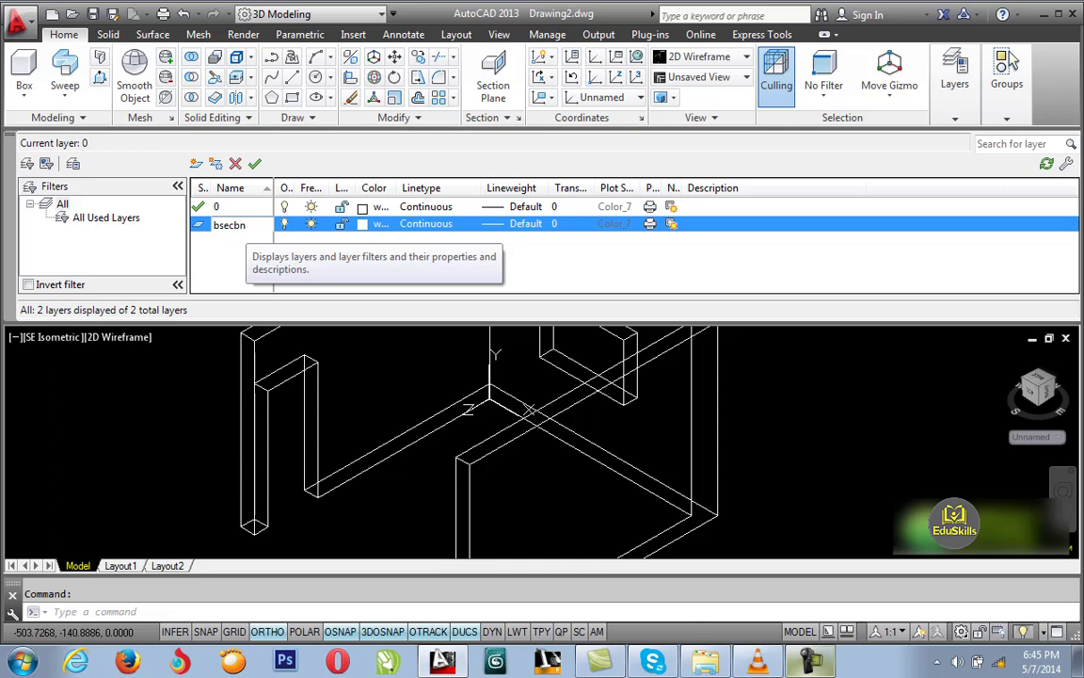
pyautogui.click(363, 225)
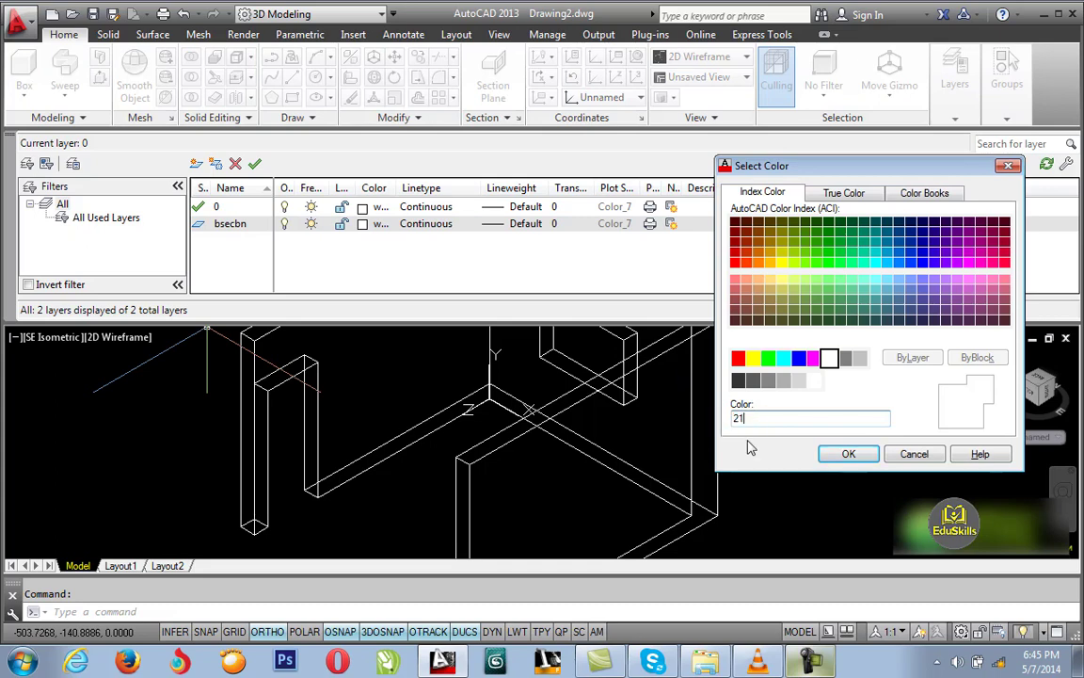
pyautogui.click(846, 455)
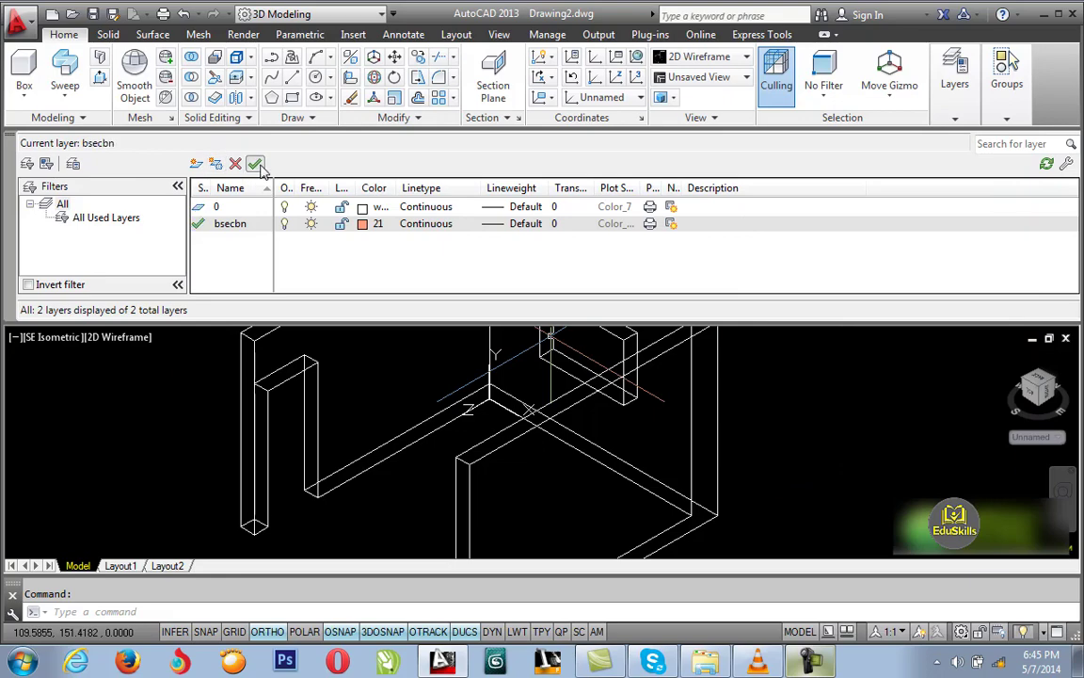
# Reset the UCS to World and pan the inner wall corner into view.
pyautogui.click(10, 141)
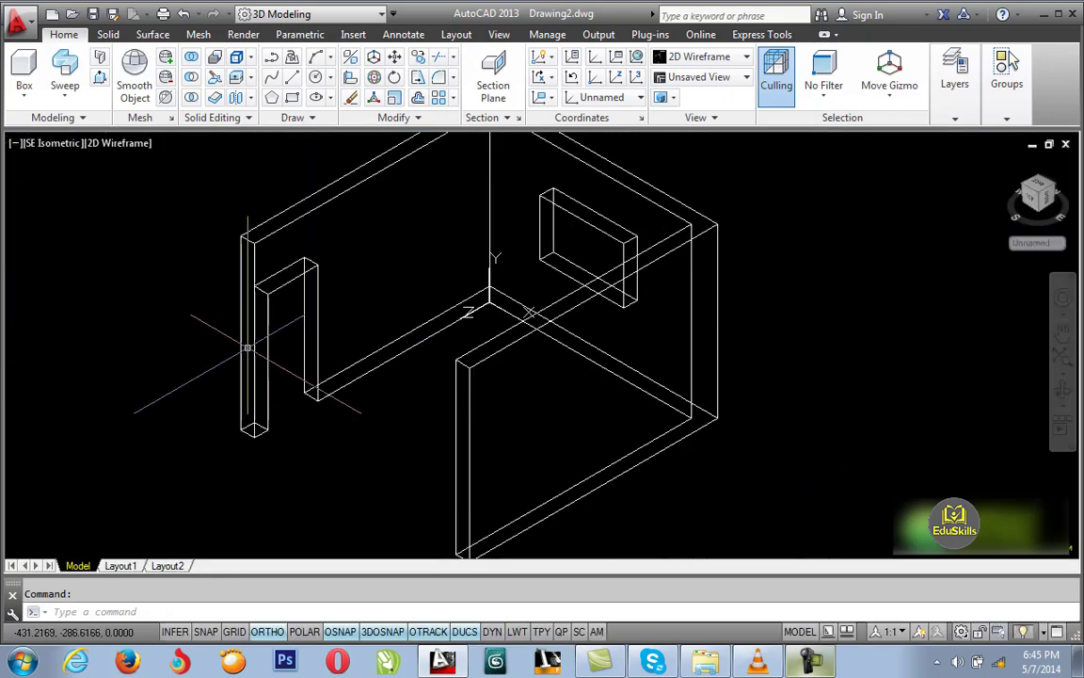
pyautogui.scroll(2, 381, 320)
pyautogui.scroll(2, 379, 326)
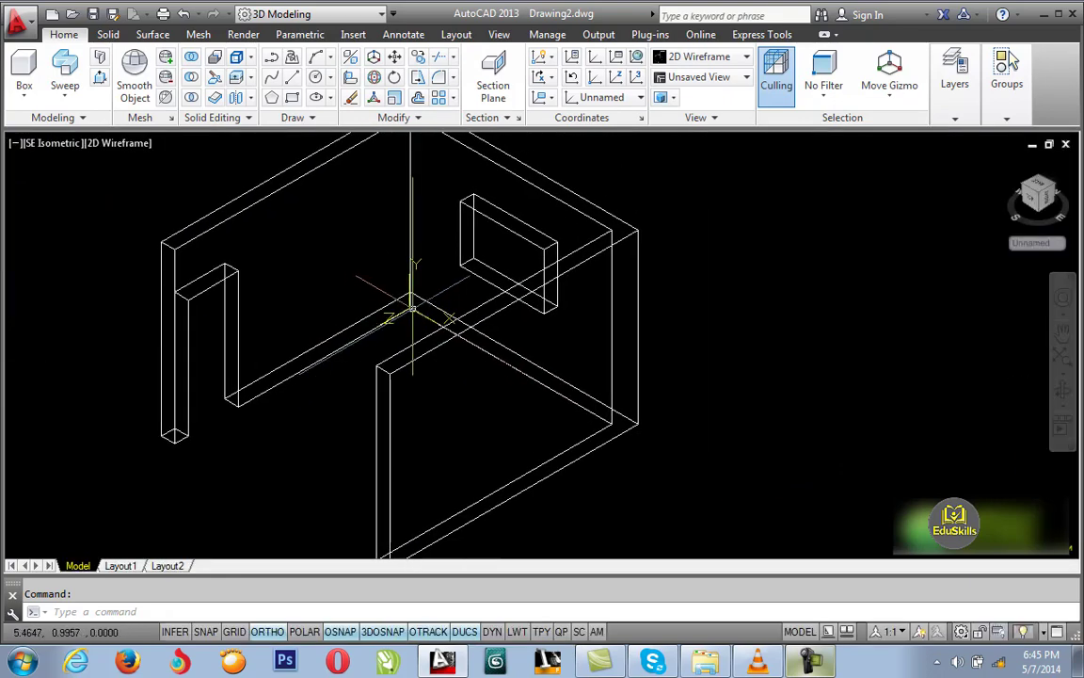
pyautogui.scroll(2, 411, 306)
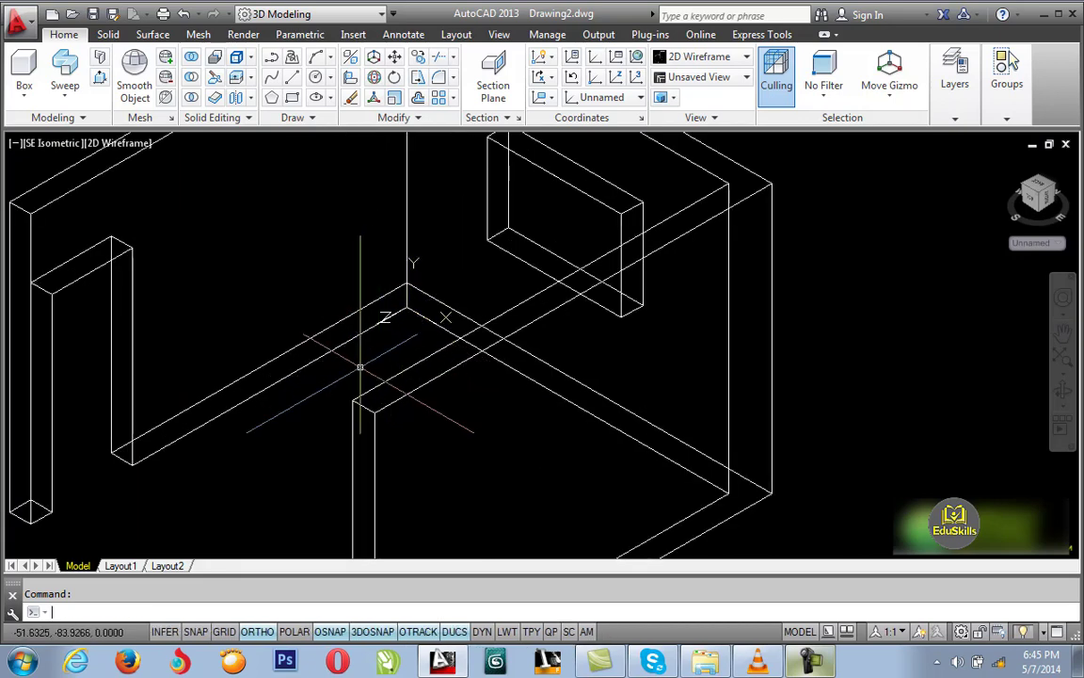
pyautogui.write('UC')
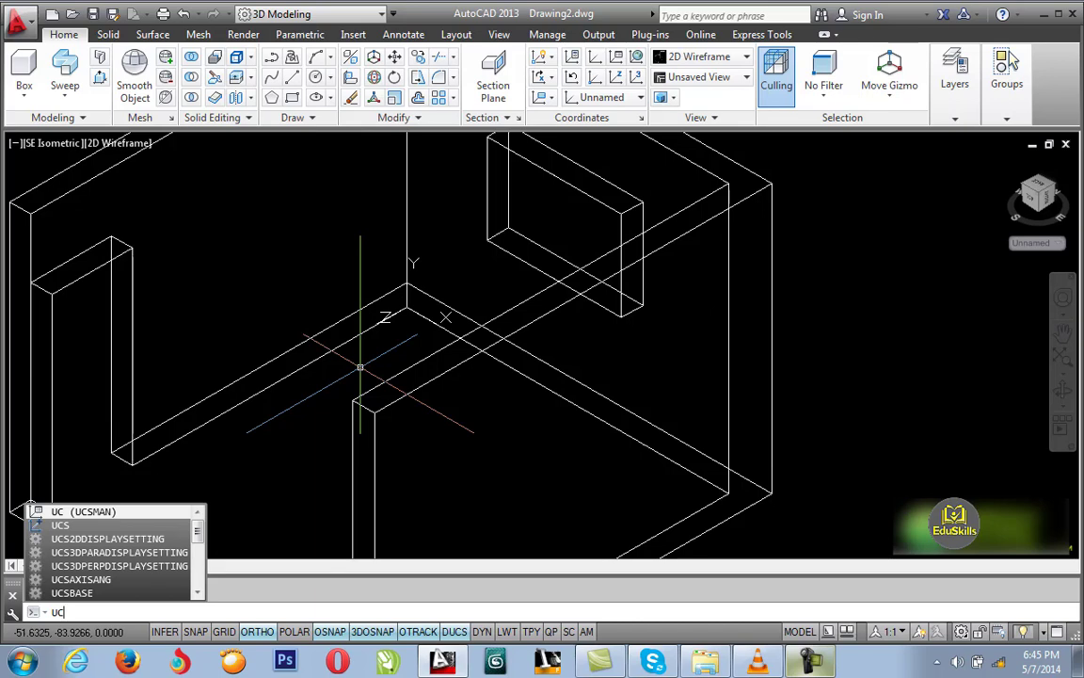
pyautogui.write('s')
pyautogui.press('Return')
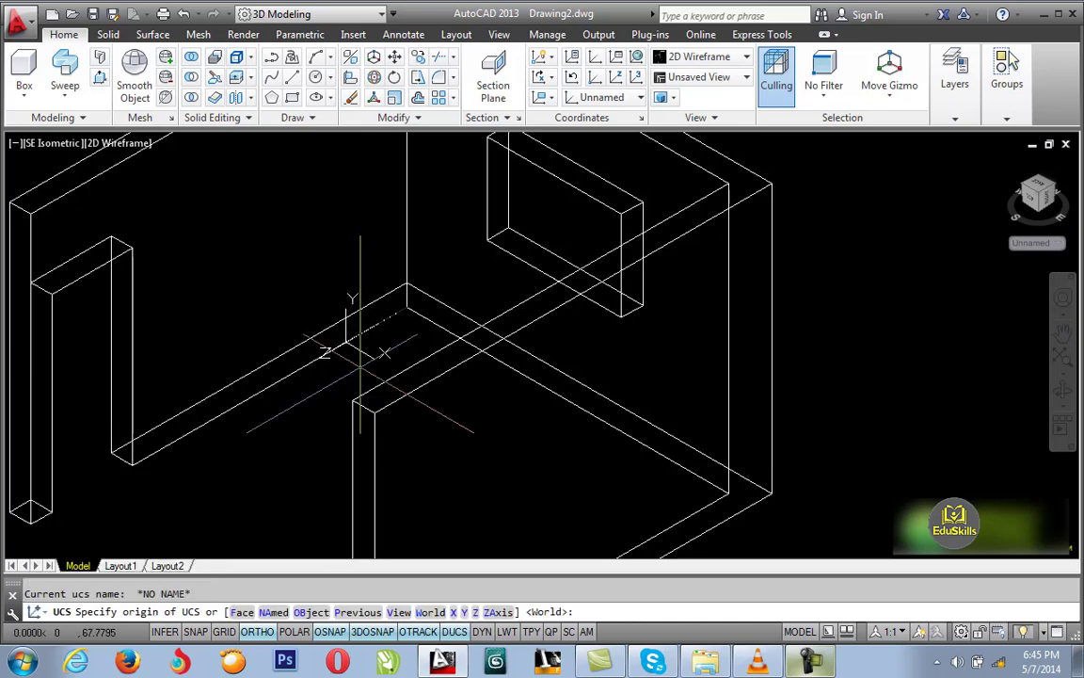
pyautogui.press('Return')
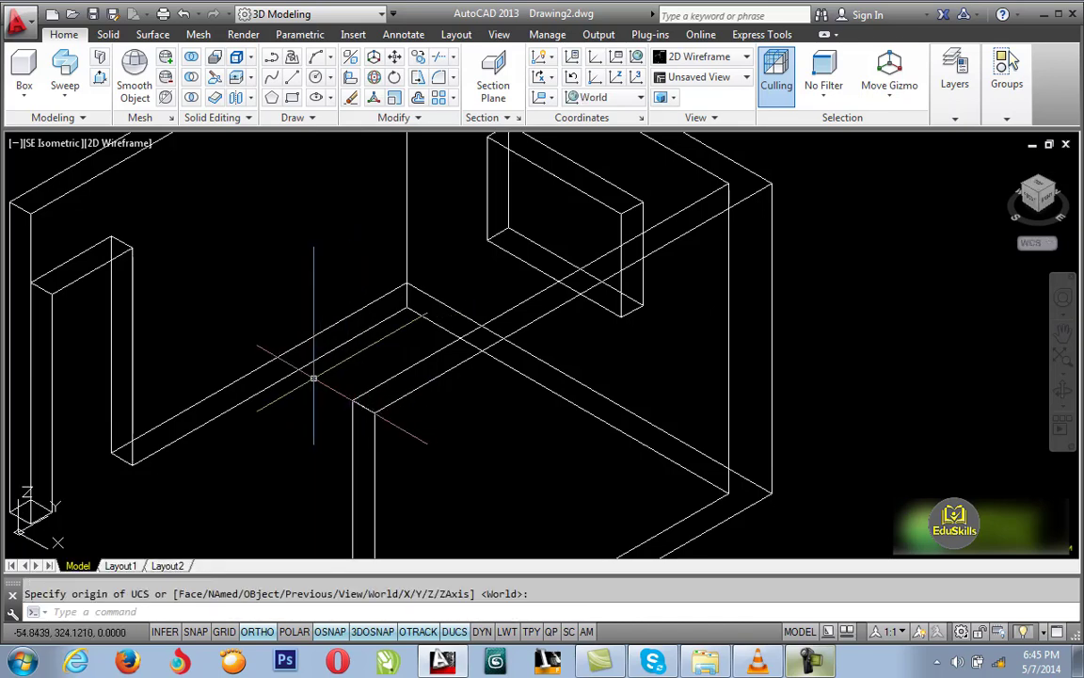
pyautogui.moveTo(309, 379); pyautogui.dragTo(330, 335, button='middle')
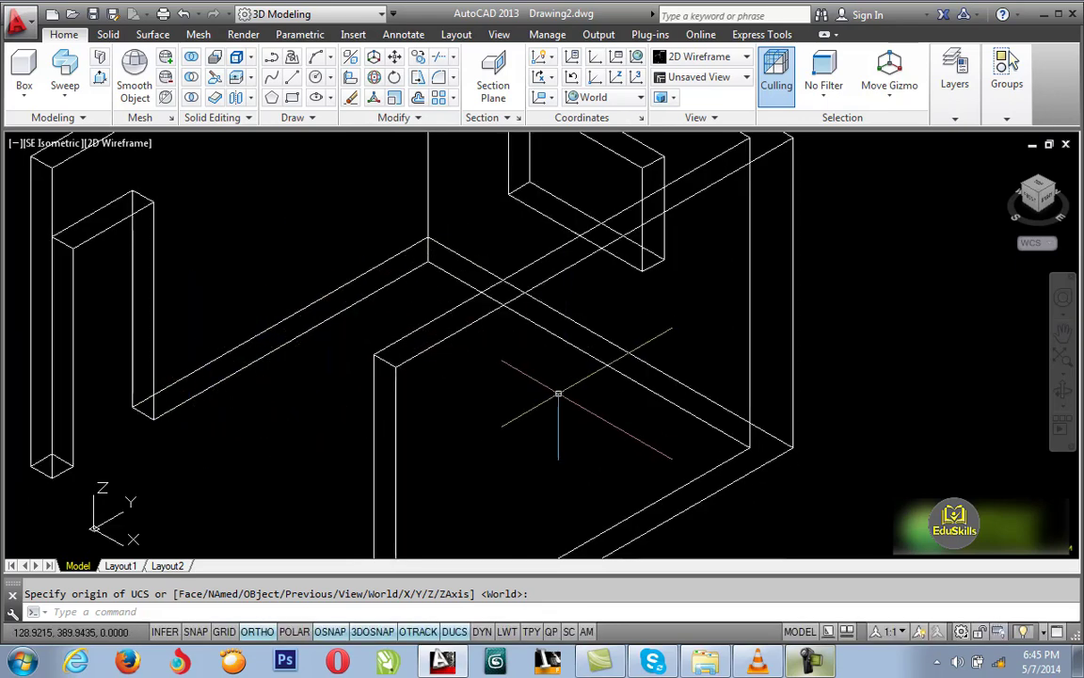
pyautogui.moveTo(558, 393)
pyautogui.mouseDown(button='middle')
pyautogui.moveTo(573, 291)
pyautogui.moveTo(559, 327)
pyautogui.mouseUp(button='middle')
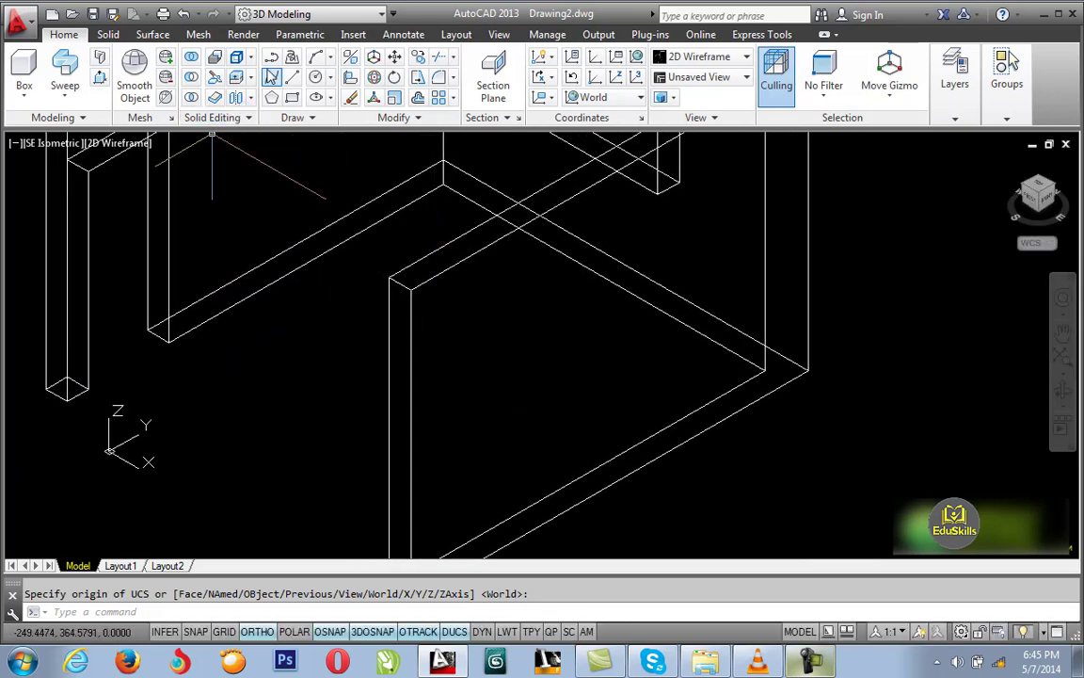
# Draw a three-segment polyline on the bsecbn layer along the left, back and right inner wall corners.
pyautogui.click(270, 59)
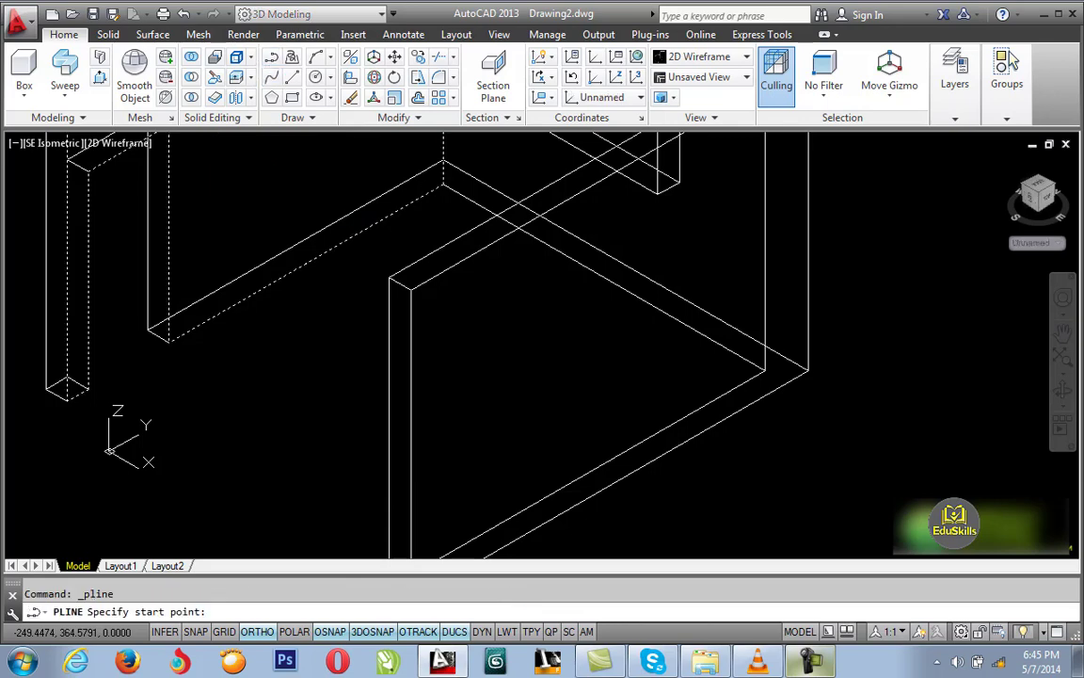
pyautogui.click(168, 343)
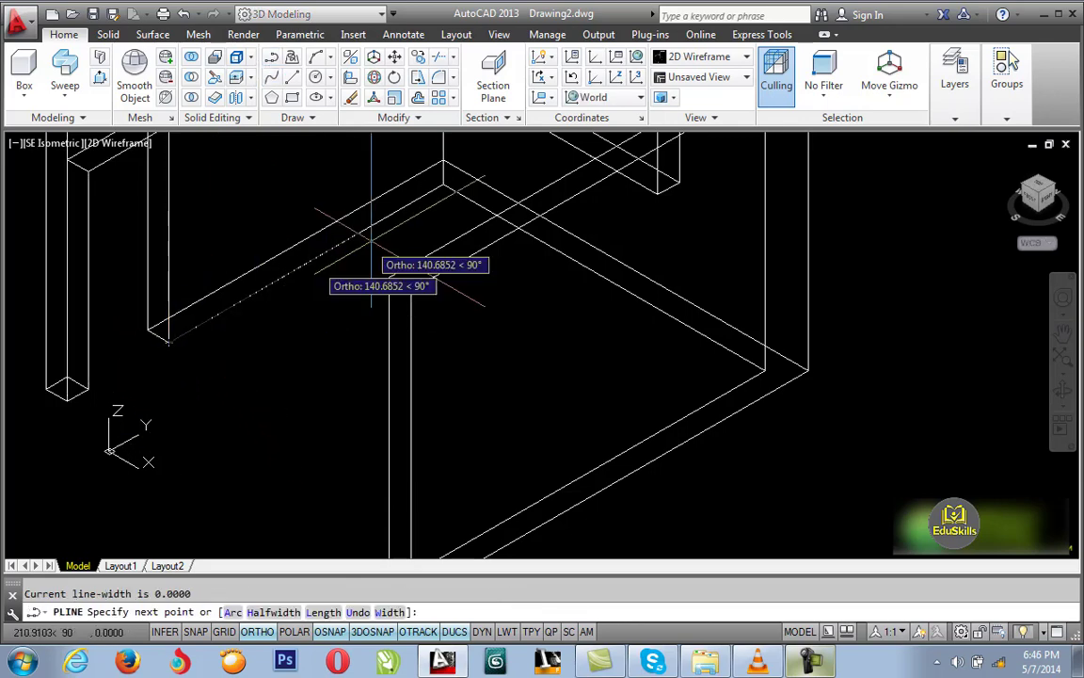
pyautogui.click(442, 185)
pyautogui.click(764, 371)
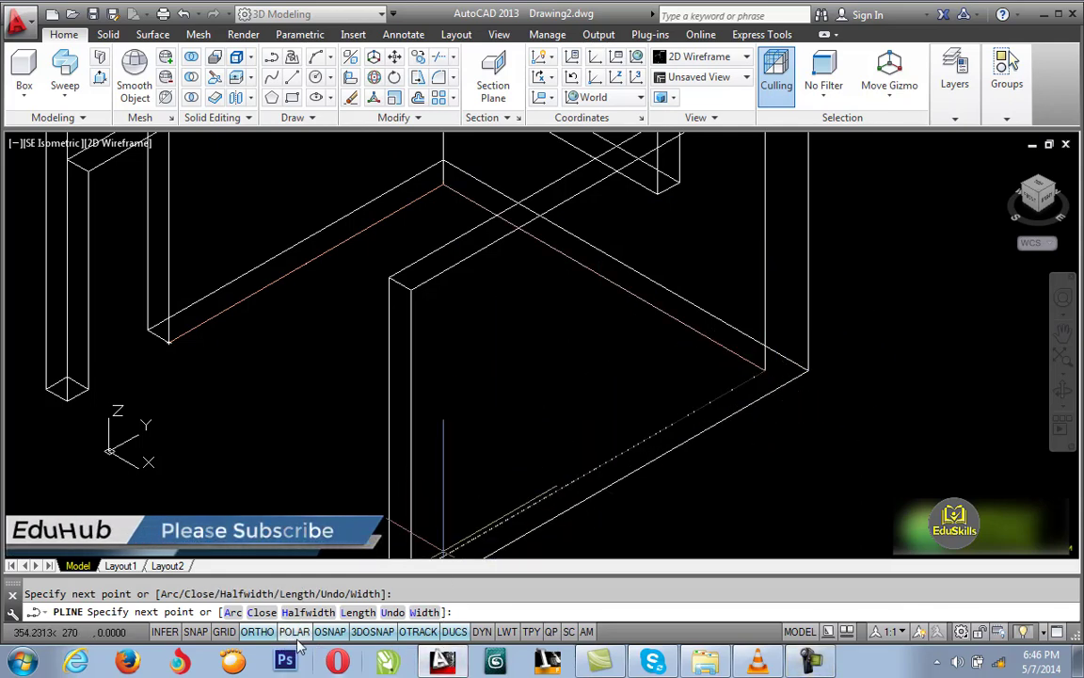
pyautogui.click(421, 635)
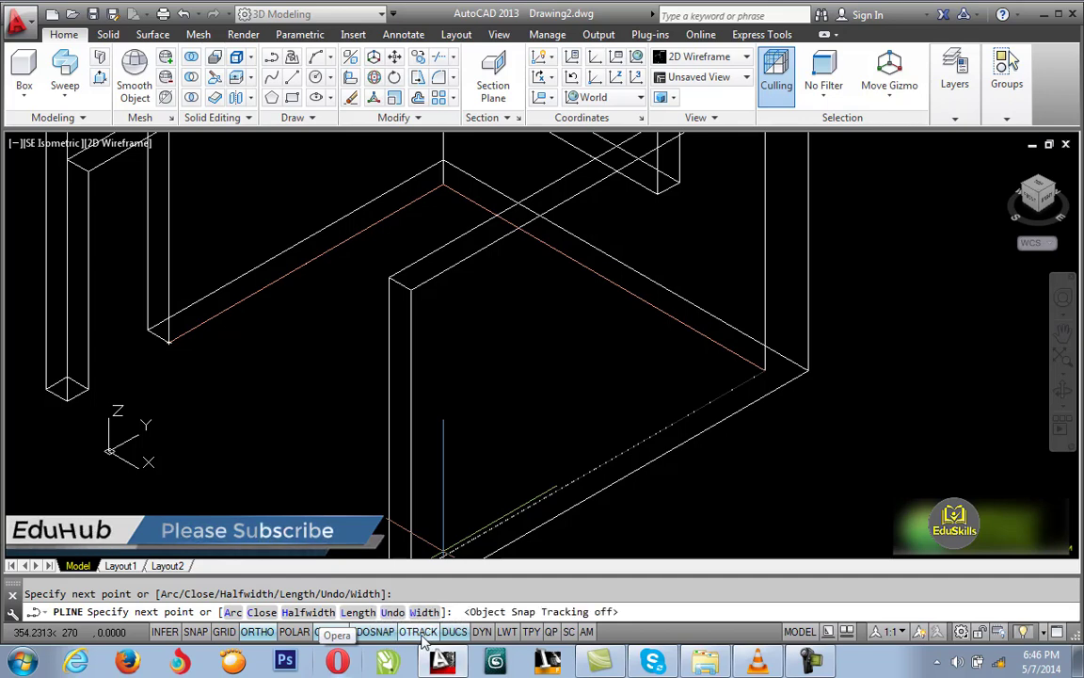
pyautogui.click(422, 635)
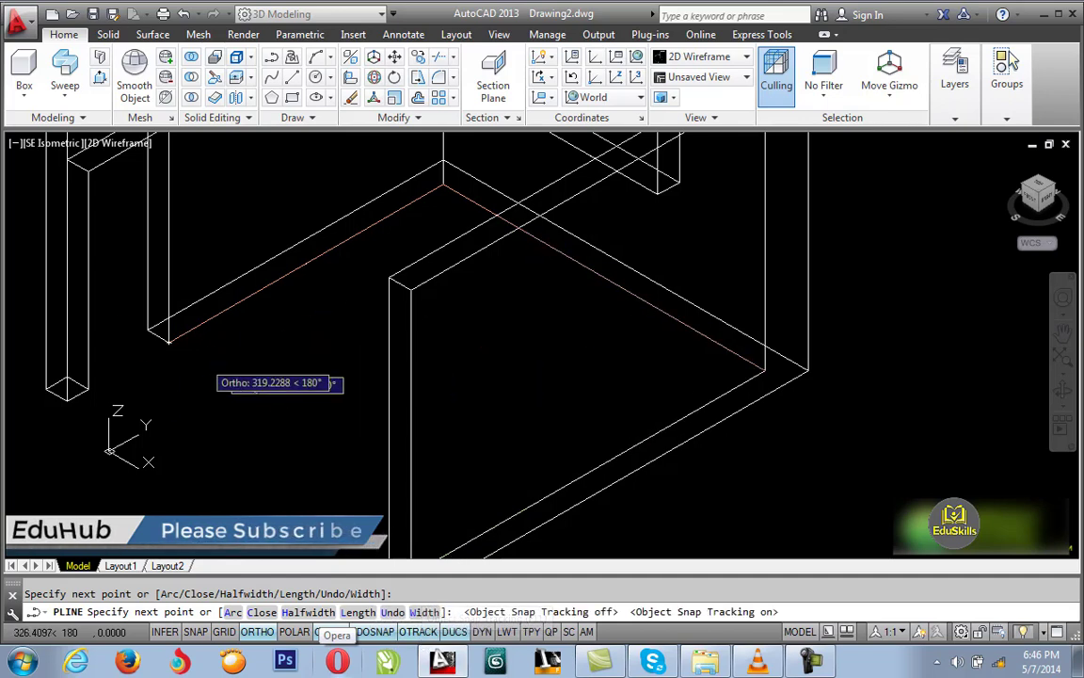
pyautogui.click(168, 343)
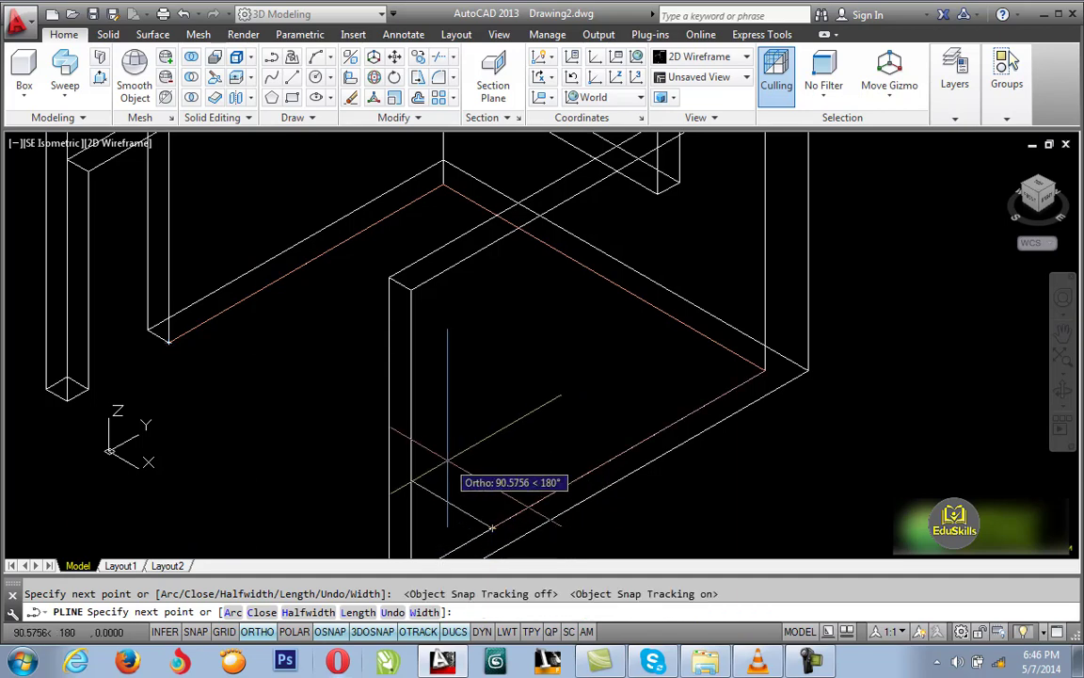
pyautogui.press('Return')
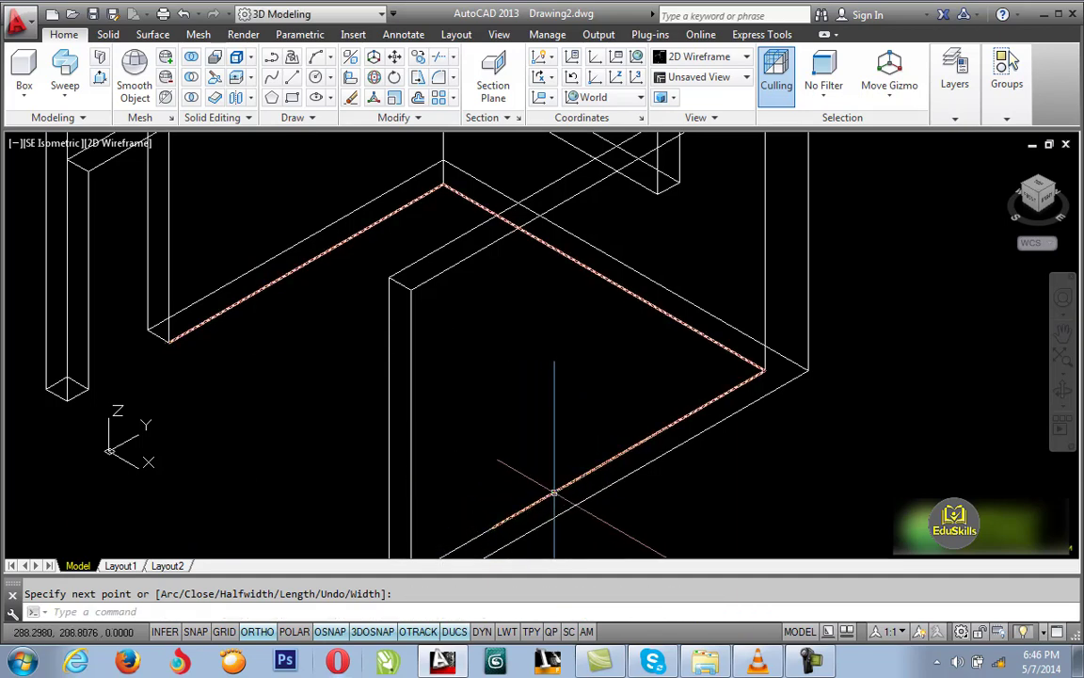
pyautogui.write('o')
# Offset the wall-line polyline 60 units inward into the room.
pyautogui.press('Return')
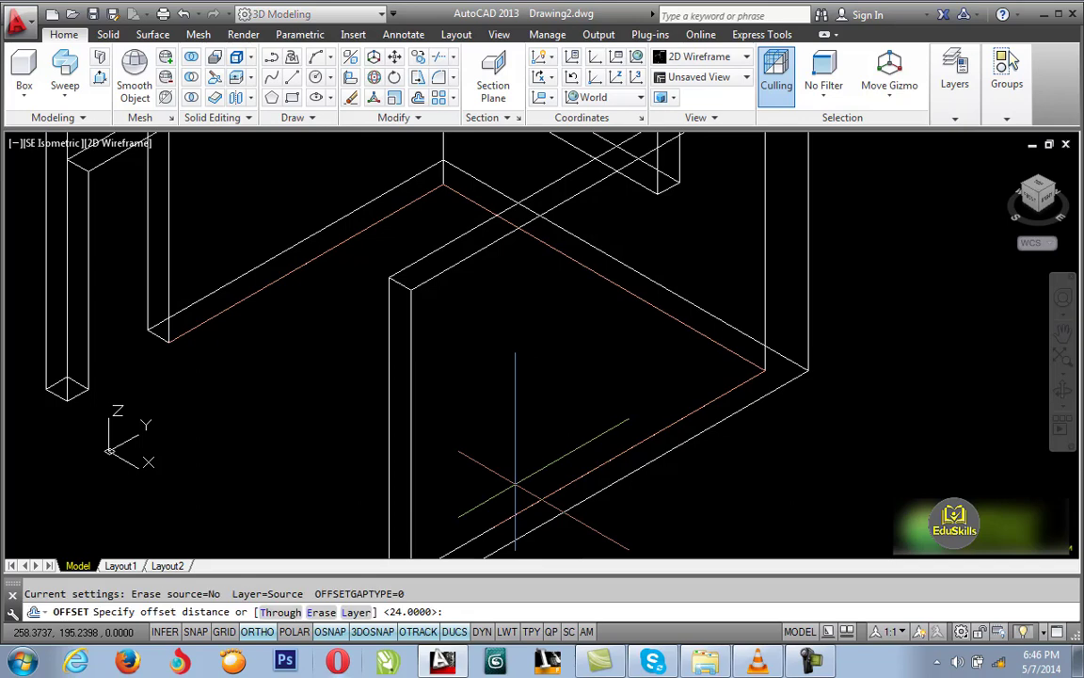
pyautogui.write('60')
pyautogui.press('Return')
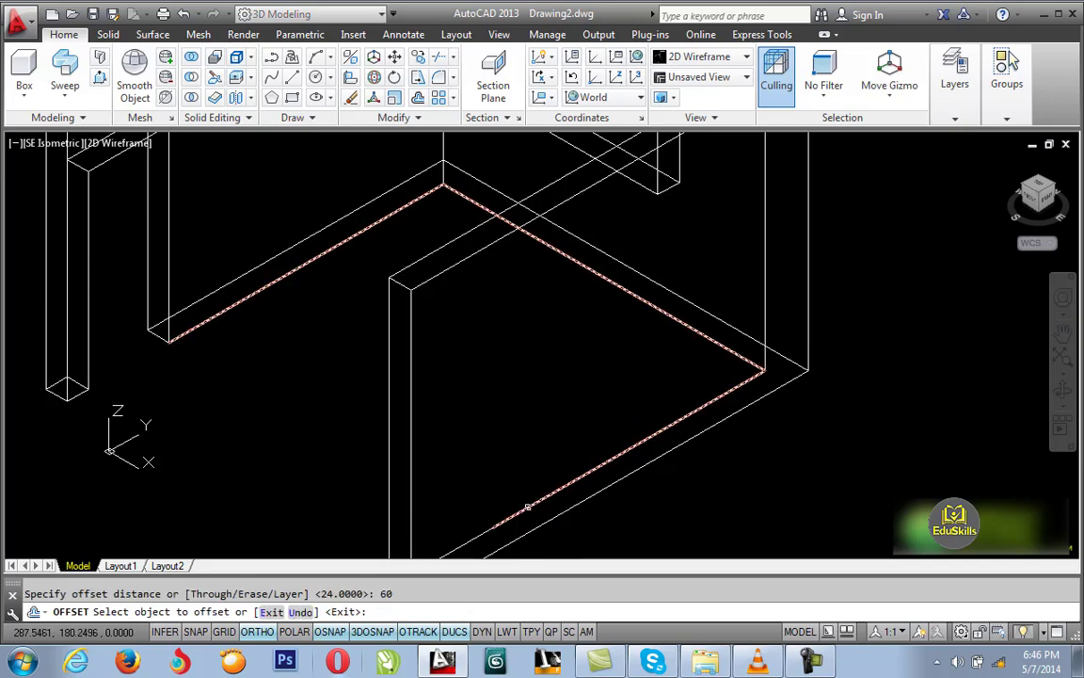
pyautogui.click(527, 505)
pyautogui.click(477, 441)
pyautogui.press('Return')
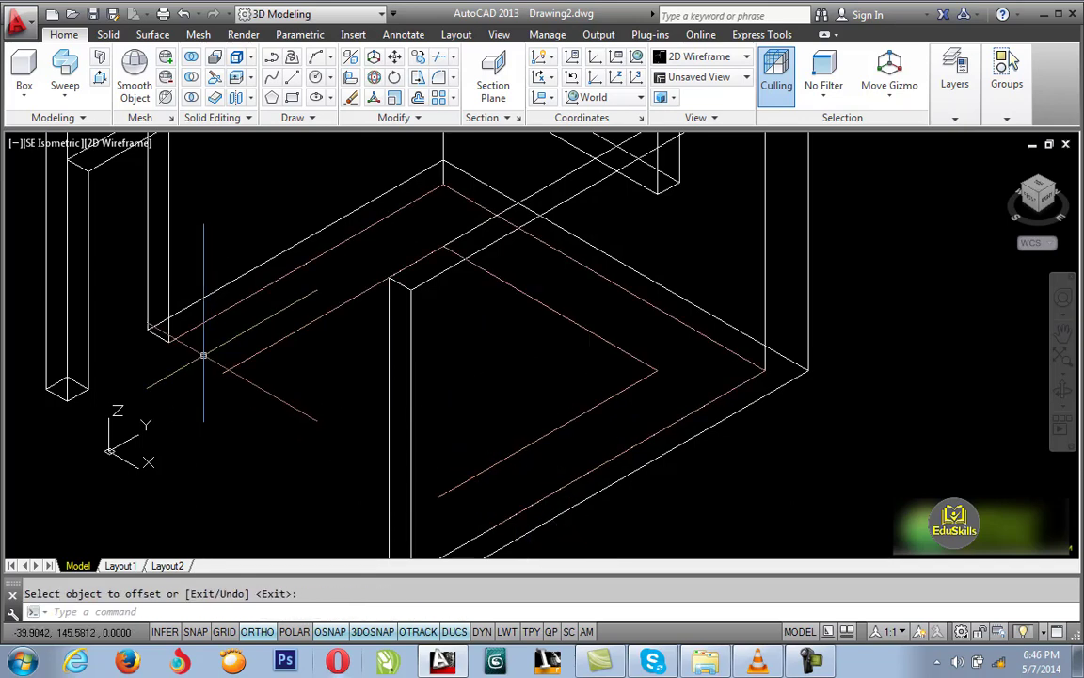
# Draw a polyline capping the counter's left end between the outer and inner polylines.
pyautogui.write('pl')
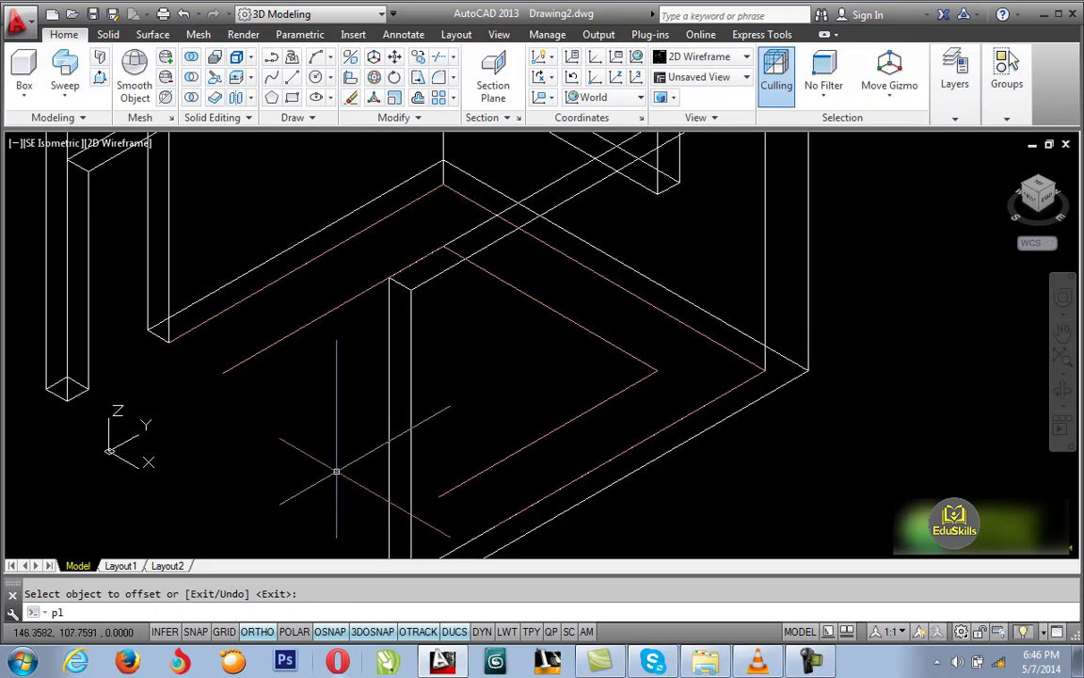
pyautogui.press('Return')
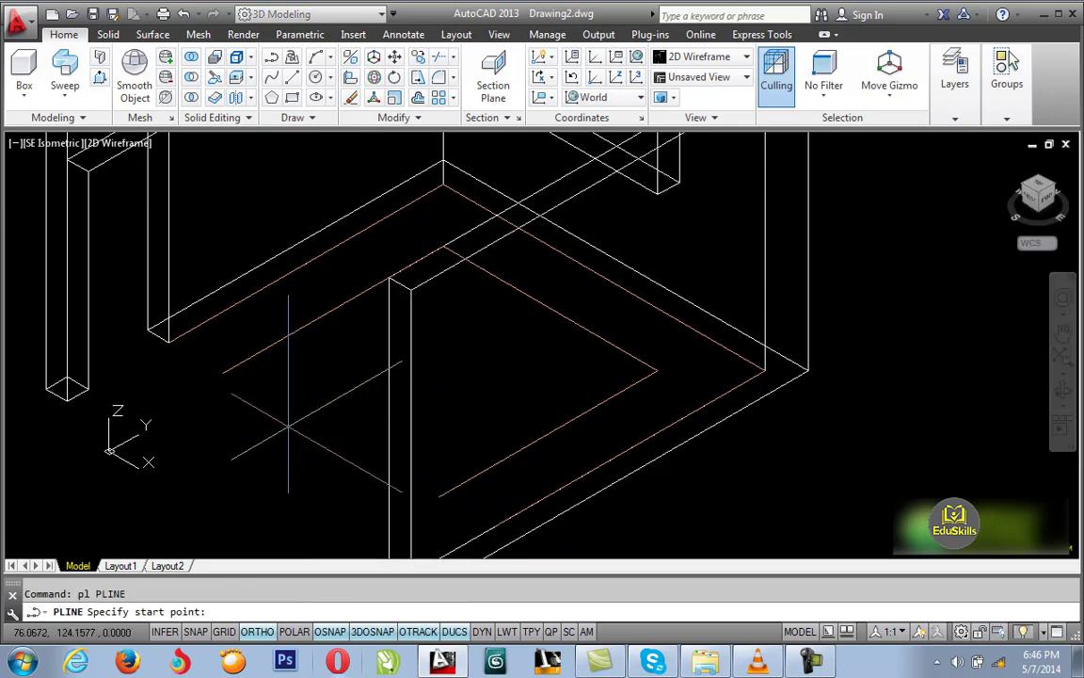
pyautogui.click(223, 372)
pyautogui.click(169, 342)
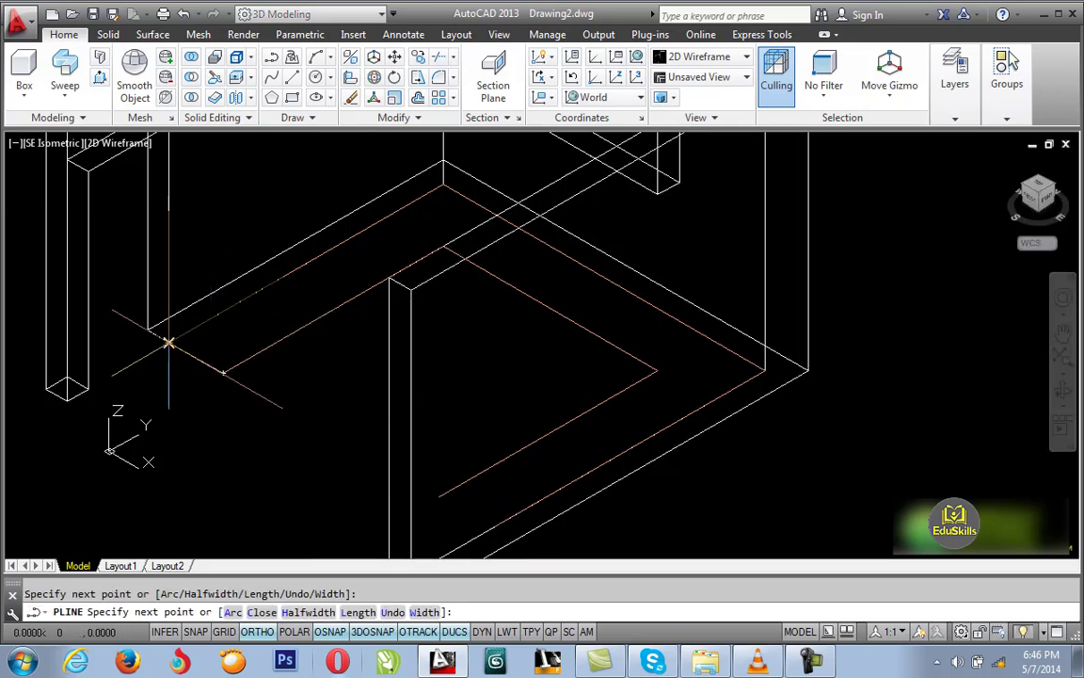
pyautogui.press('Return')
pyautogui.press('Return')
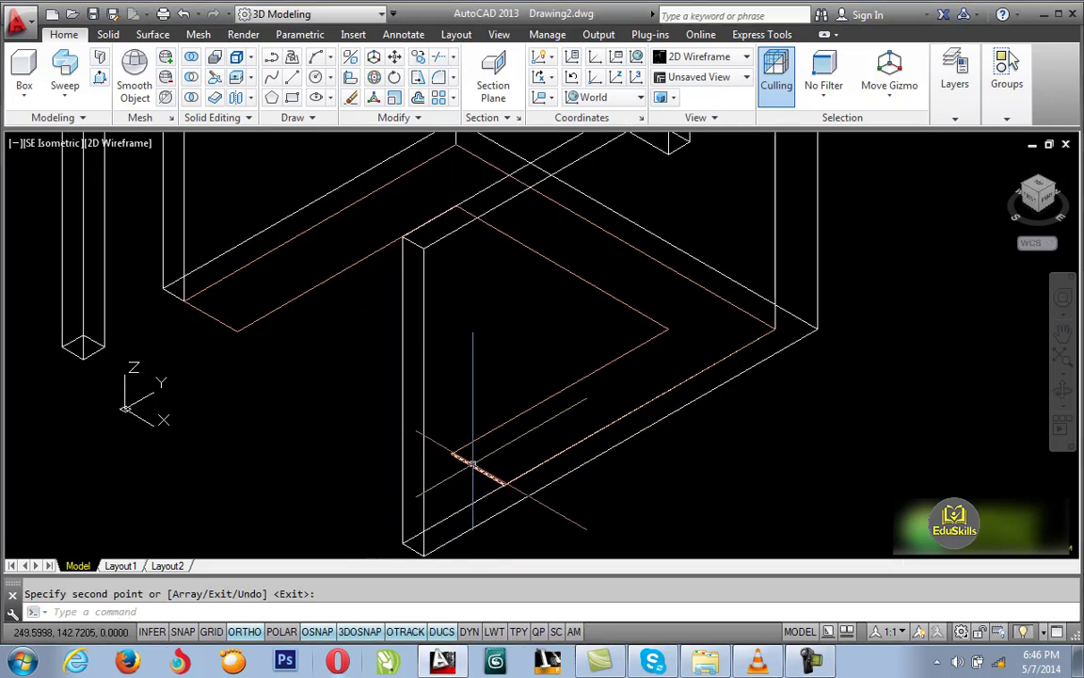
pyautogui.moveTo(461, 452); pyautogui.dragTo(460, 486, button='middle')
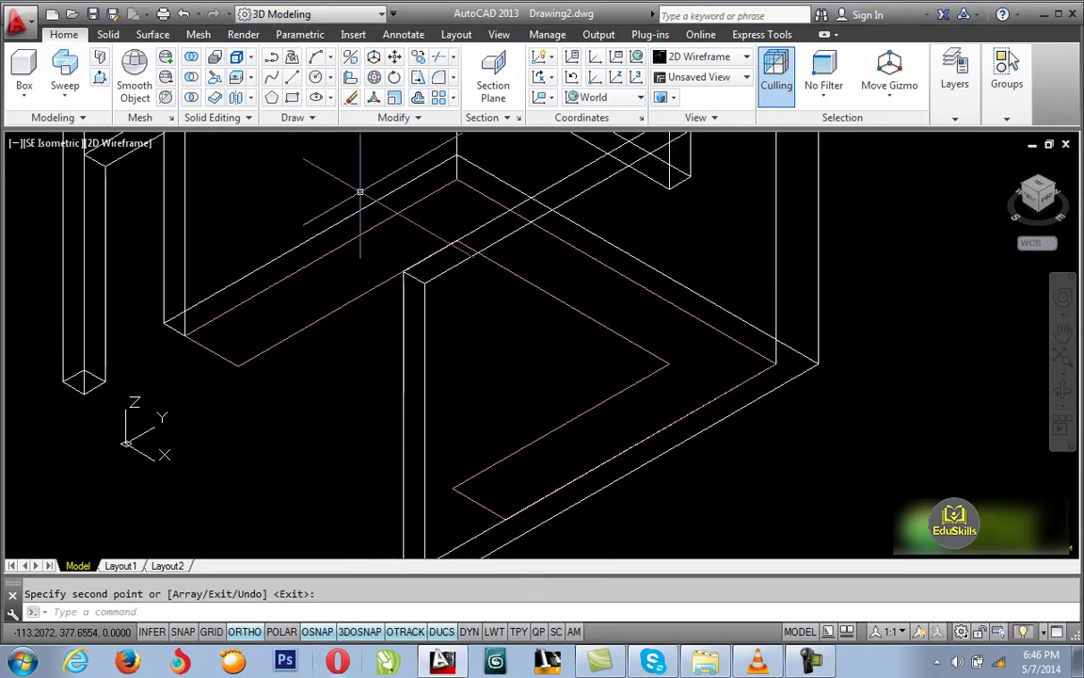
# Join the five counter outline pieces into one closed polyline with Join.
pyautogui.click(420, 119)
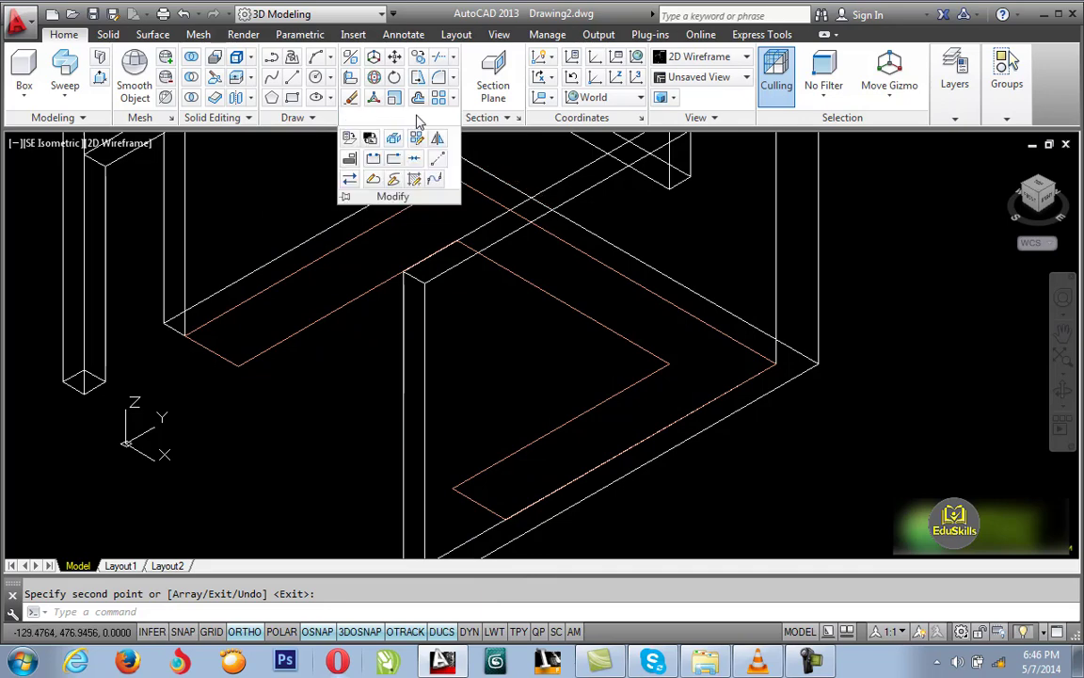
pyautogui.click(420, 162)
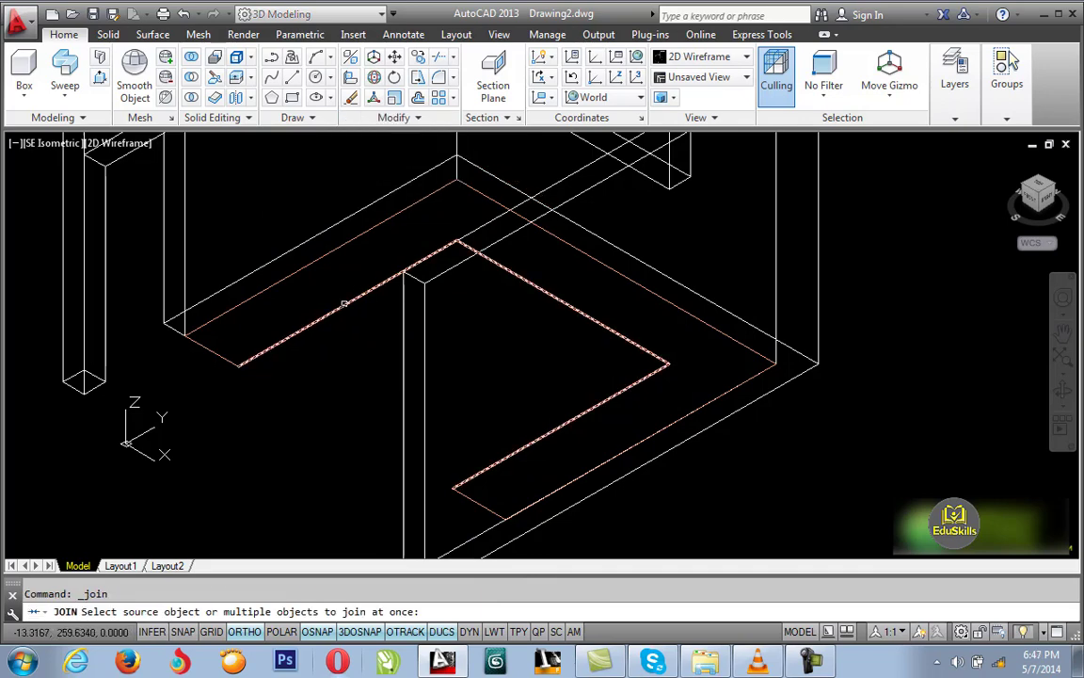
pyautogui.click(306, 275)
pyautogui.click(296, 272)
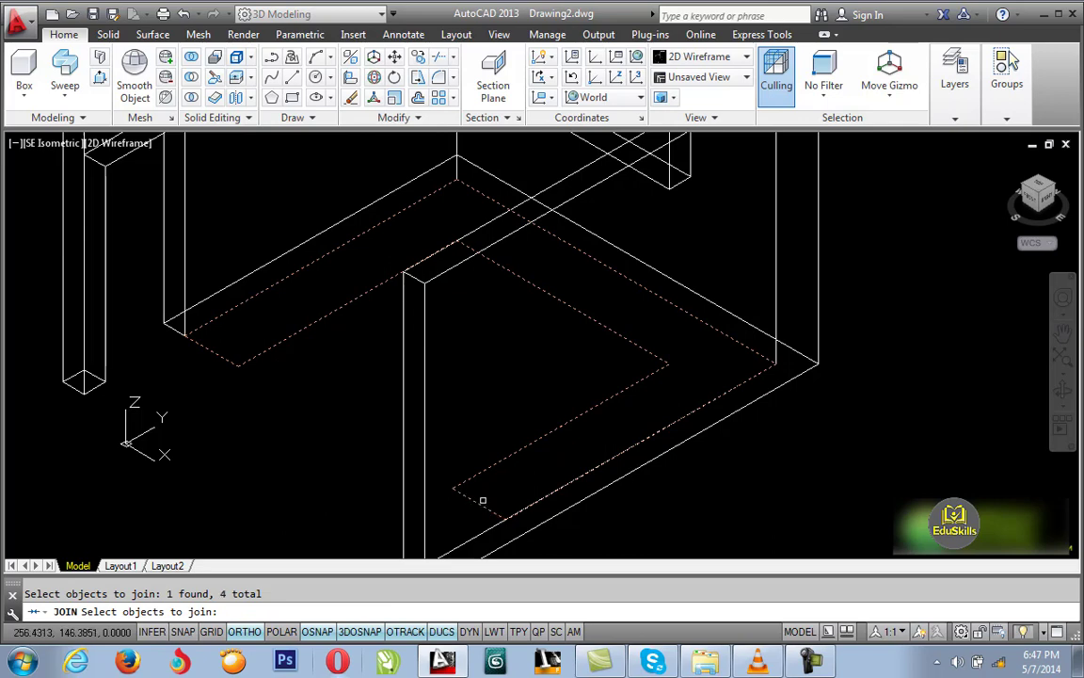
pyautogui.press('Return')
pyautogui.write('m')
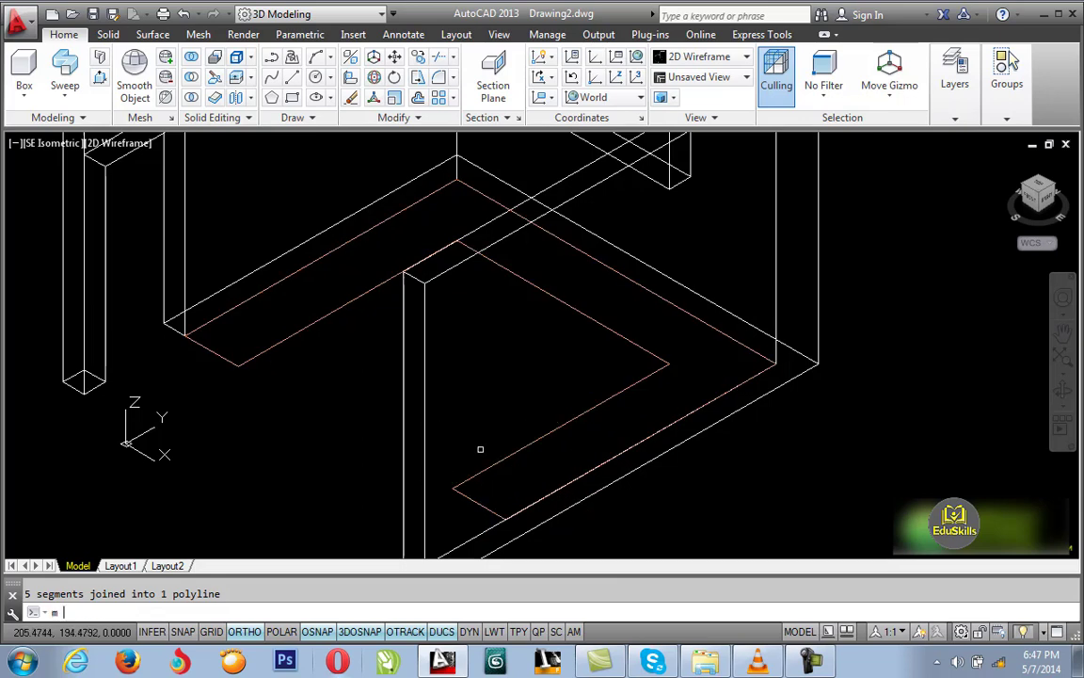
pyautogui.press('Return')
# Move the counter outline 10 units up along Z.
pyautogui.click(491, 466)
pyautogui.press('Return')
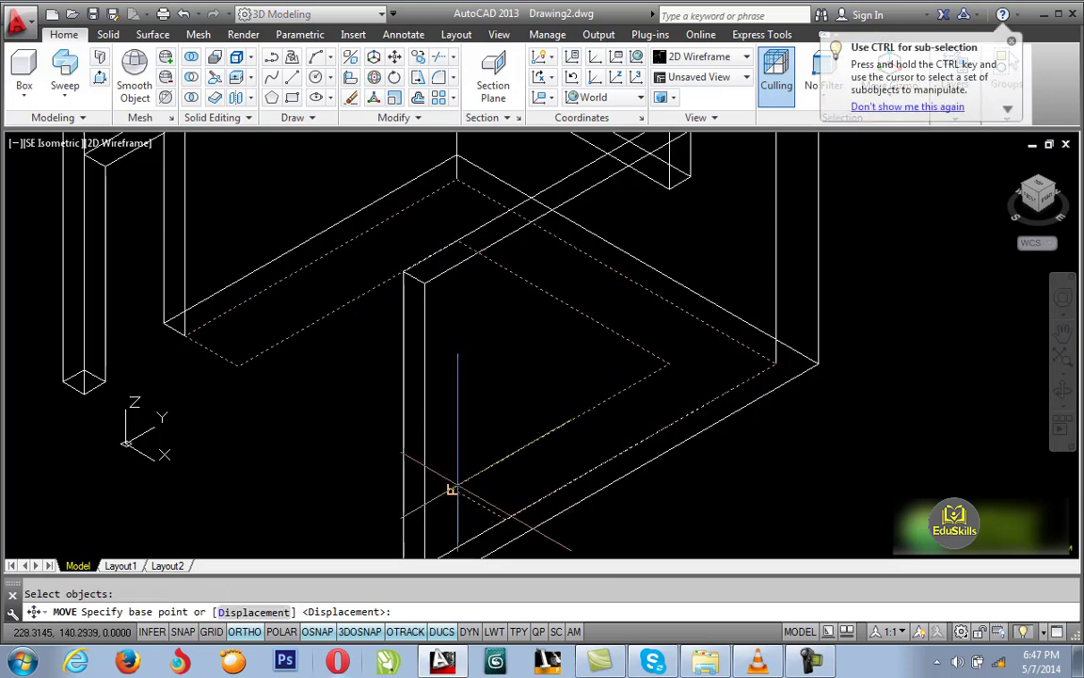
pyautogui.click(452, 489)
pyautogui.write('10')
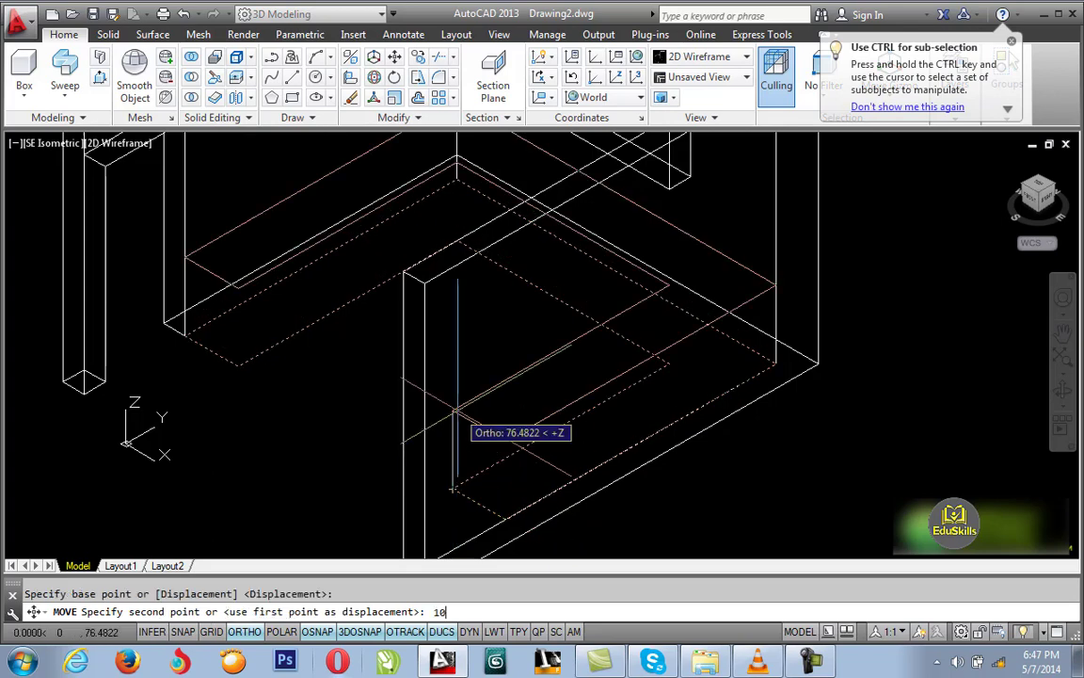
pyautogui.press('Return')
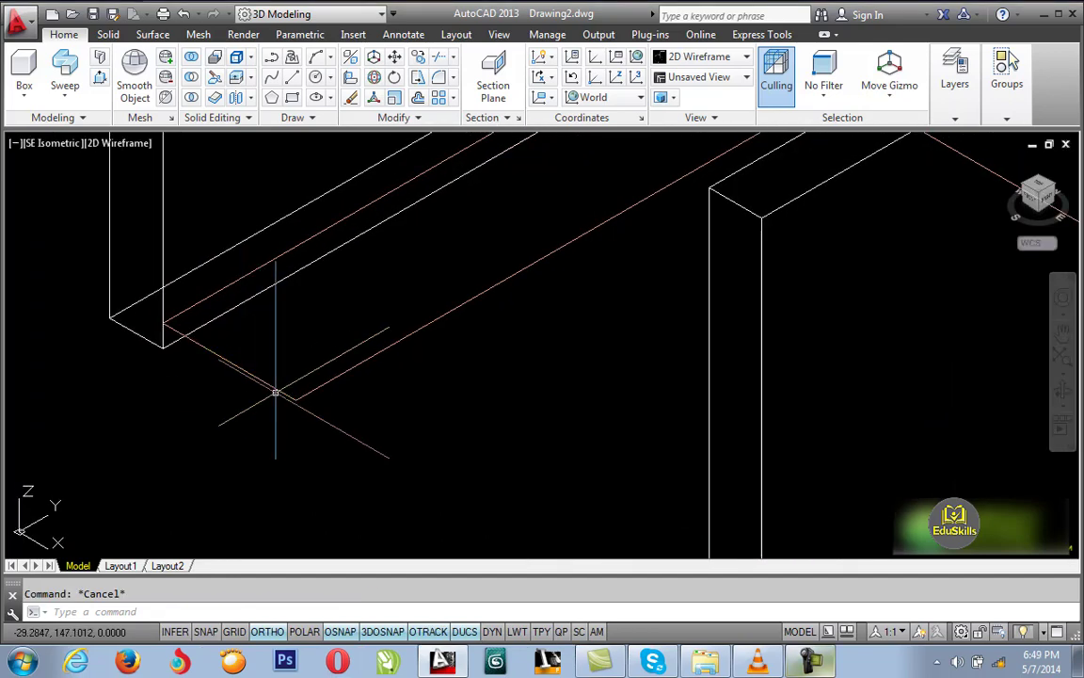
# Extrude the counter outline 67.5 units into a solid L-shaped counter.
pyautogui.moveTo(293, 412); pyautogui.dragTo(286, 444, button='middle')
pyautogui.scroll(-2, 286, 444)
pyautogui.write('ext')
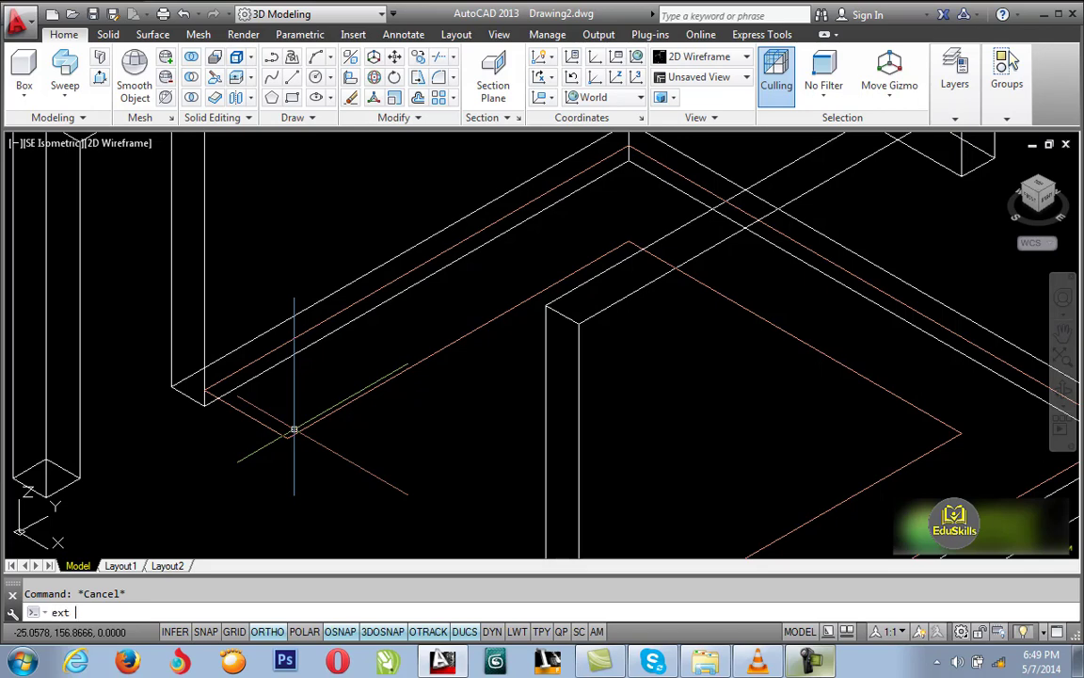
pyautogui.press('Return')
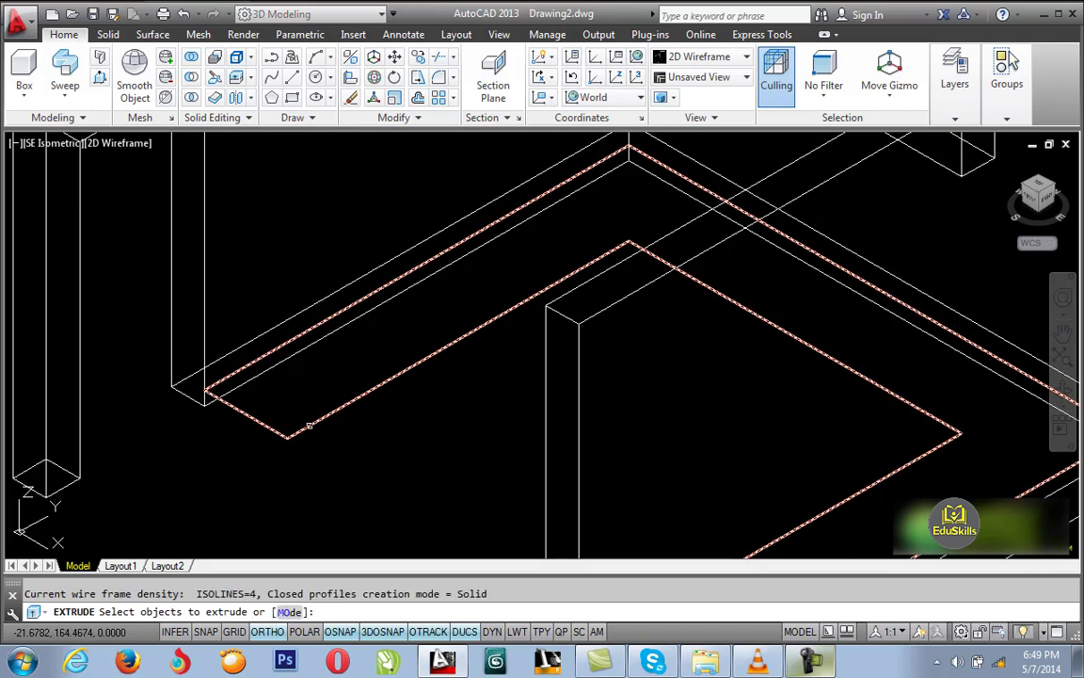
pyautogui.click(309, 419)
pyautogui.press('Return')
pyautogui.write('67.5')
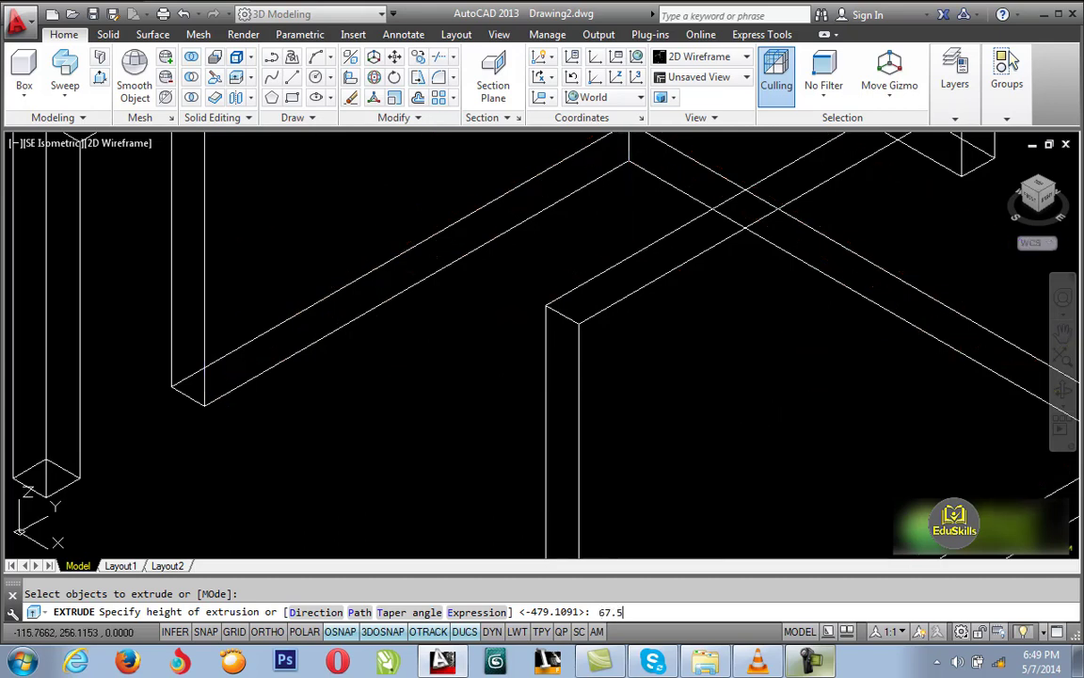
pyautogui.press('Return')
pyautogui.scroll(-2, 318, 292)
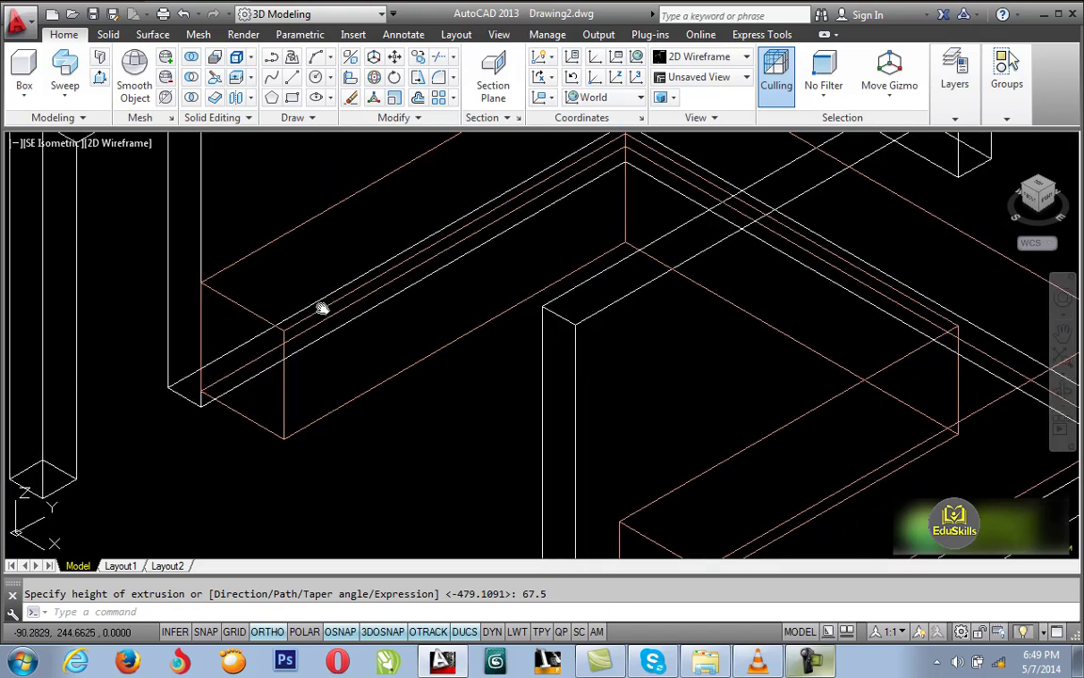
pyautogui.scroll(-1, 322, 301)
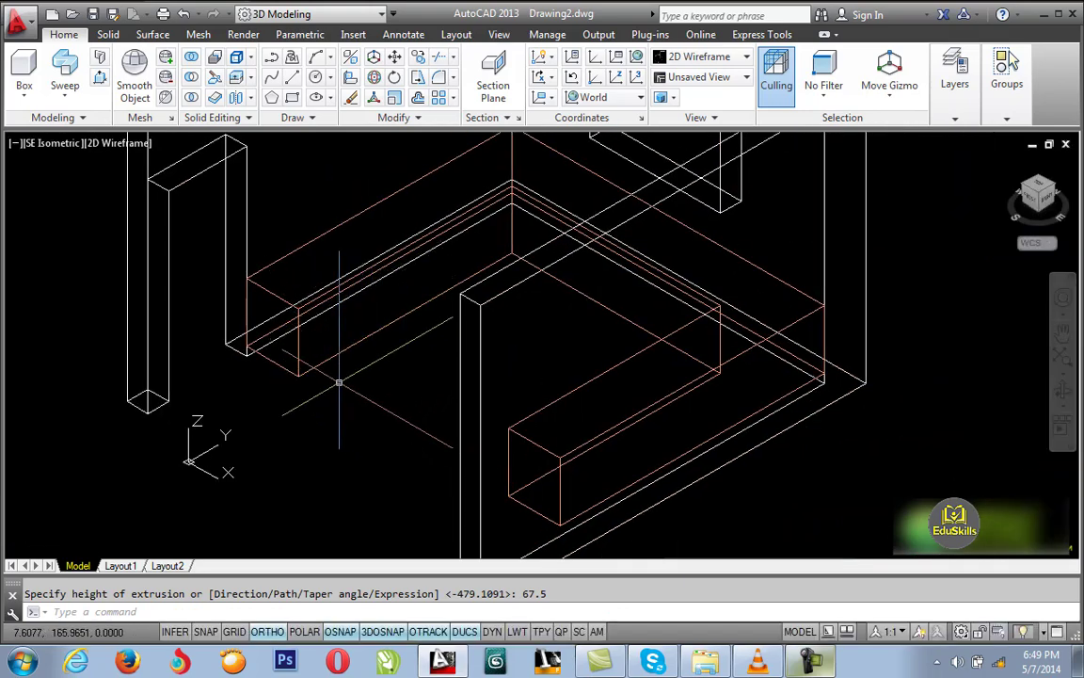
# Trace a polyline snapping to each corner of the L-shaped counter box.
pyautogui.click(271, 62)
pyautogui.scroll(2, 224, 426)
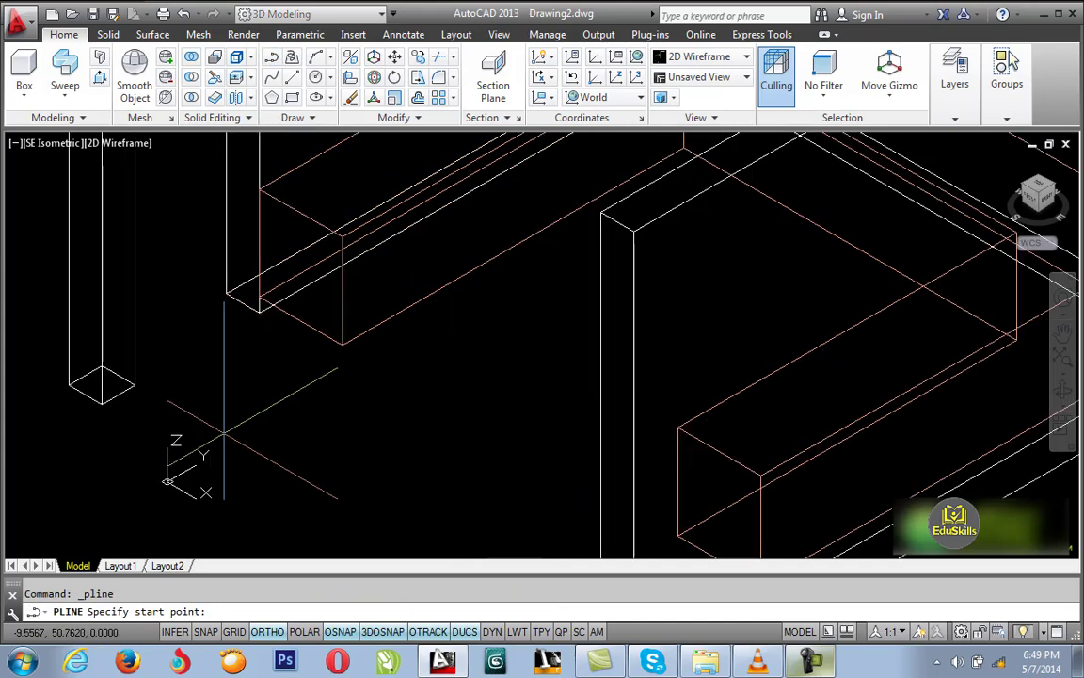
pyautogui.click(257, 299)
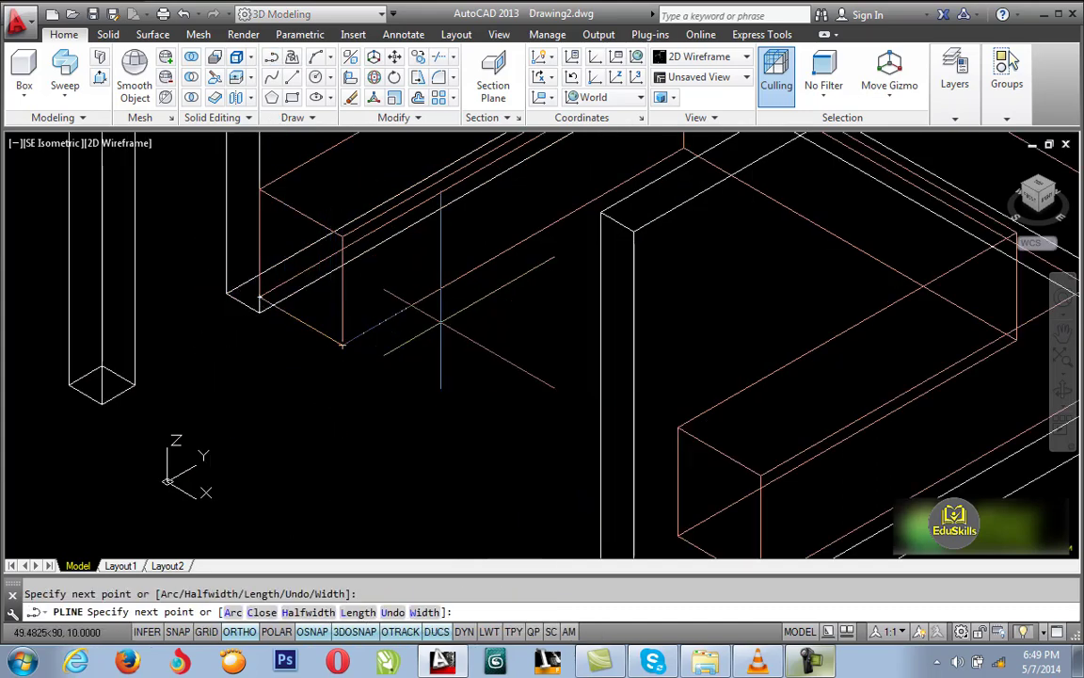
pyautogui.scroll(3, 188, 306)
pyautogui.moveTo(216, 545); pyautogui.dragTo(150, 404, button='middle')
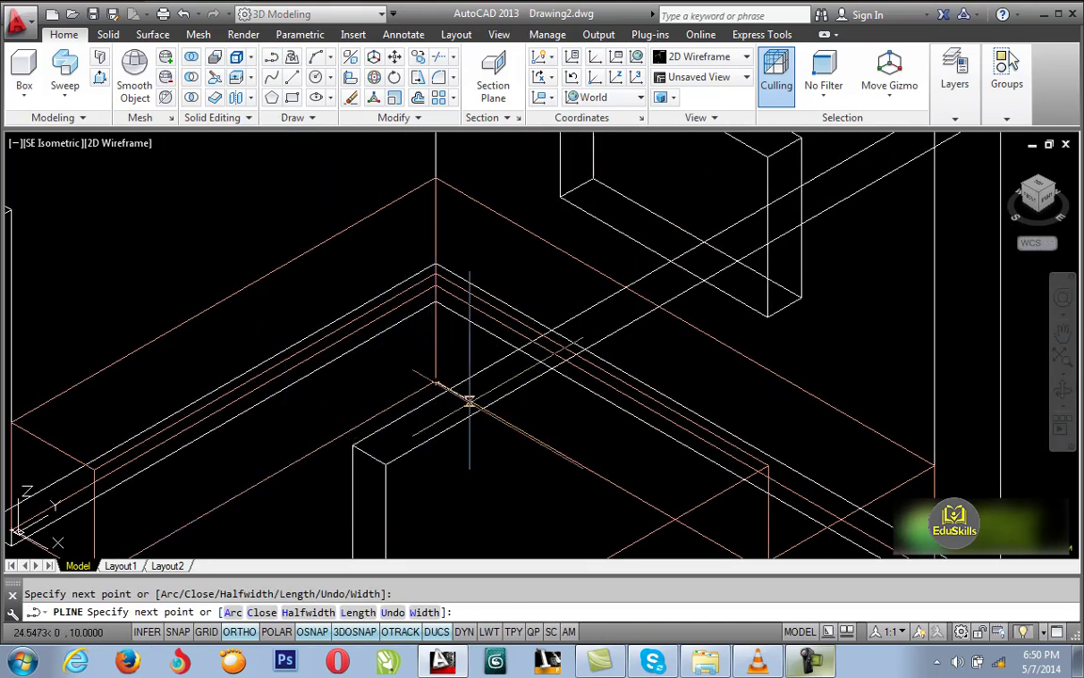
pyautogui.moveTo(541, 304); pyautogui.dragTo(537, 281, button='middle')
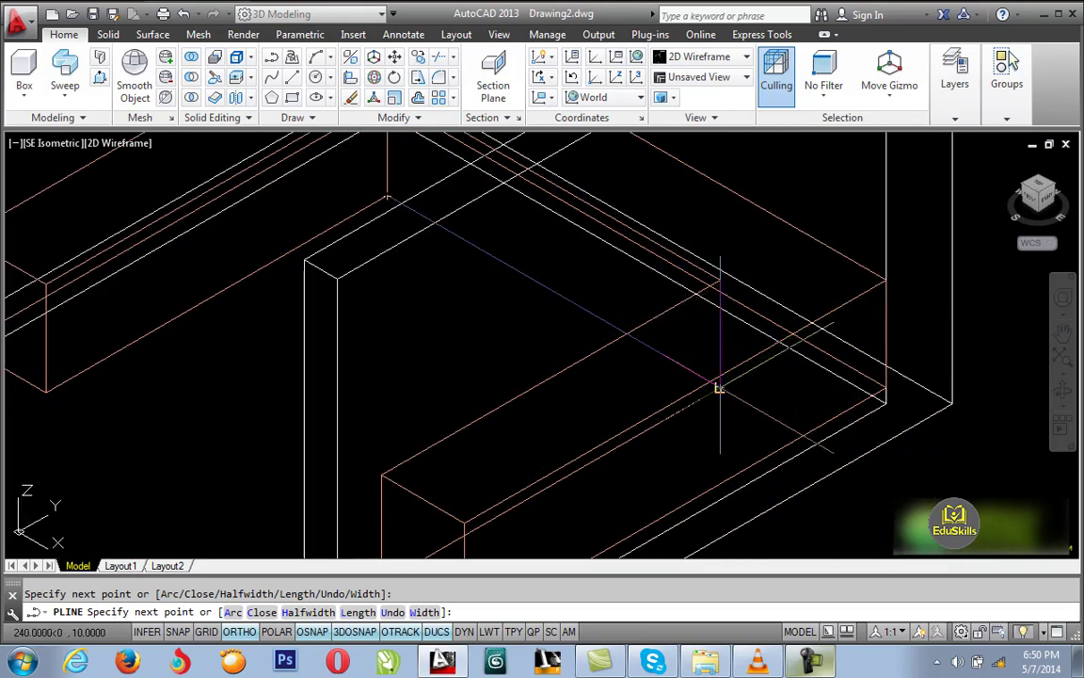
pyautogui.moveTo(484, 496); pyautogui.dragTo(535, 402, button='middle')
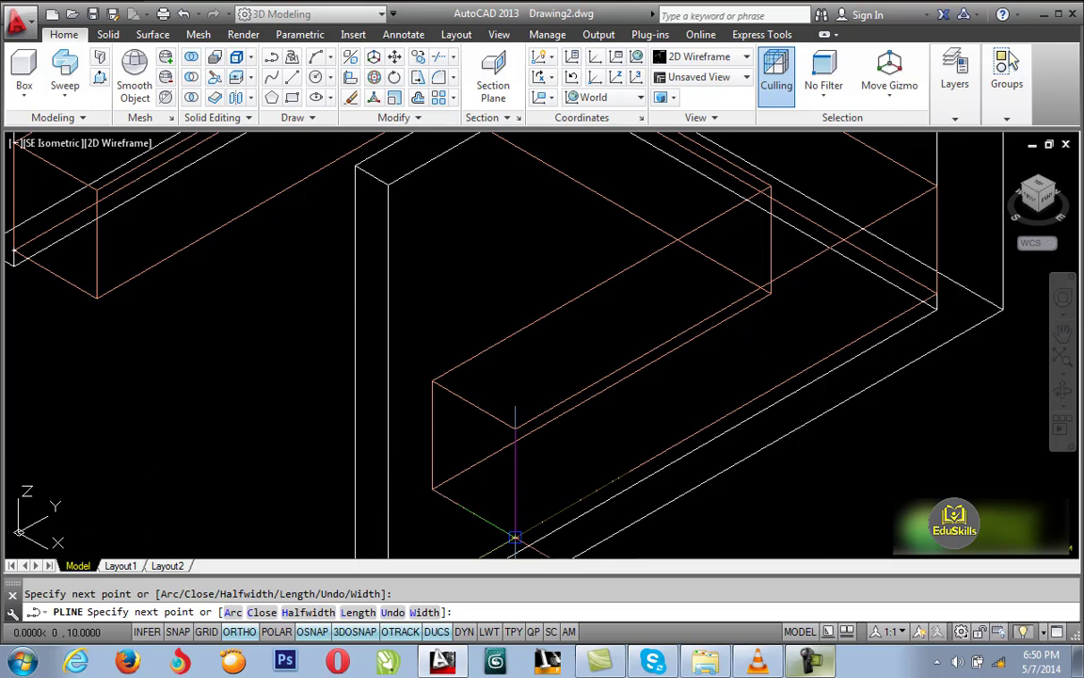
pyautogui.press('Return')
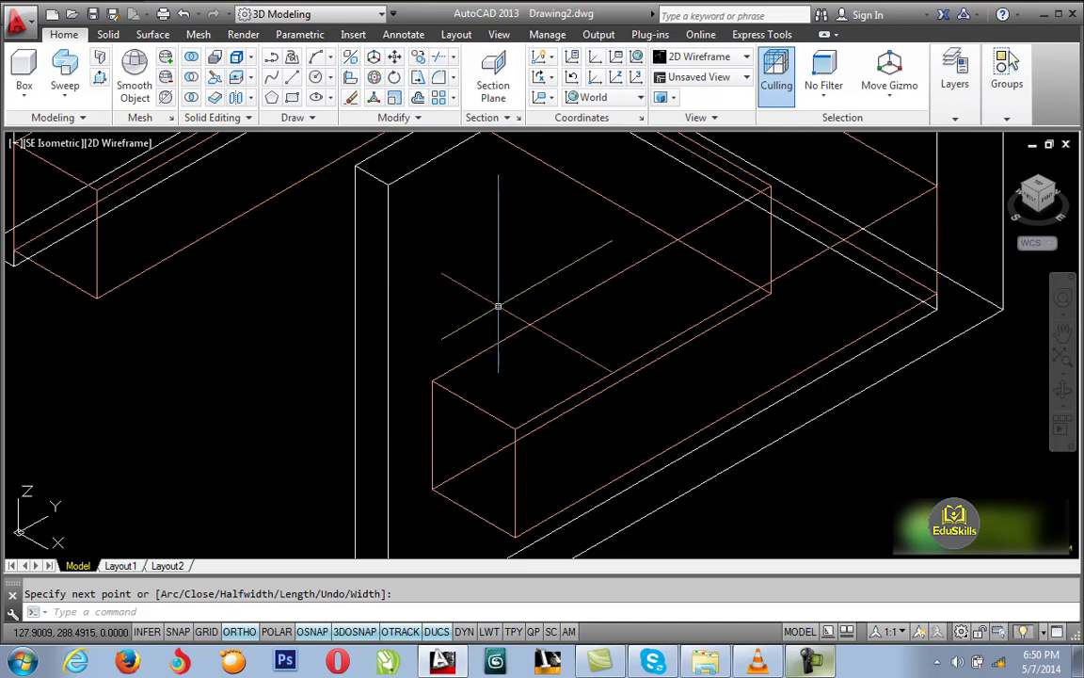
pyautogui.moveTo(170, 264); pyautogui.dragTo(205, 294, button='middle')
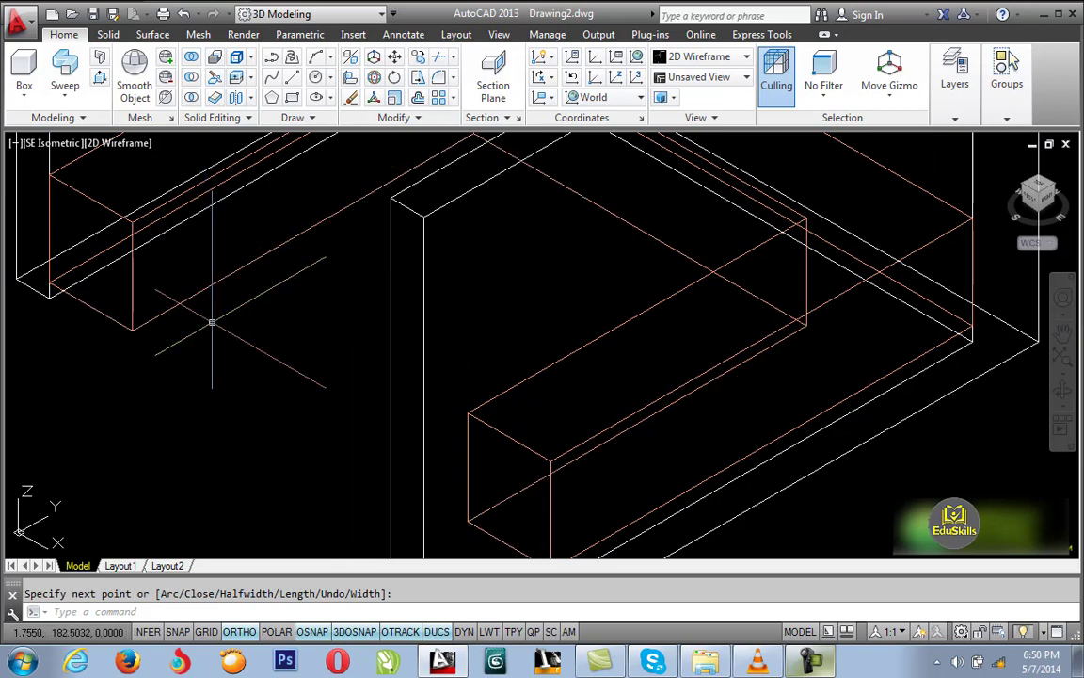
# Offset the counter outline 5 units outward.
pyautogui.write('o')
pyautogui.press('Return')
pyautogui.write('5')
pyautogui.press('Return')
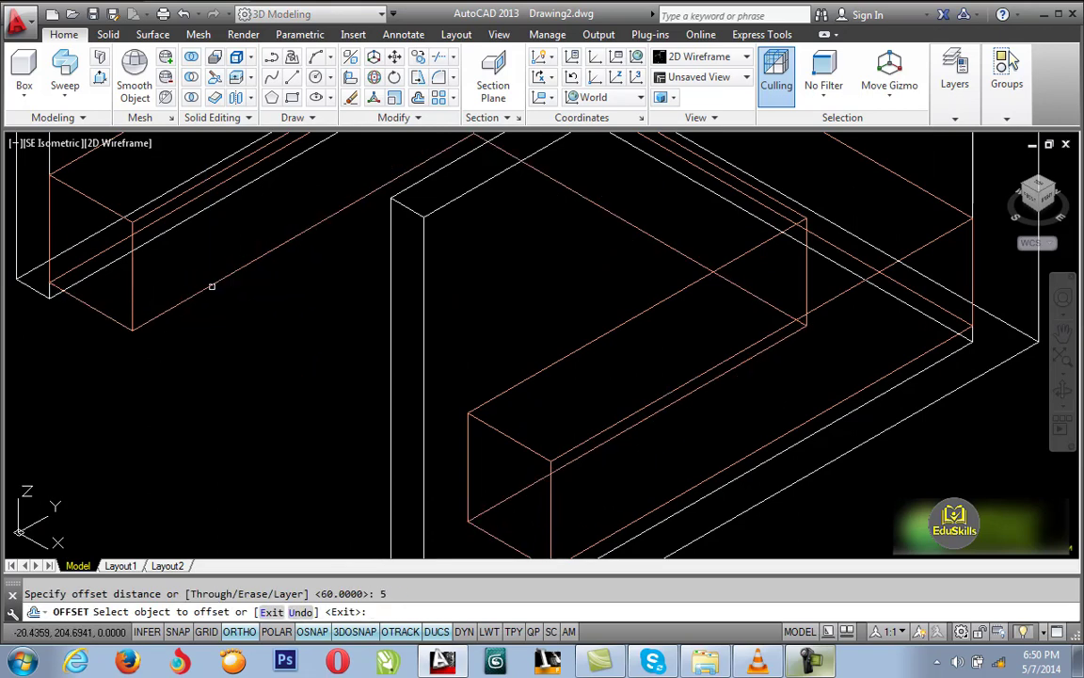
pyautogui.click(210, 286)
pyautogui.click(185, 275)
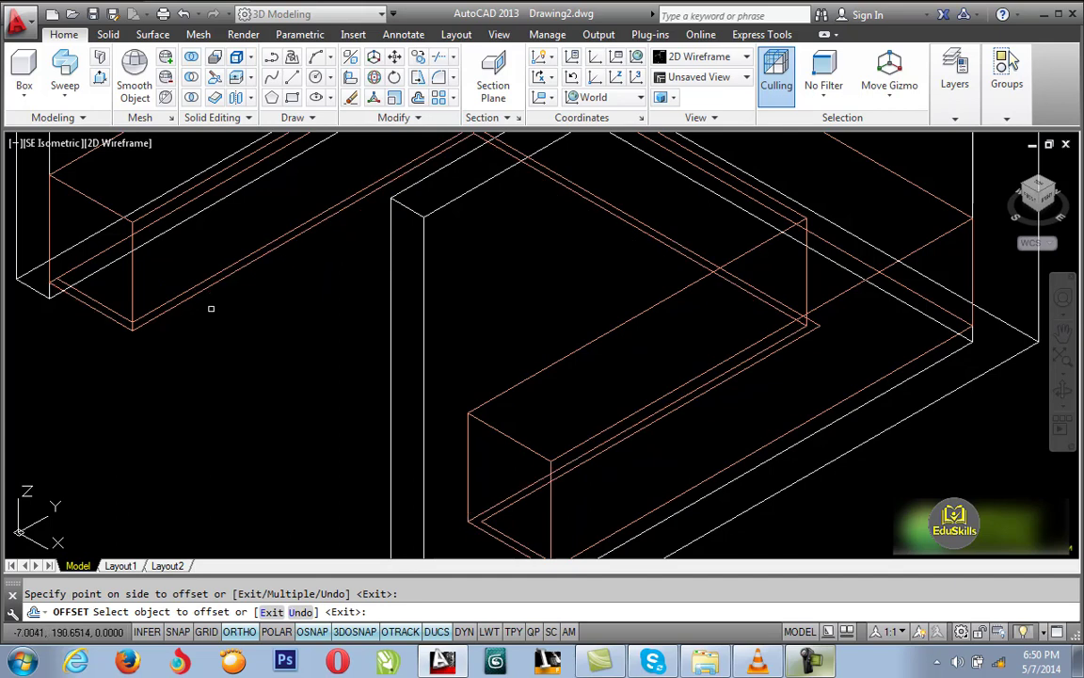
pyautogui.press('Return')
# Delete the leftover duplicate outline polyline.
pyautogui.click(205, 288)
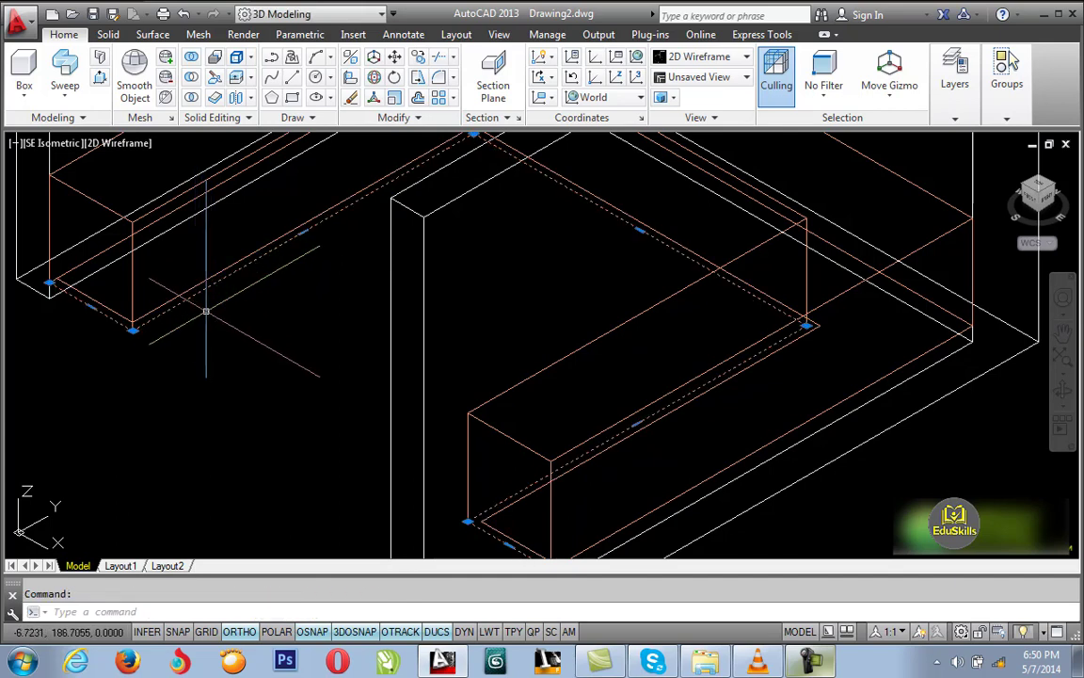
pyautogui.press('Delete')
pyautogui.moveTo(205, 311)
pyautogui.mouseDown(button='middle')
pyautogui.moveTo(243, 341)
pyautogui.moveTo(331, 373)
pyautogui.mouseUp(button='middle')
pyautogui.write('PR')
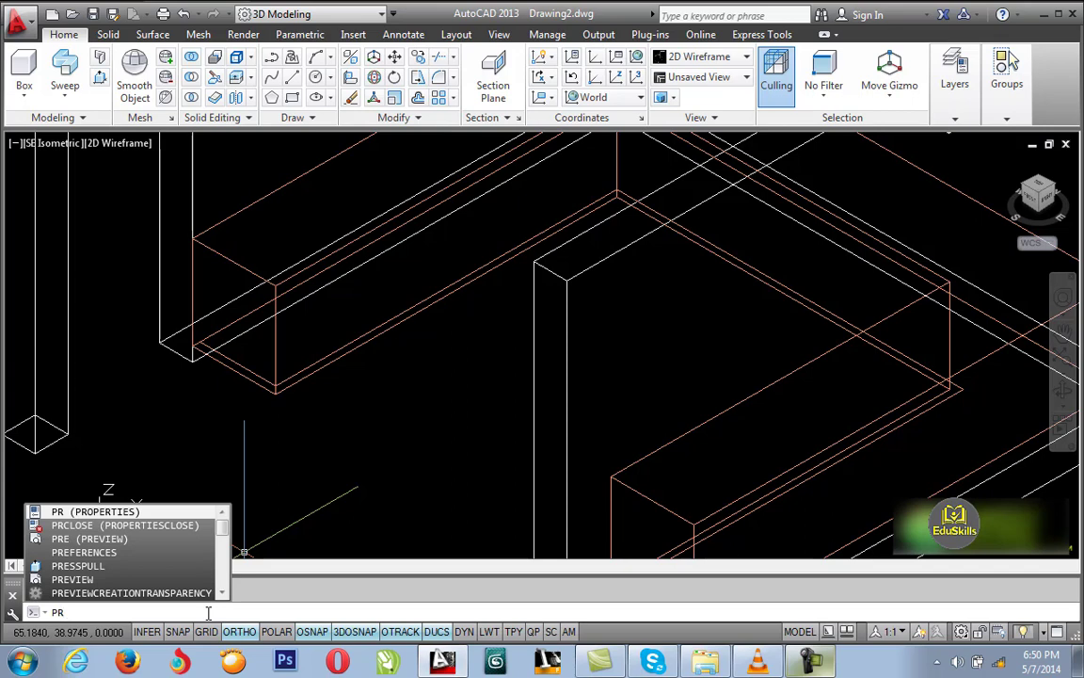
# Set the counter-top outline polyline's Thickness to -10 in Properties.
pyautogui.press('Return')
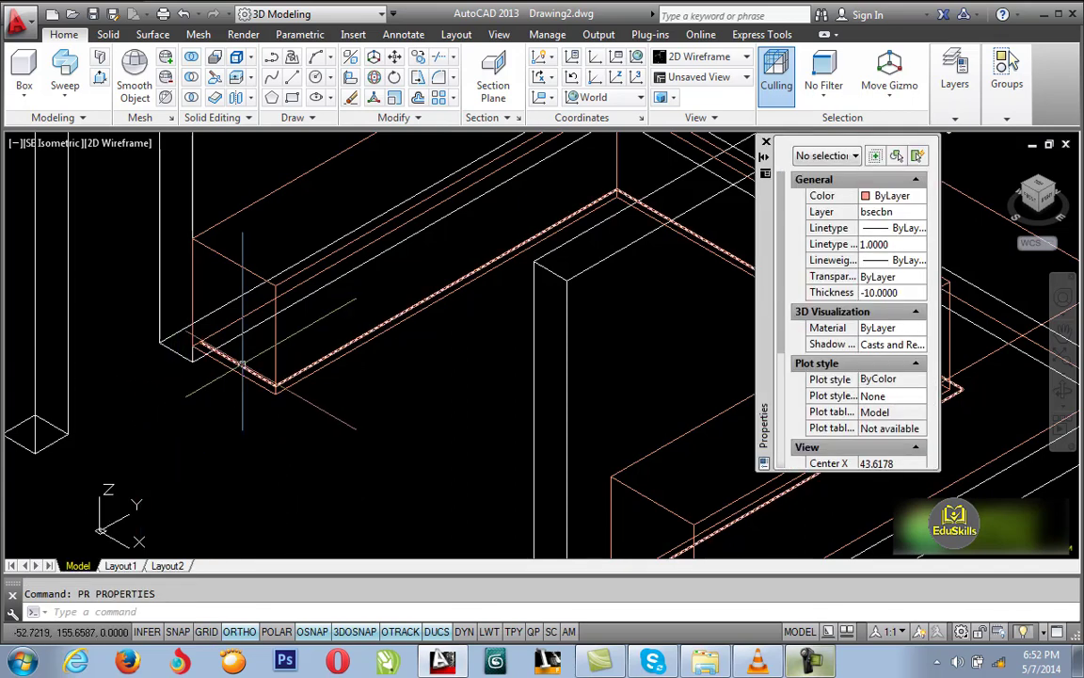
pyautogui.click(243, 365)
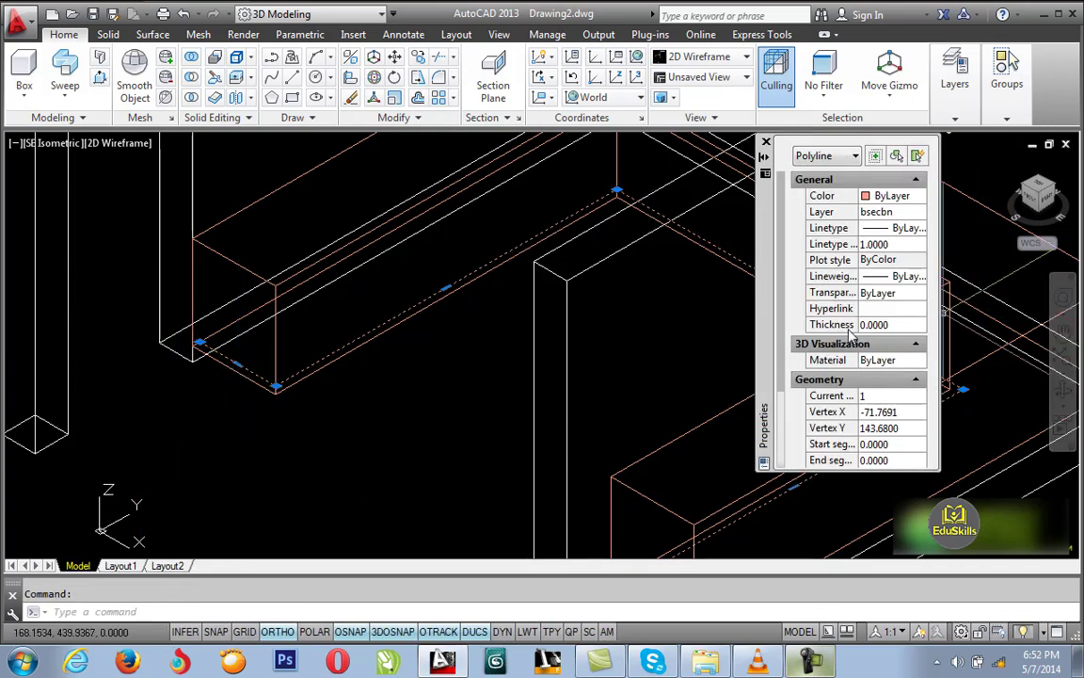
pyautogui.click(887, 325)
pyautogui.write('-10.0000')
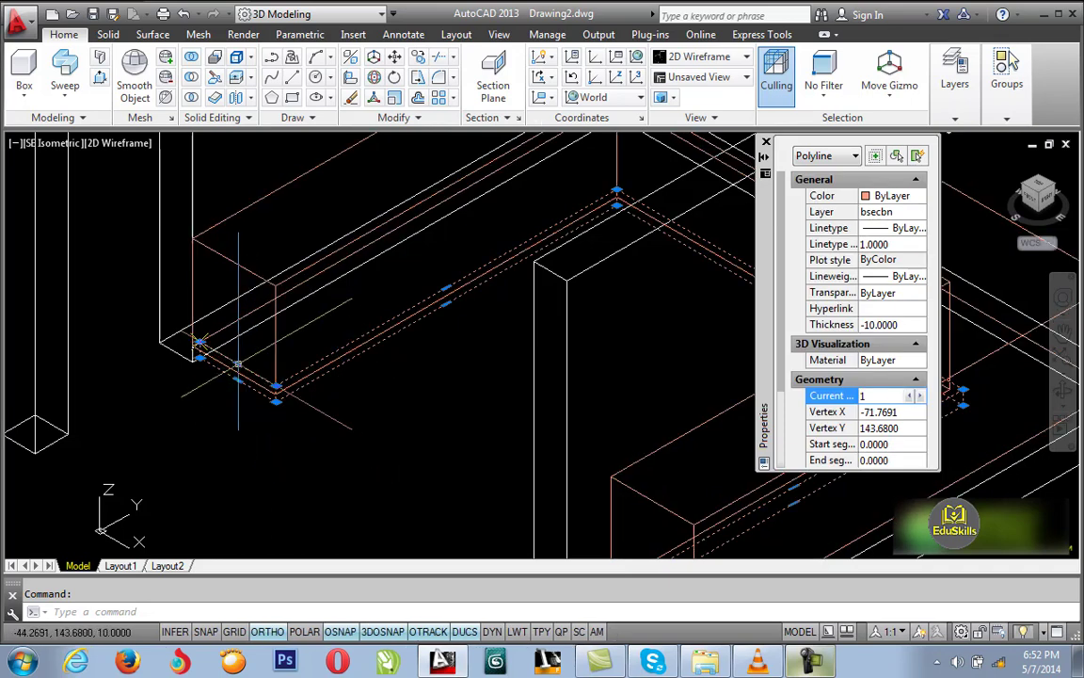
pyautogui.click(767, 143)
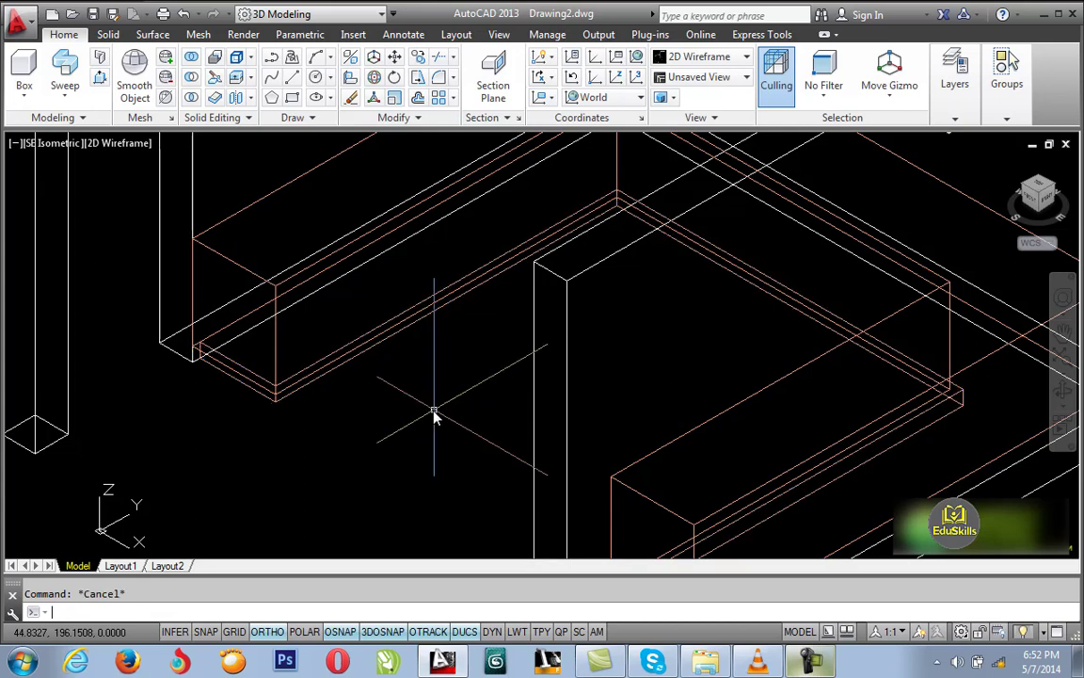
pyautogui.scroll(2, 163, 357)
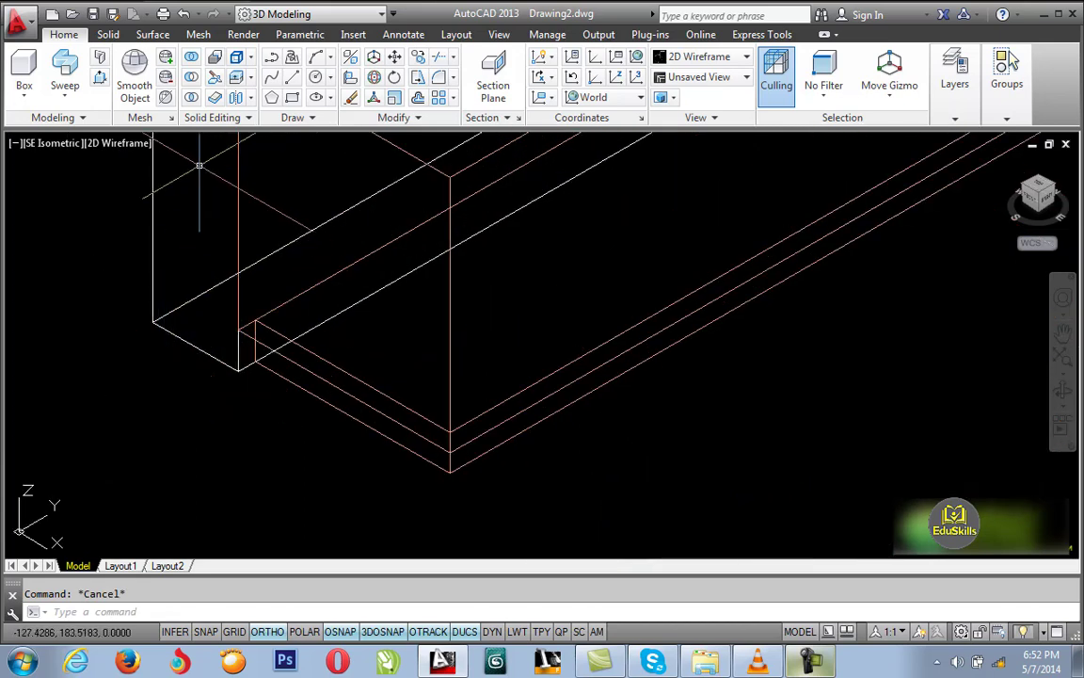
pyautogui.click(124, 143)
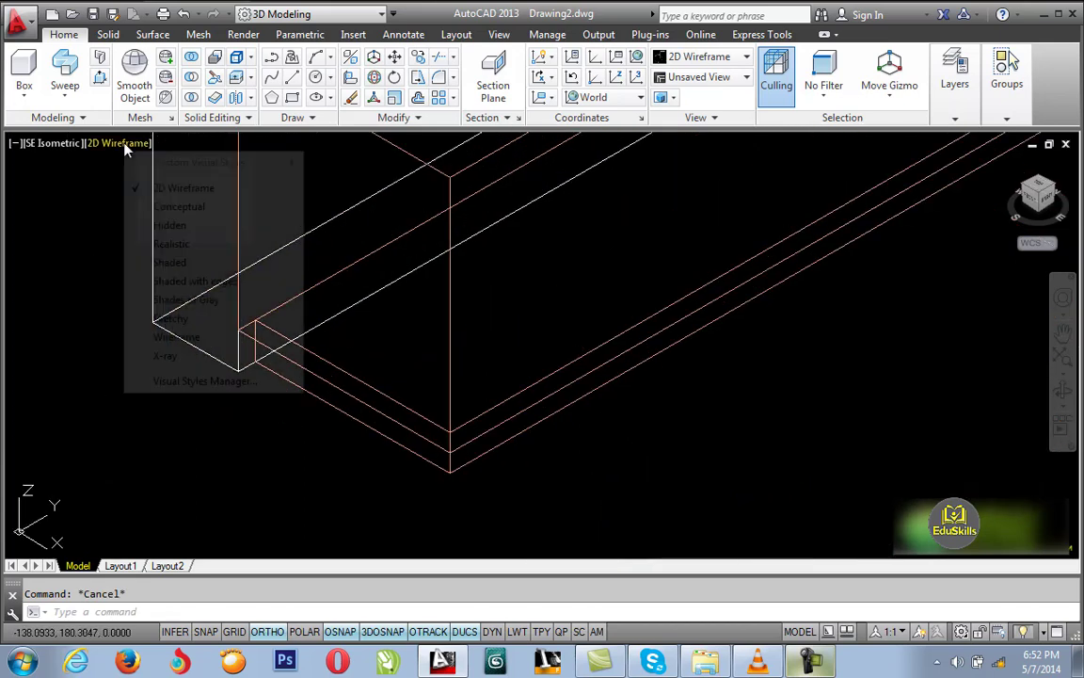
pyautogui.click(171, 226)
pyautogui.scroll(3, 242, 436)
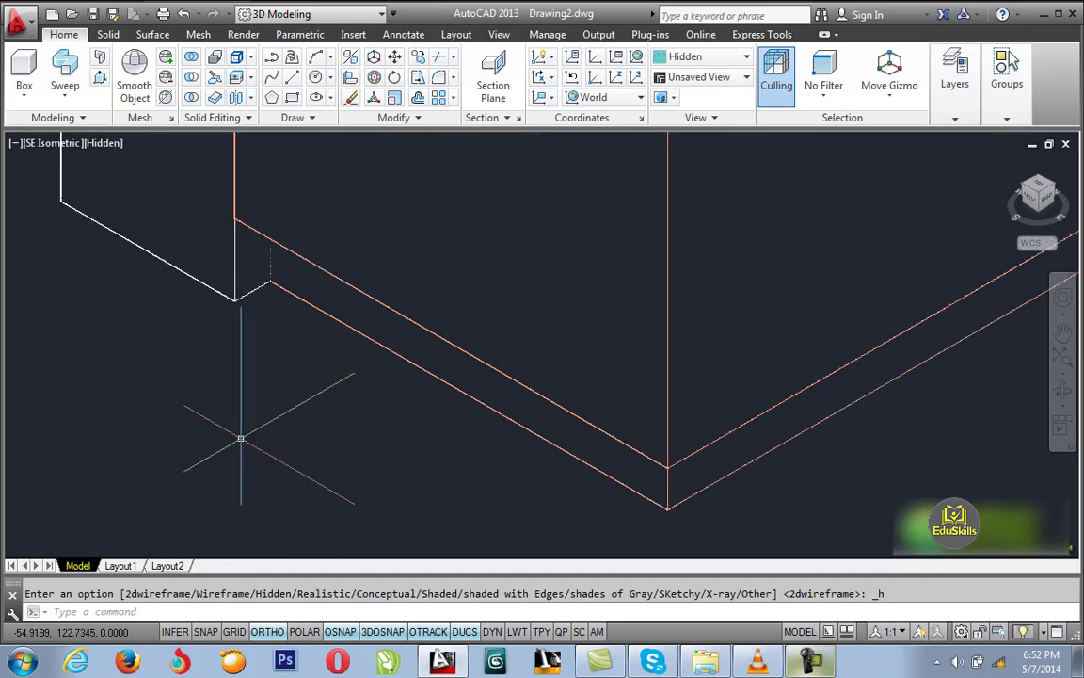
pyautogui.scroll(3, 271, 299)
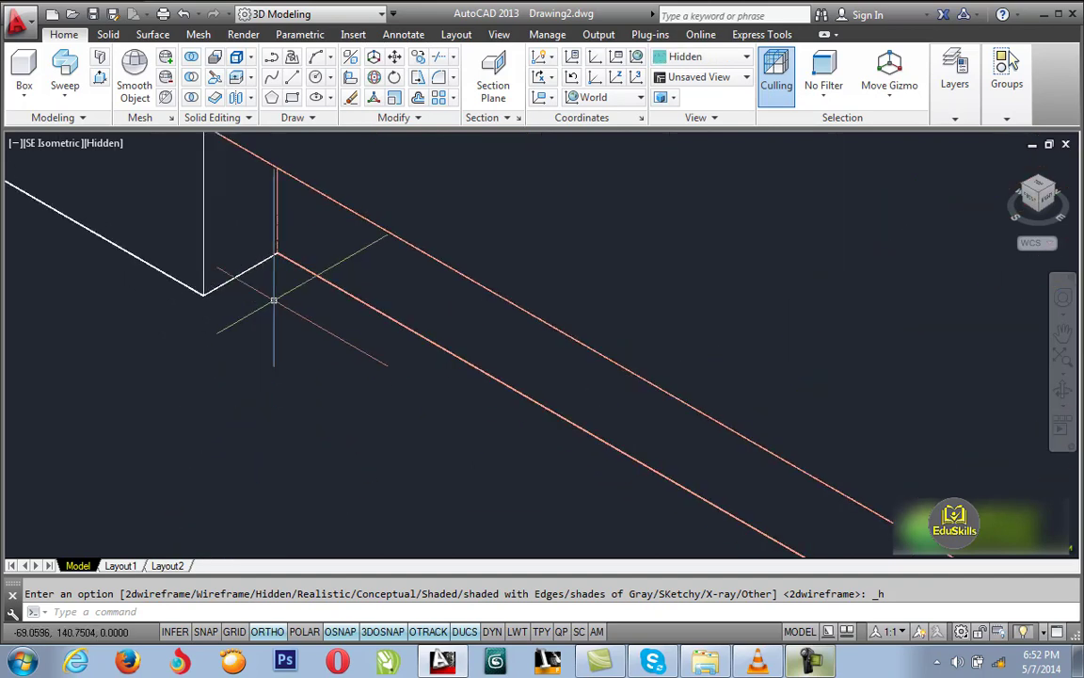
pyautogui.scroll(-2, 298, 282)
pyautogui.scroll(-2, 296, 427)
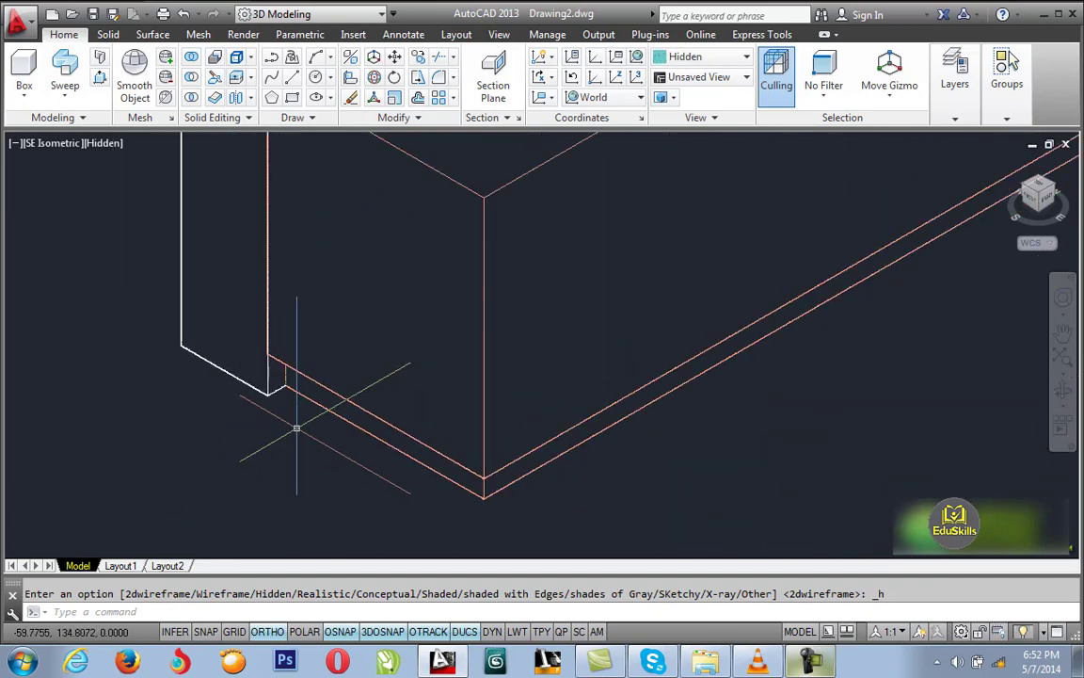
pyautogui.scroll(-2, 293, 440)
pyautogui.scroll(-3, 293, 446)
pyautogui.scroll(1, 285, 443)
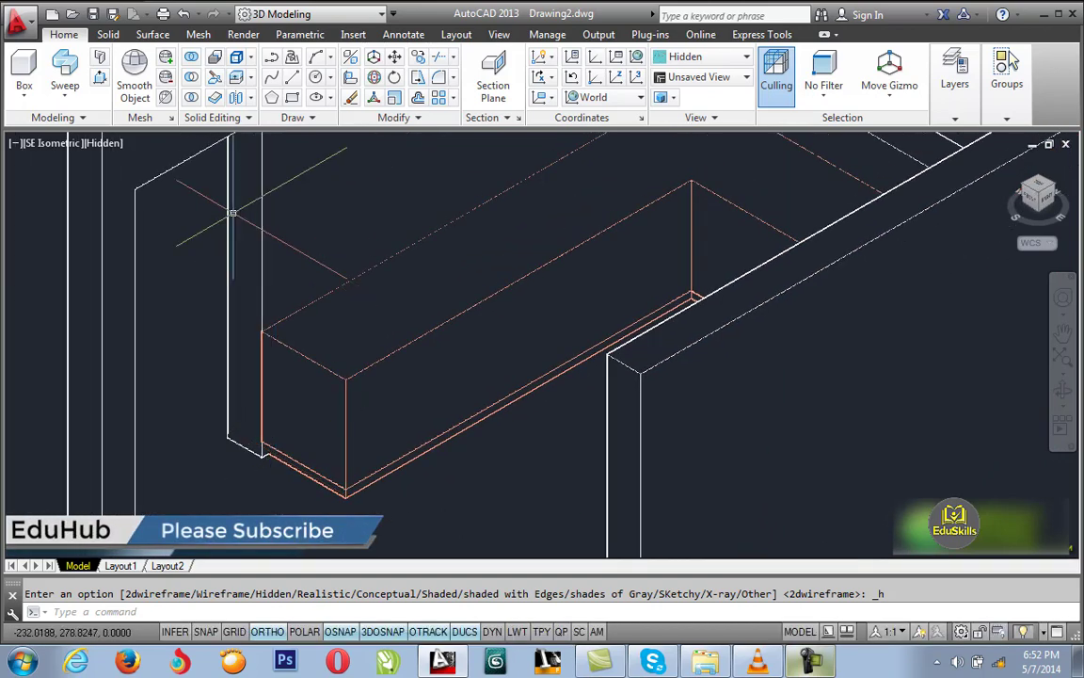
pyautogui.click(117, 144)
pyautogui.click(162, 186)
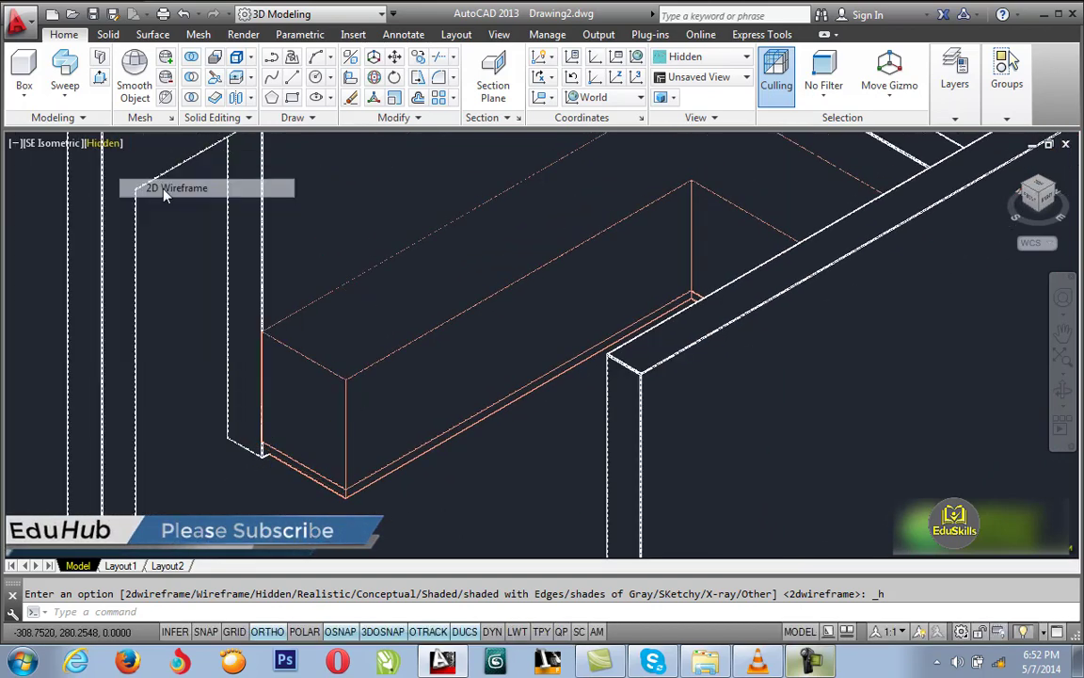
pyautogui.scroll(-1, 376, 511)
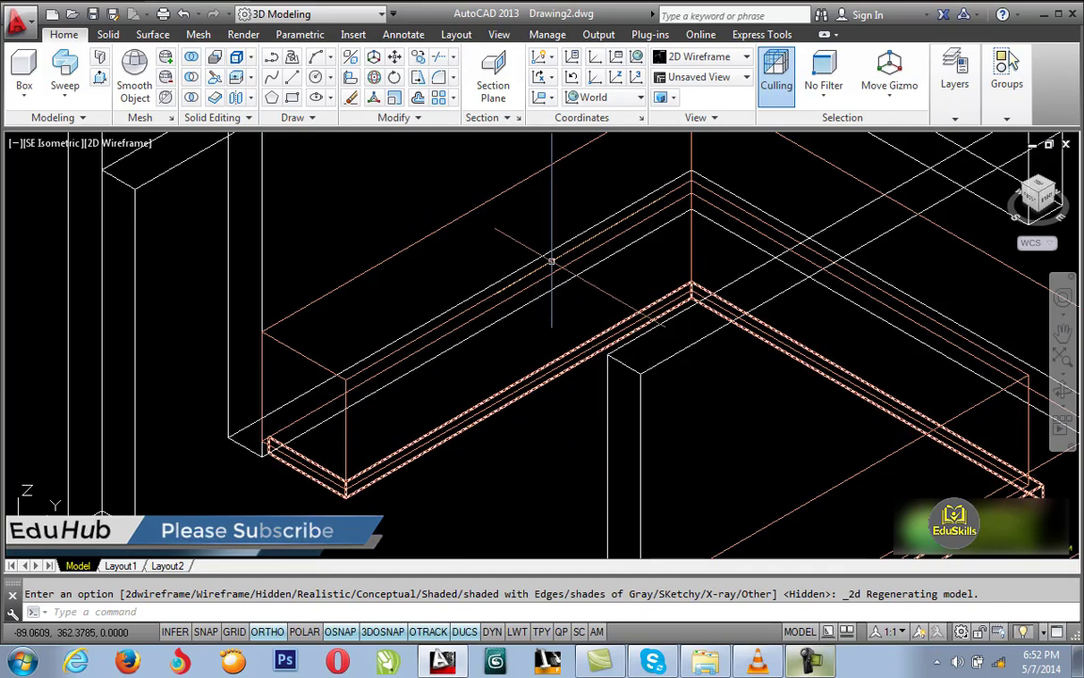
pyautogui.scroll(-1, 537, 271)
pyautogui.scroll(-1, 393, 332)
pyautogui.scroll(1, 394, 331)
pyautogui.scroll(1, 381, 331)
pyautogui.write('l')
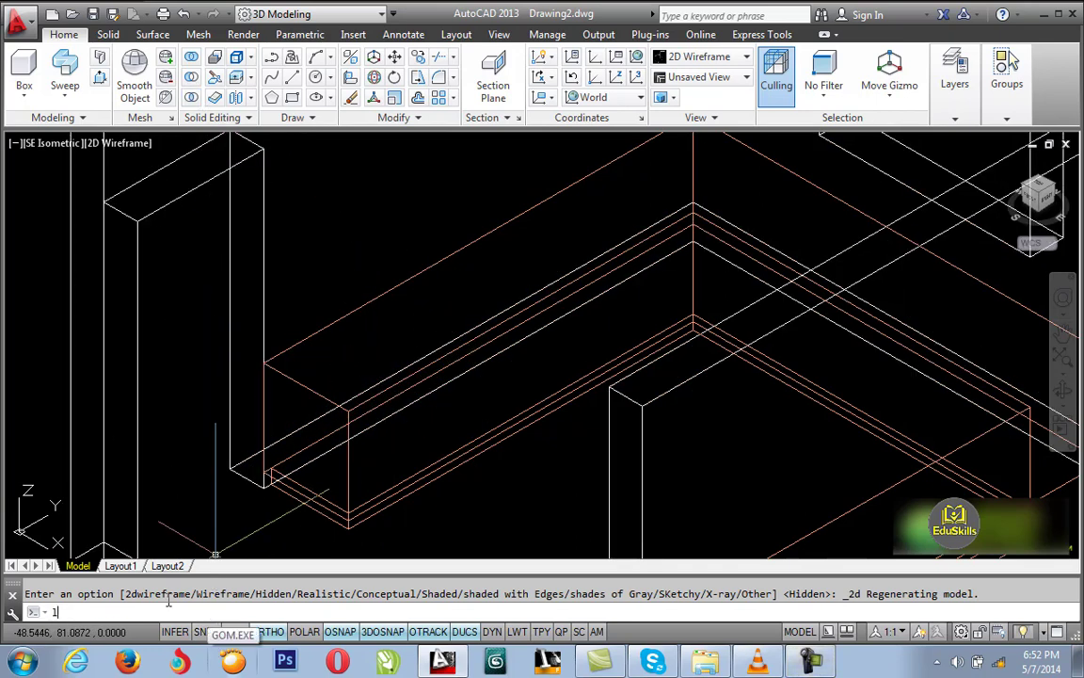
# Create a new layer named slb in the Layer Properties Manager.
pyautogui.write('a')
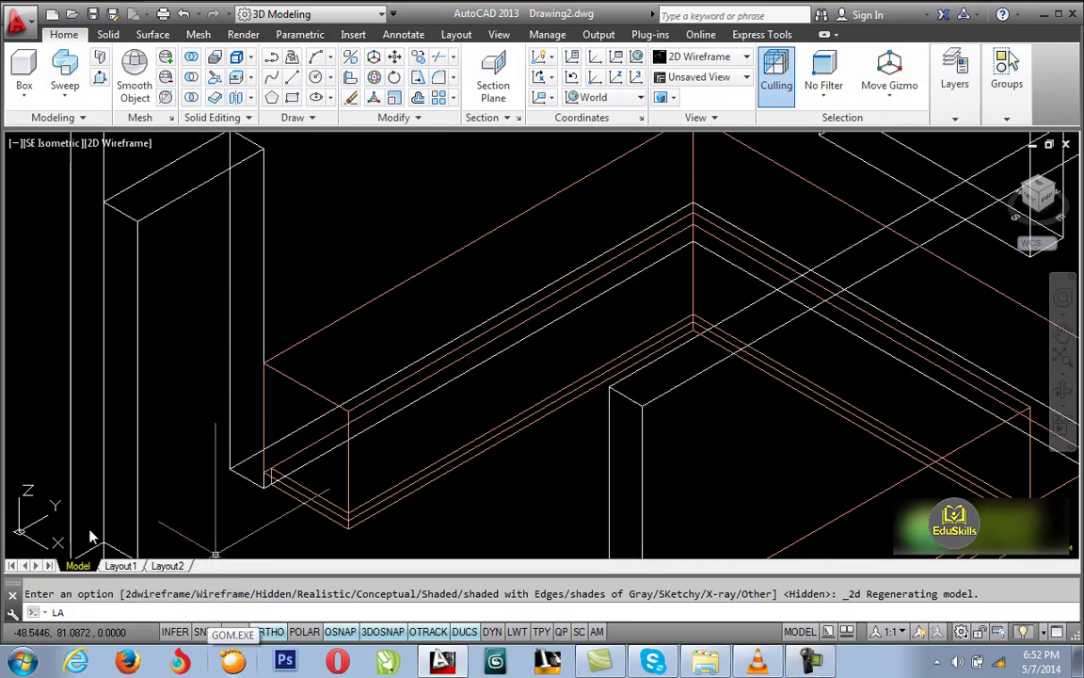
pyautogui.press('Return')
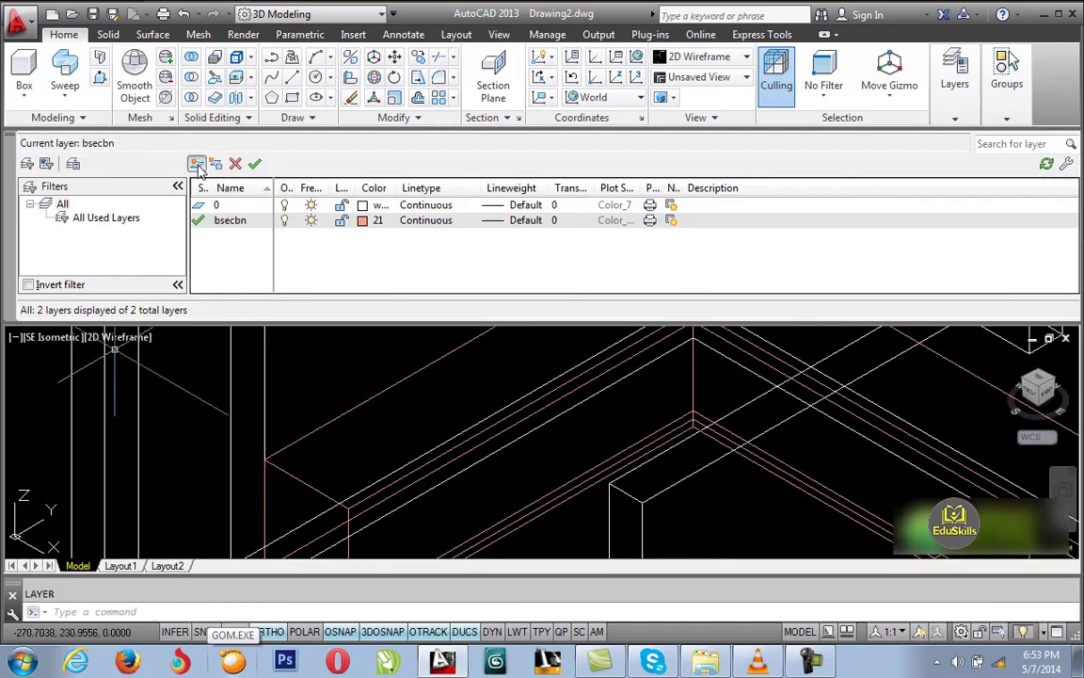
pyautogui.click(197, 165)
pyautogui.write('slb')
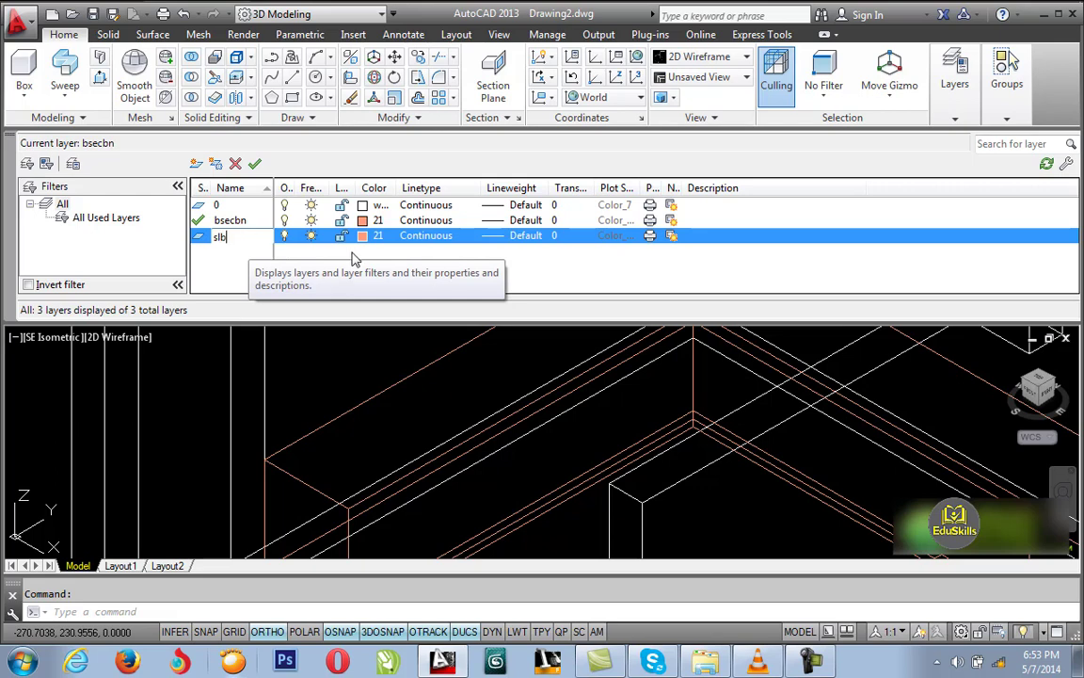
pyautogui.press('Return')
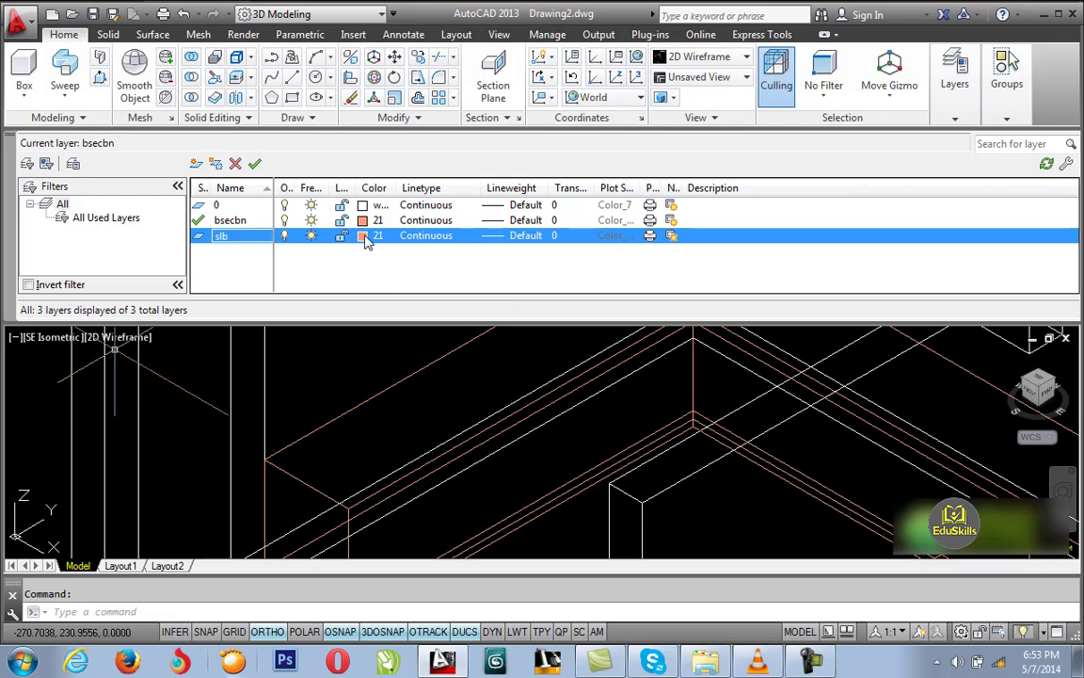
# Give the slb layer colour 253 and close the layer manager.
pyautogui.click(365, 236)
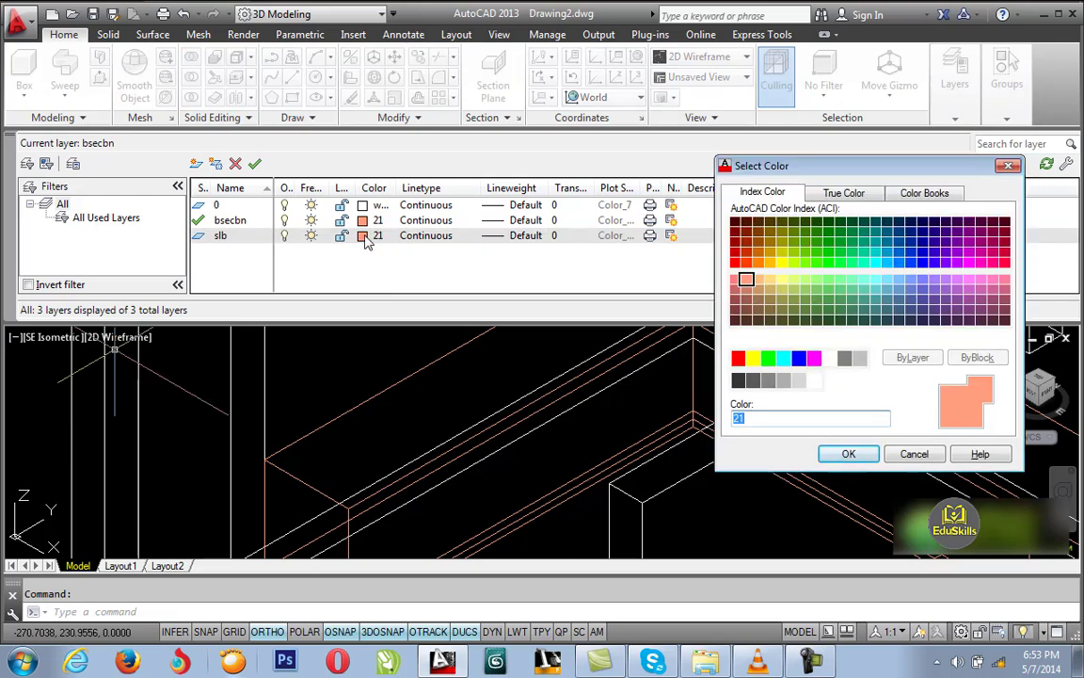
pyautogui.click(782, 311)
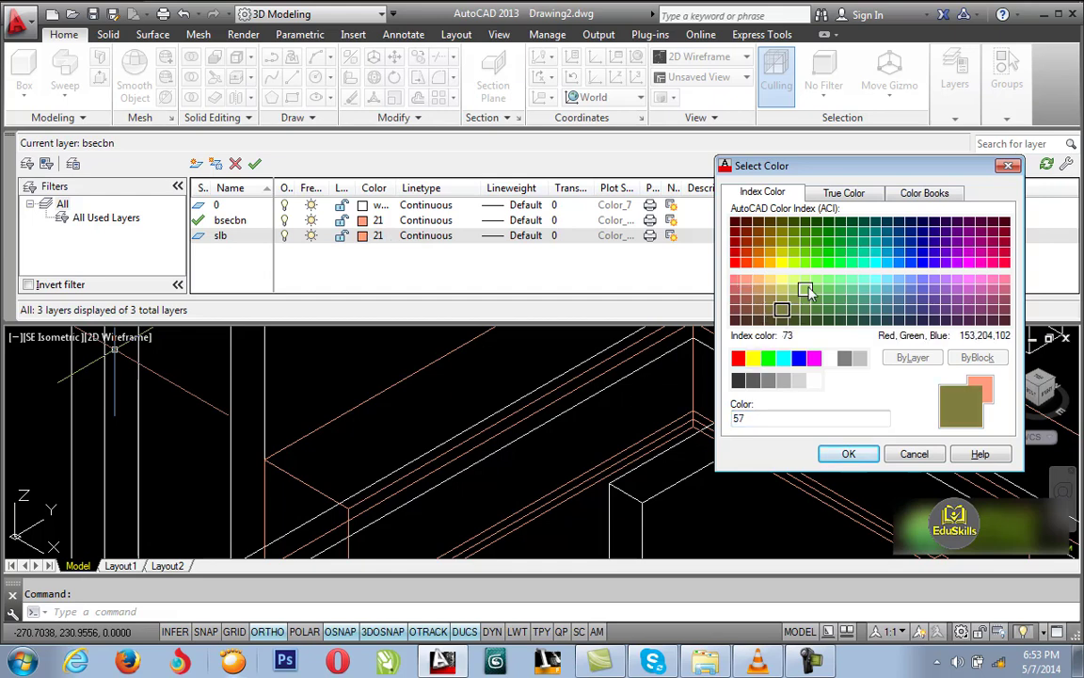
pyautogui.doubleClick(740, 419)
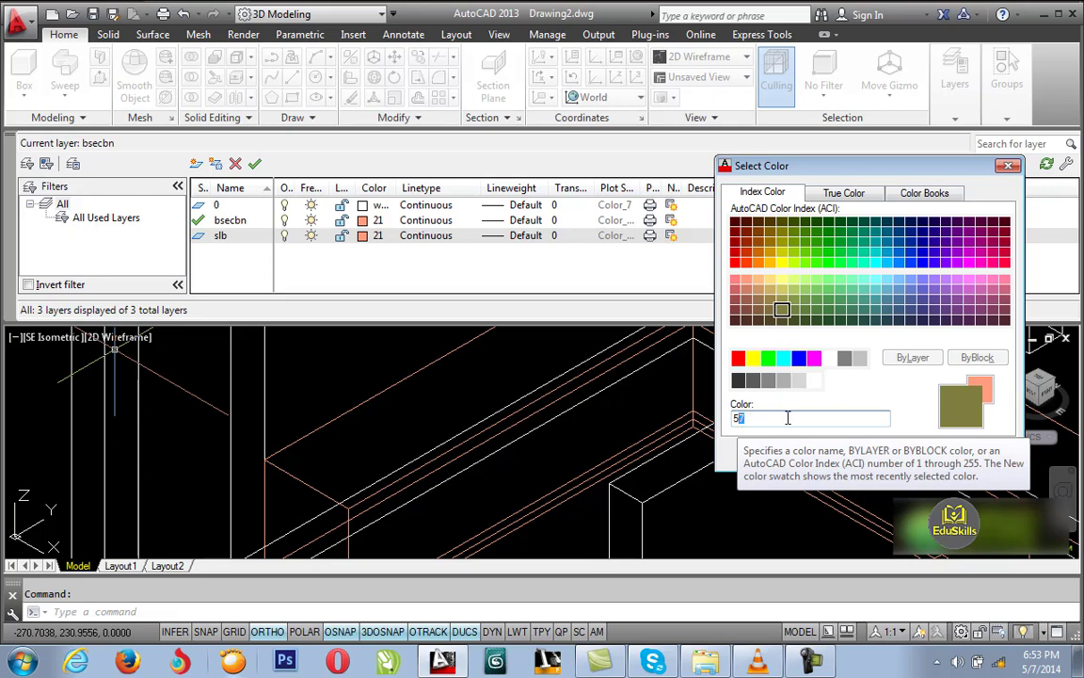
pyautogui.write('53')
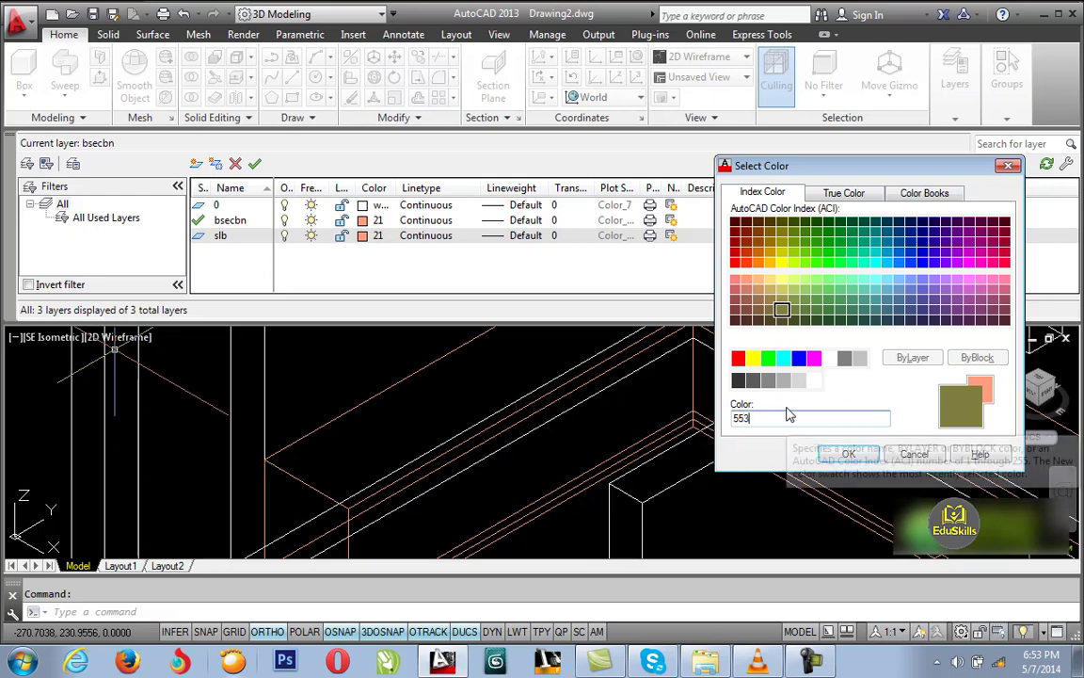
pyautogui.click(859, 456)
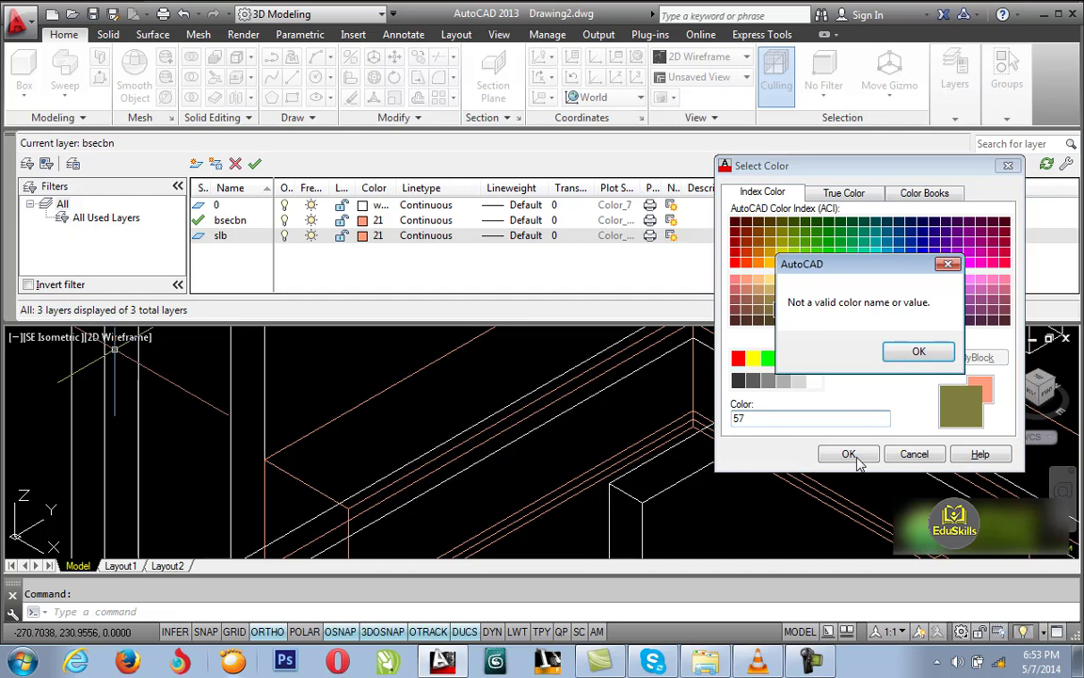
pyautogui.click(916, 351)
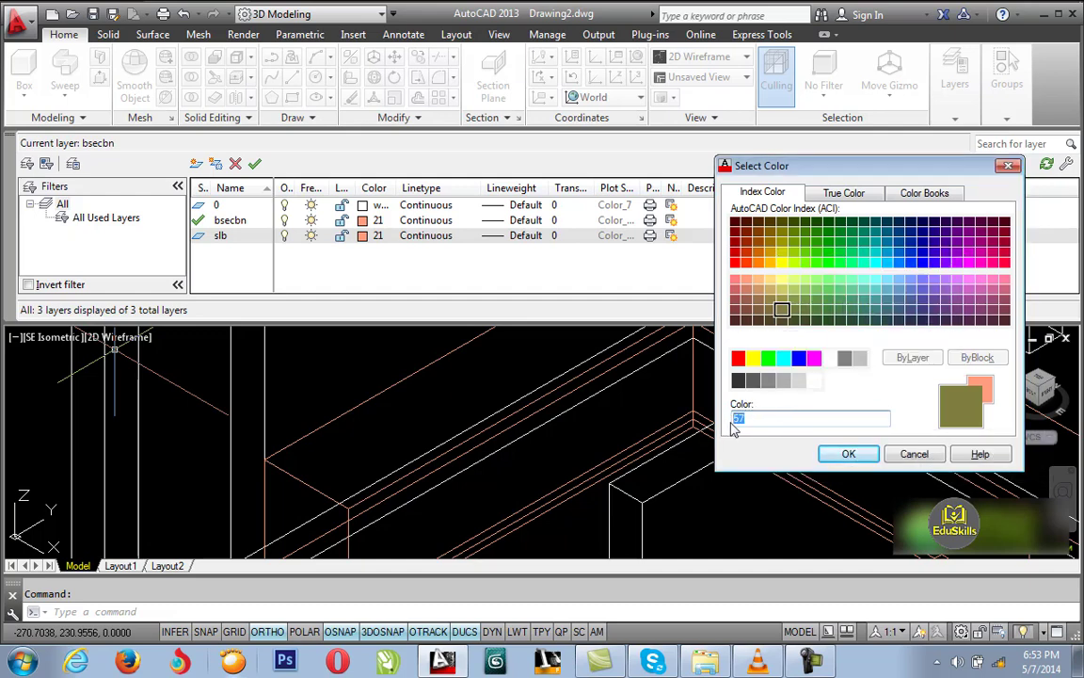
pyautogui.write('53')
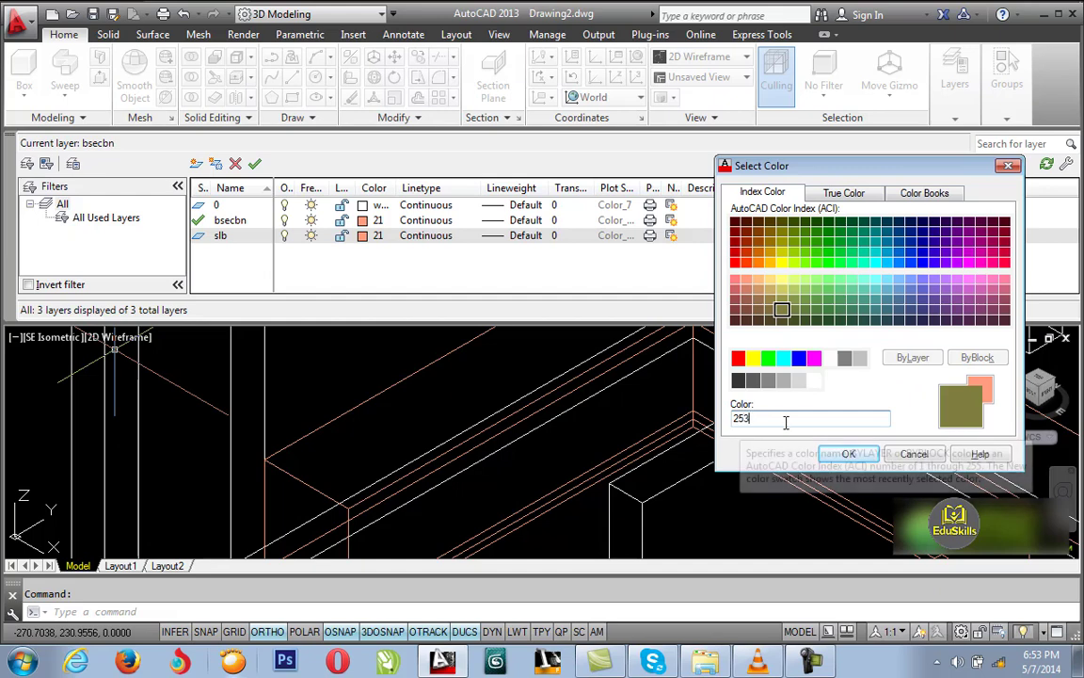
pyautogui.click(852, 458)
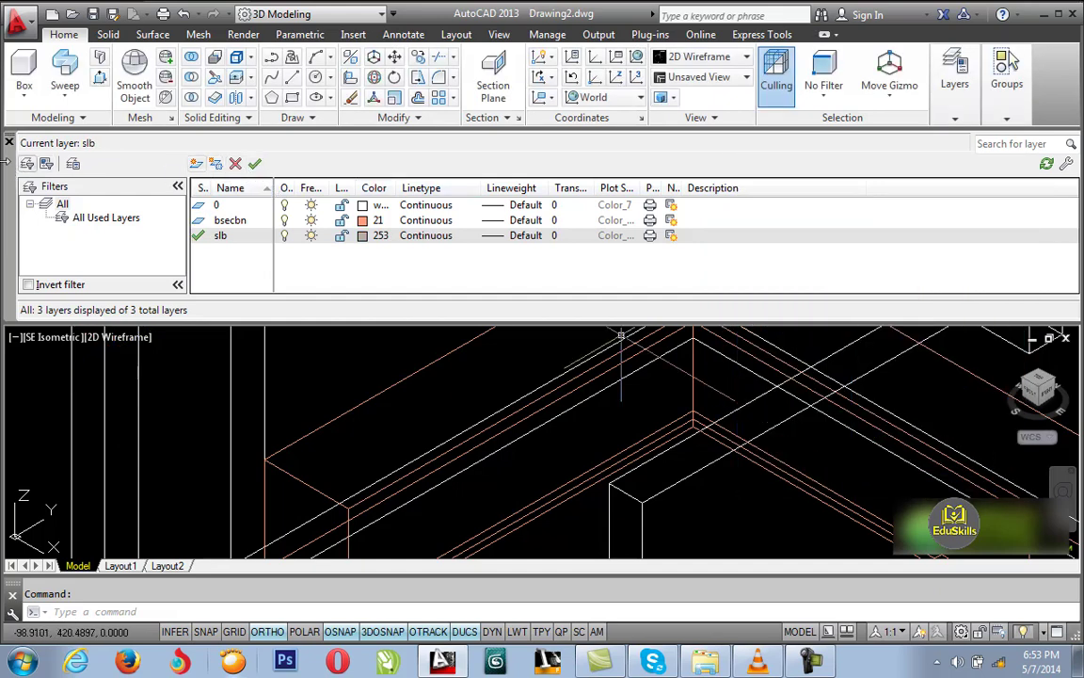
pyautogui.click(10, 143)
# Trace an slb-layer polyline around the top corners of the L-shaped counter.
pyautogui.scroll(-4, 282, 400)
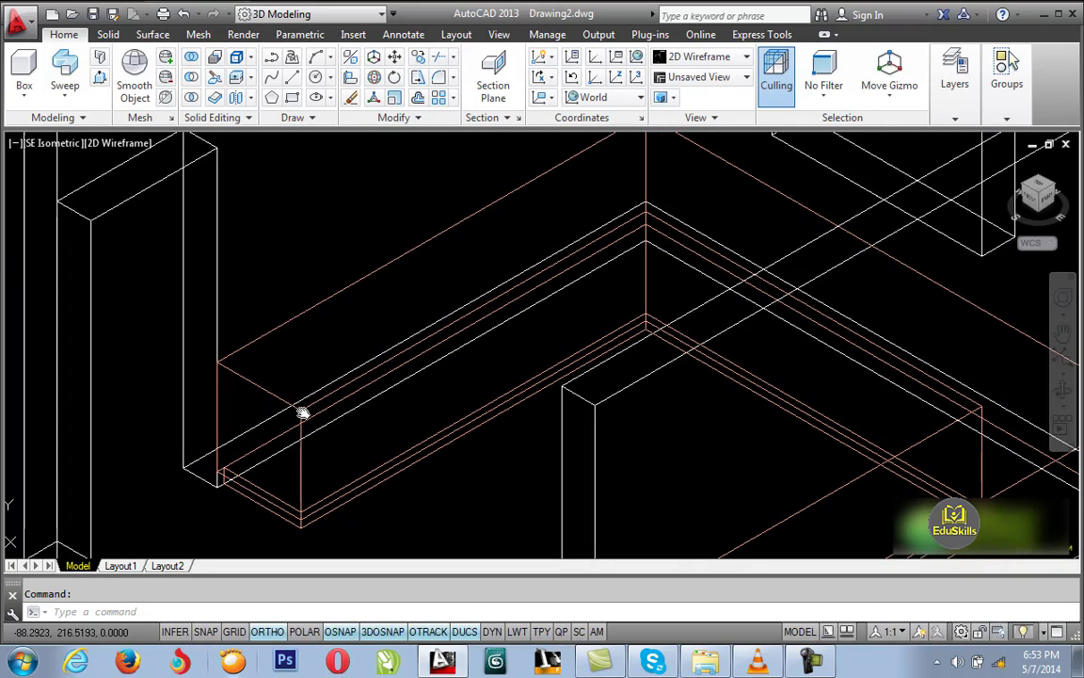
pyautogui.scroll(3, 269, 390)
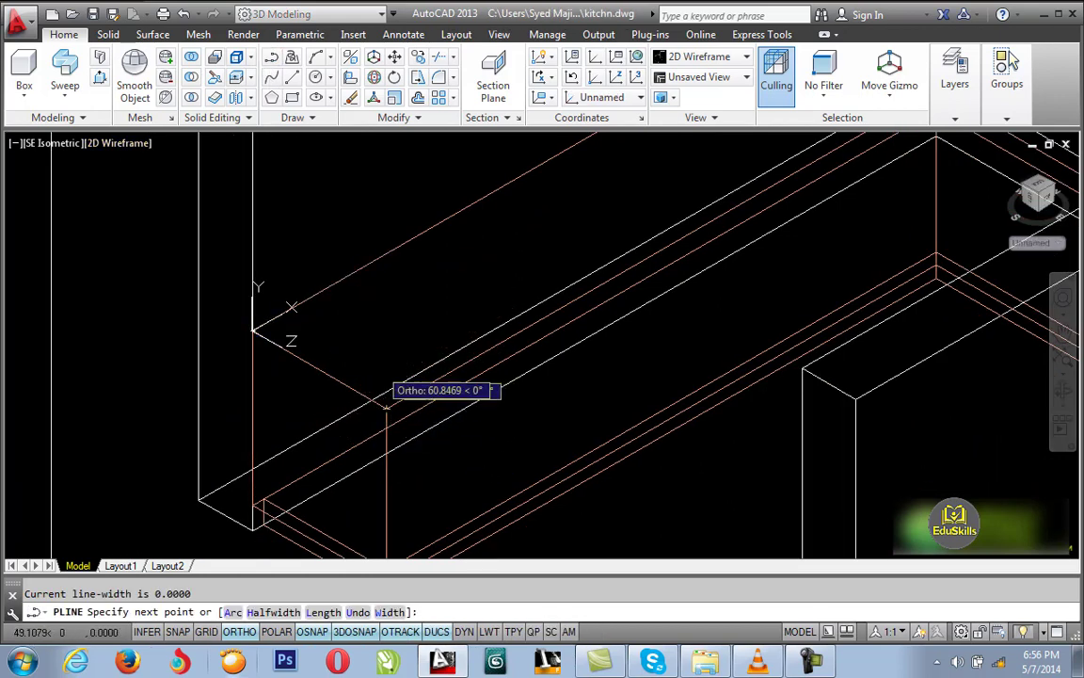
pyautogui.press('Escape')
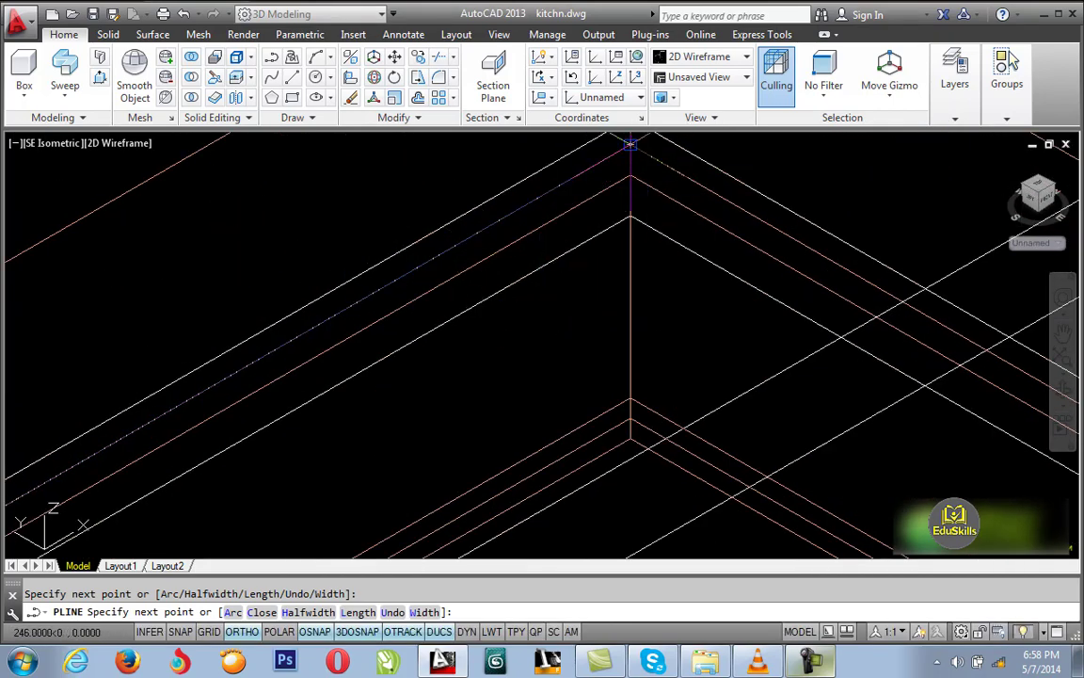
pyautogui.moveTo(630, 143); pyautogui.dragTo(550, 173, button='middle')
pyautogui.moveTo(726, 346)
pyautogui.mouseDown(button='middle')
pyautogui.moveTo(463, 168)
pyautogui.moveTo(805, 329)
pyautogui.moveTo(782, 297)
pyautogui.mouseUp(button='middle')
pyautogui.scroll(-2, 782, 297)
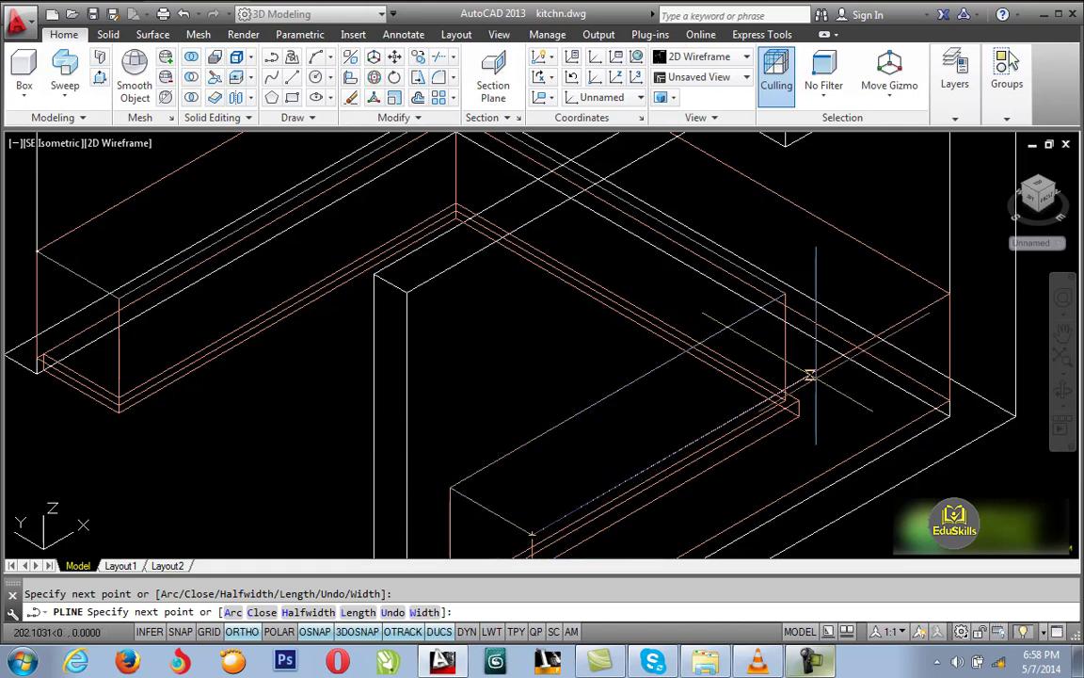
pyautogui.moveTo(828, 290)
pyautogui.mouseDown(button='middle')
pyautogui.moveTo(875, 445)
pyautogui.moveTo(876, 550)
pyautogui.mouseUp(button='middle')
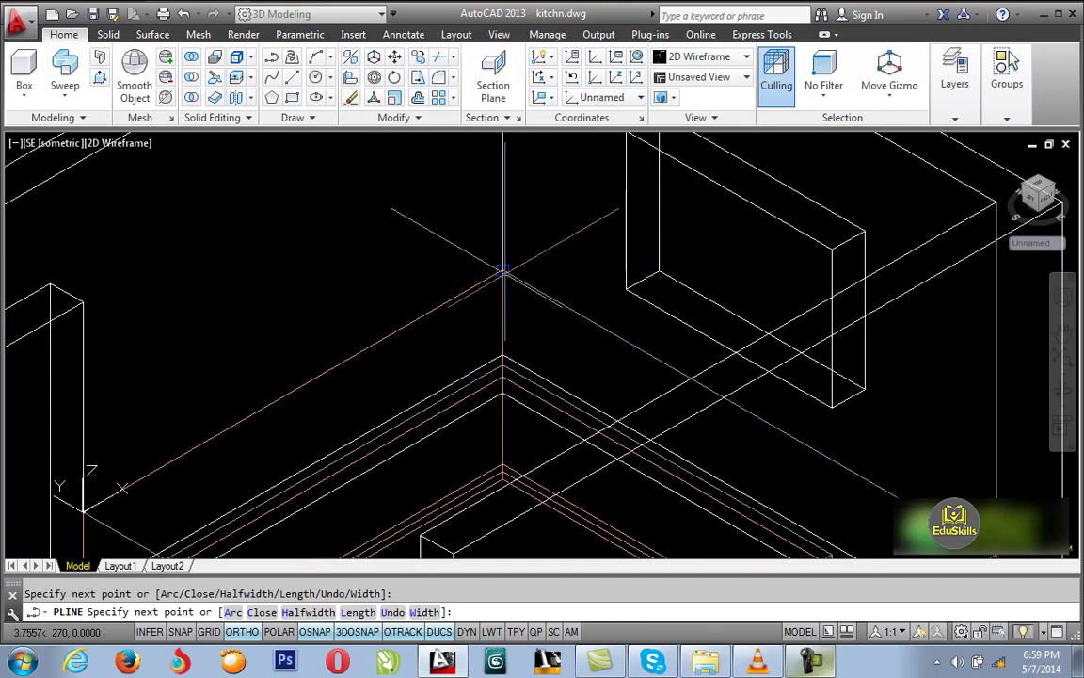
pyautogui.moveTo(504, 270); pyautogui.dragTo(394, 423, button='middle')
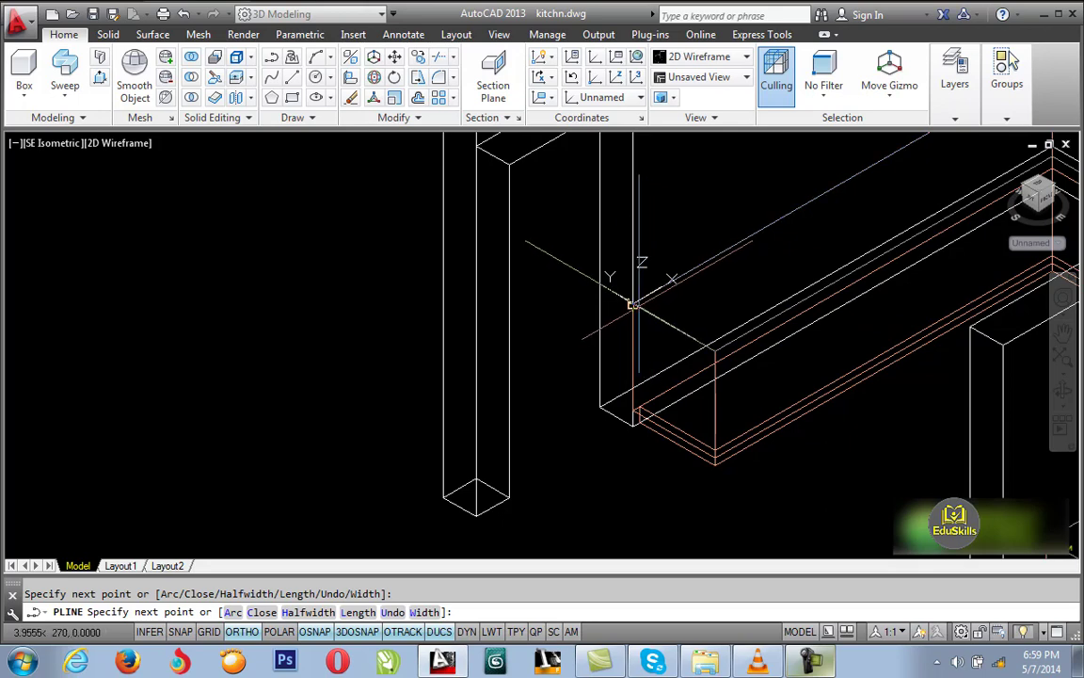
pyautogui.click(634, 305)
pyautogui.press('Return')
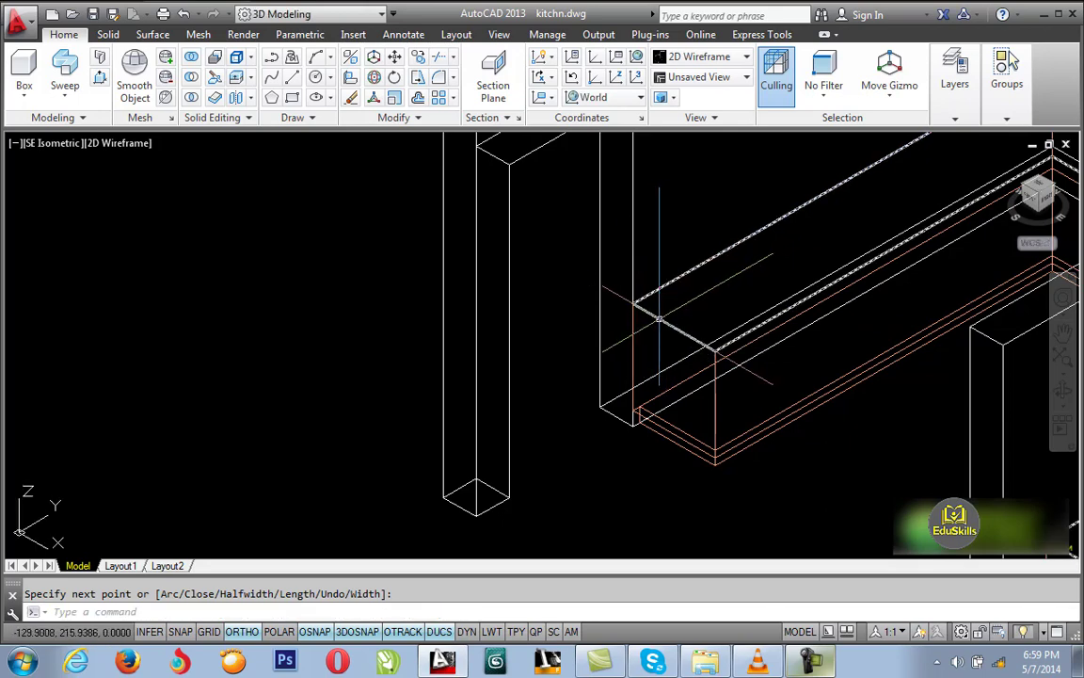
# Stretch the first counter-top edge outward by 3 units using its grip.
pyautogui.scroll(1, 649, 339)
pyautogui.scroll(1, 624, 374)
pyautogui.scroll(1, 597, 391)
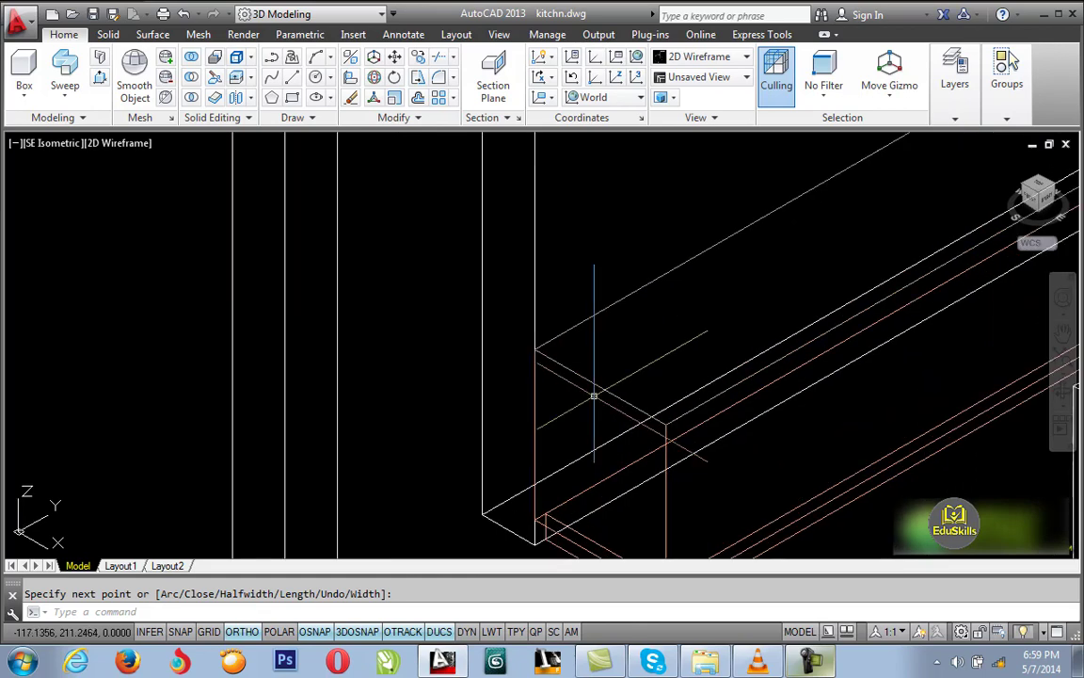
pyautogui.scroll(1, 594, 396)
pyautogui.scroll(1, 593, 386)
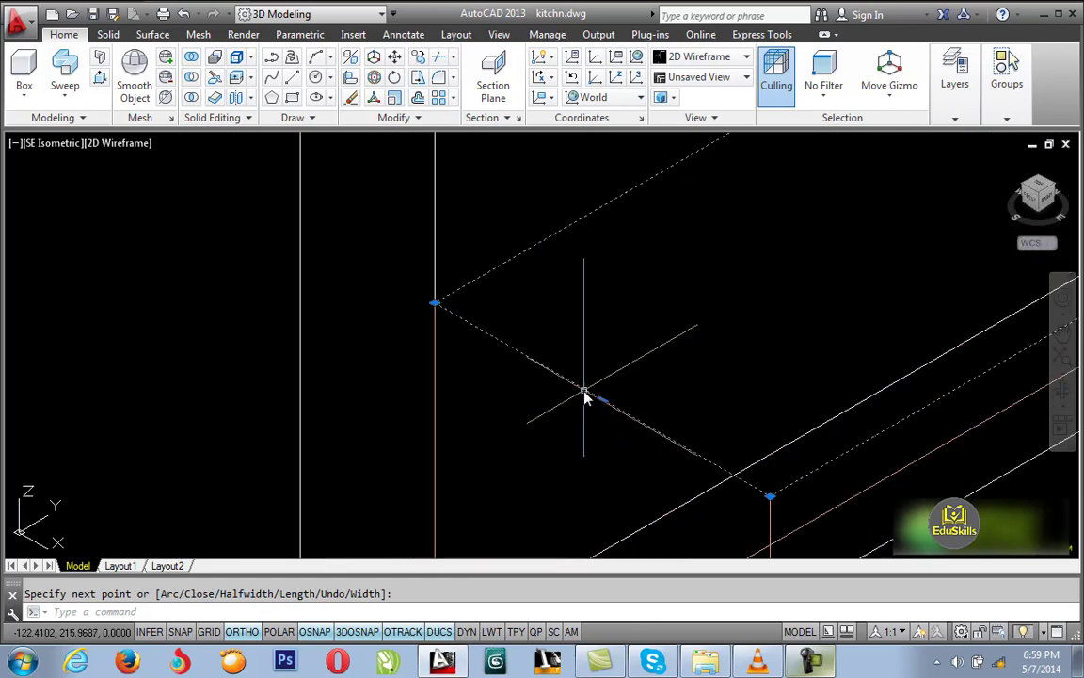
pyautogui.press('Return')
pyautogui.click(603, 400)
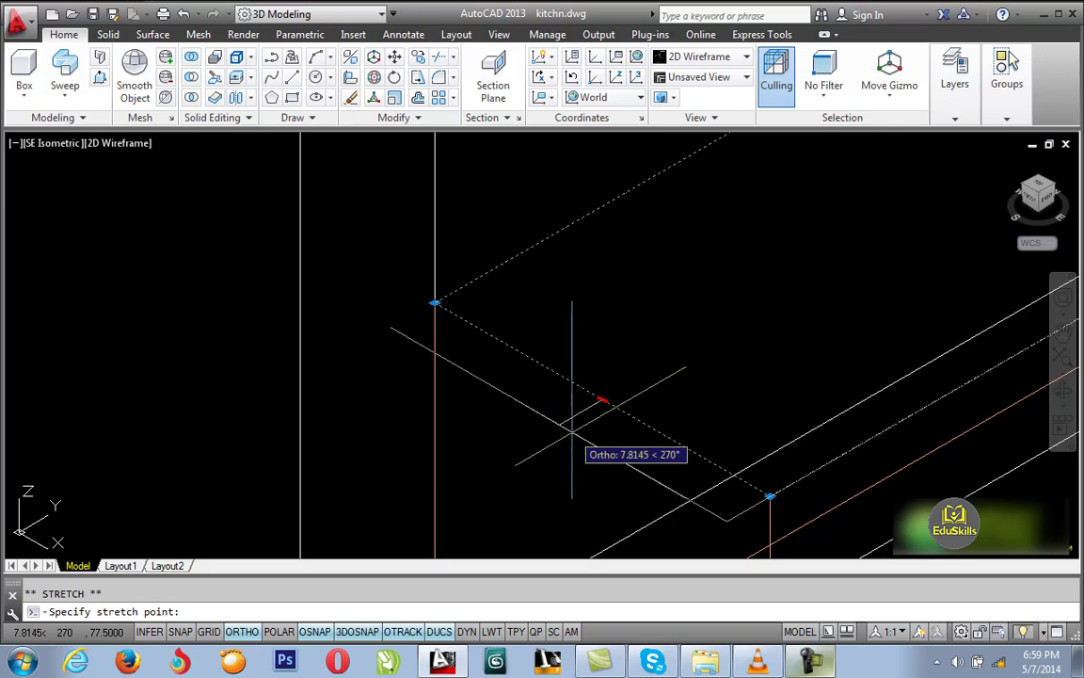
pyautogui.write('3')
pyautogui.press('Return')
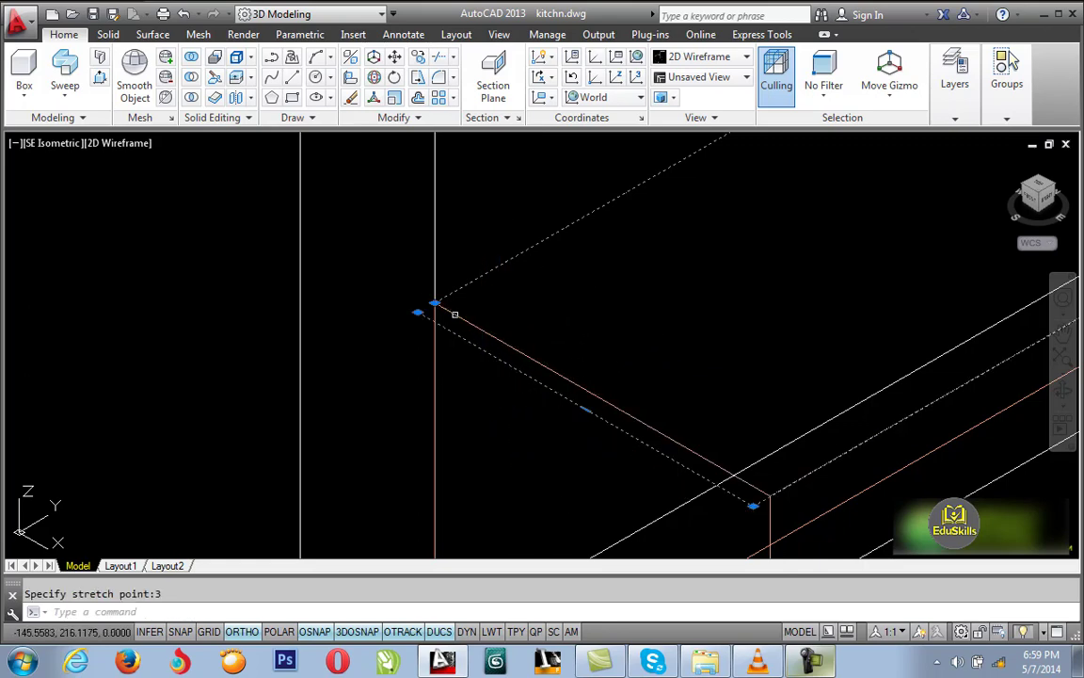
# Stretch the second counter-top edge outward by 3 units.
pyautogui.scroll(2, 440, 310)
pyautogui.scroll(2, 428, 301)
pyautogui.click(417, 288)
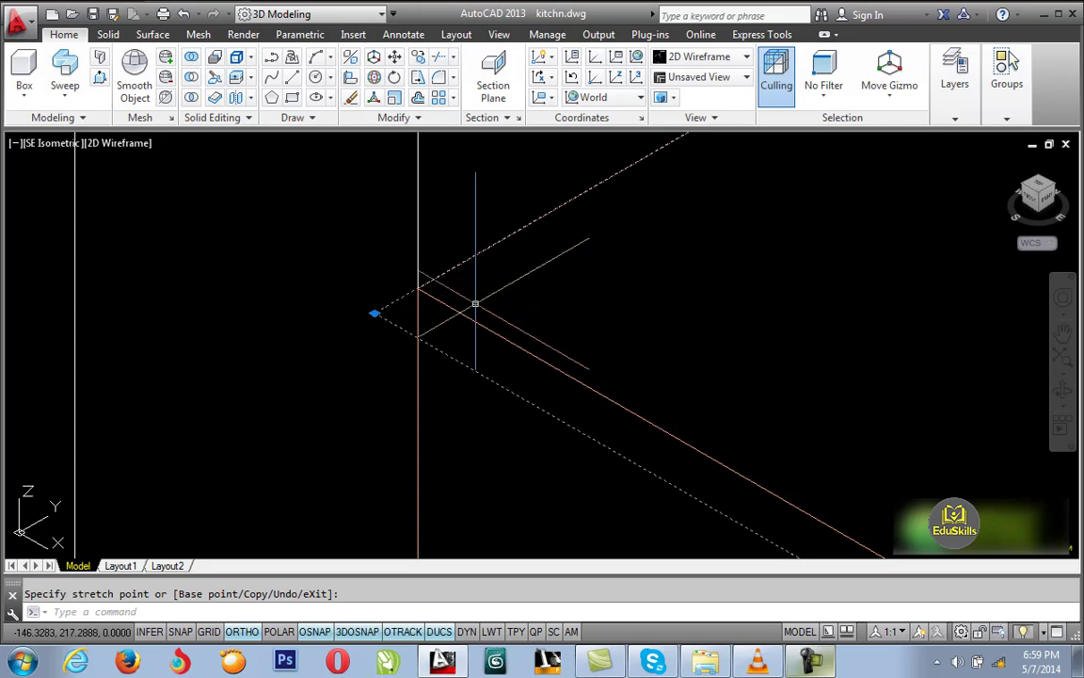
pyautogui.press('Escape')
pyautogui.moveTo(518, 309); pyautogui.dragTo(284, 243, button='middle')
pyautogui.scroll(-3, 585, 358)
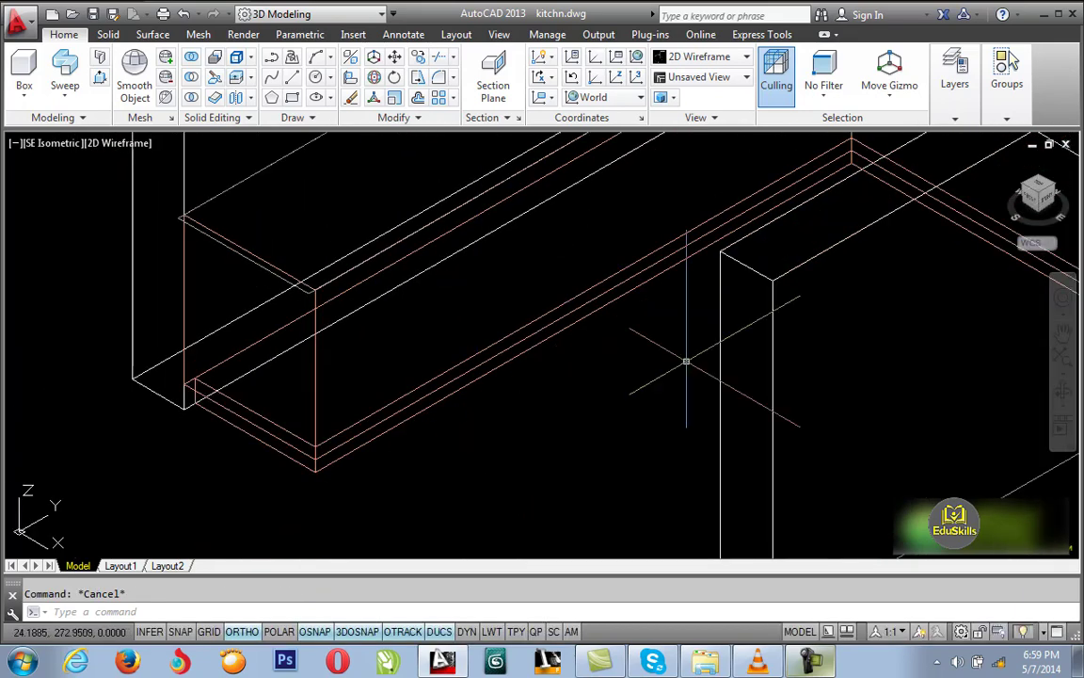
pyautogui.moveTo(686, 364)
pyautogui.mouseDown(button='middle')
pyautogui.moveTo(815, 416)
pyautogui.moveTo(876, 236)
pyautogui.moveTo(624, 267)
pyautogui.mouseUp(button='middle')
pyautogui.scroll(3, 875, 237)
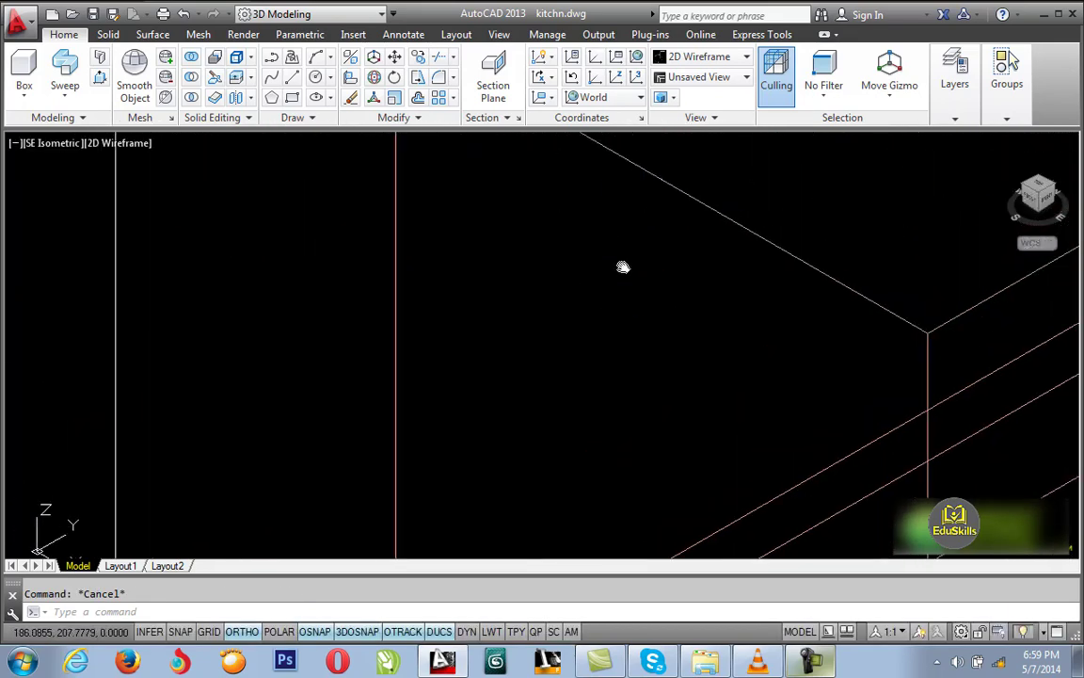
pyautogui.scroll(-1, 647, 377)
pyautogui.click(684, 329)
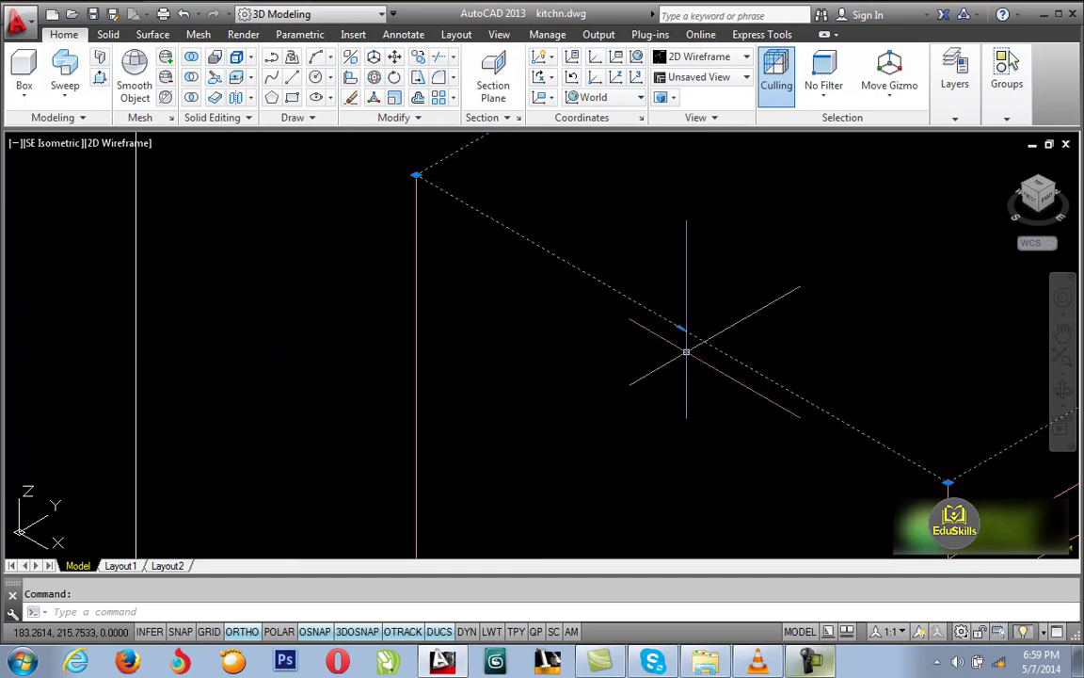
pyautogui.click(682, 328)
pyautogui.write('3')
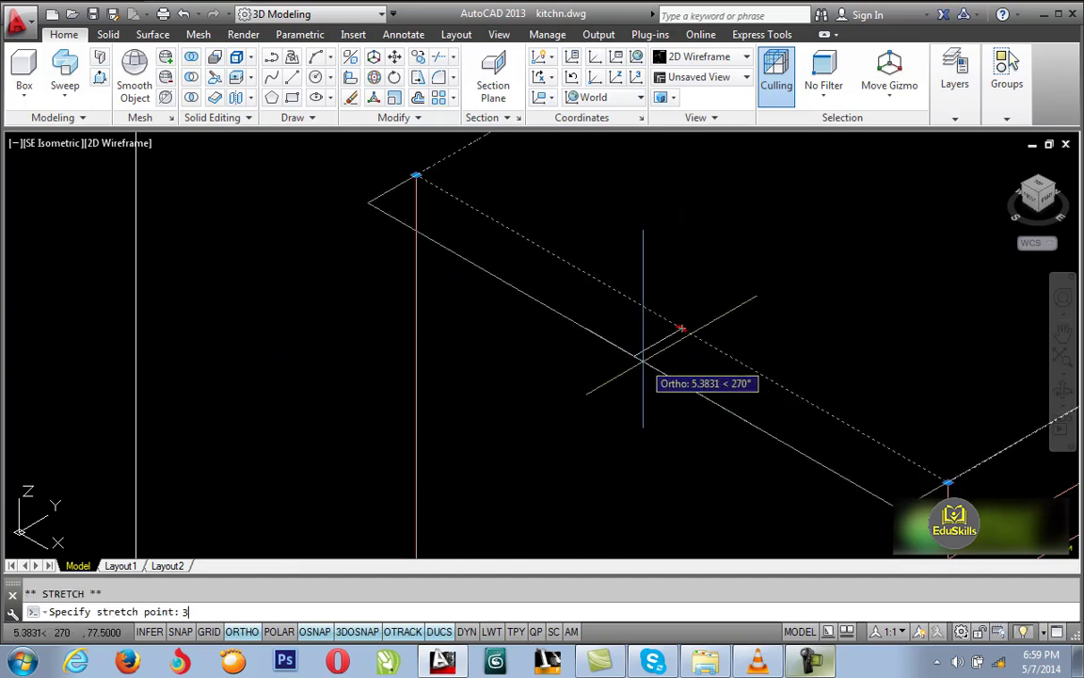
pyautogui.press('Return')
pyautogui.press('Escape')
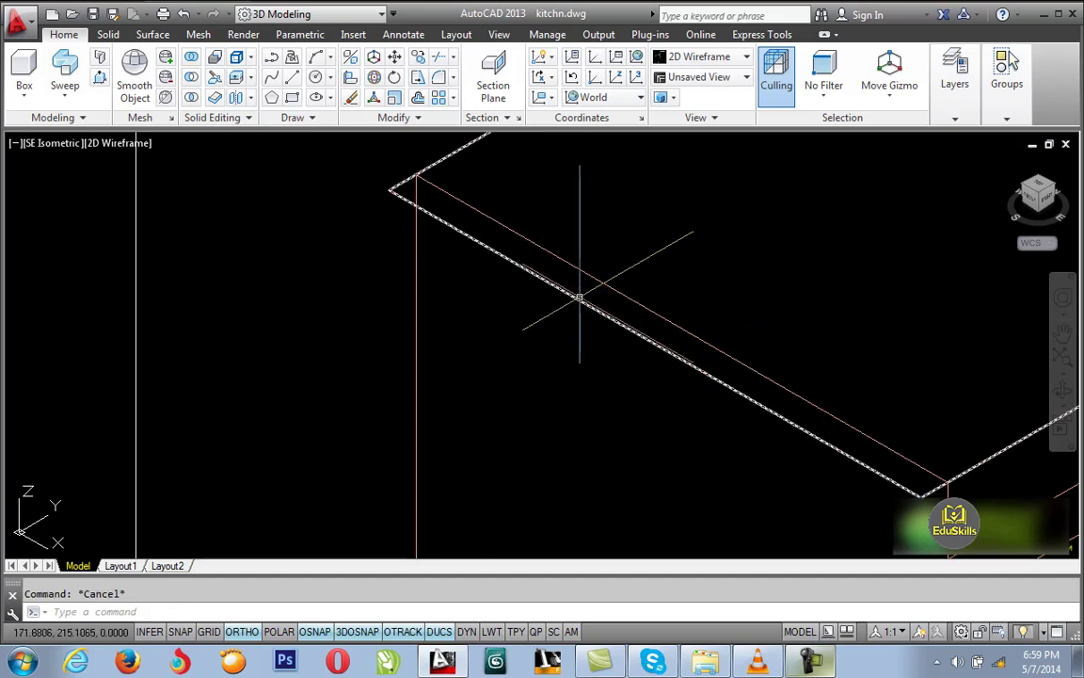
pyautogui.scroll(3, 580, 298)
pyautogui.moveTo(596, 406); pyautogui.dragTo(536, 455, button='middle')
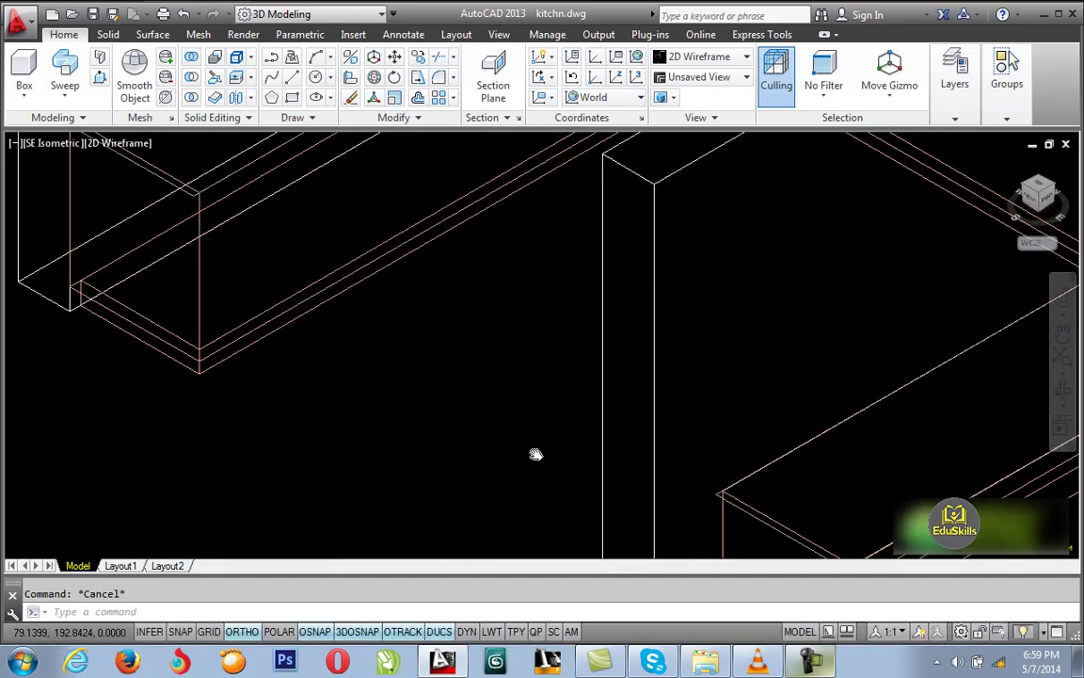
pyautogui.scroll(-2, 405, 404)
pyautogui.scroll(2, 415, 367)
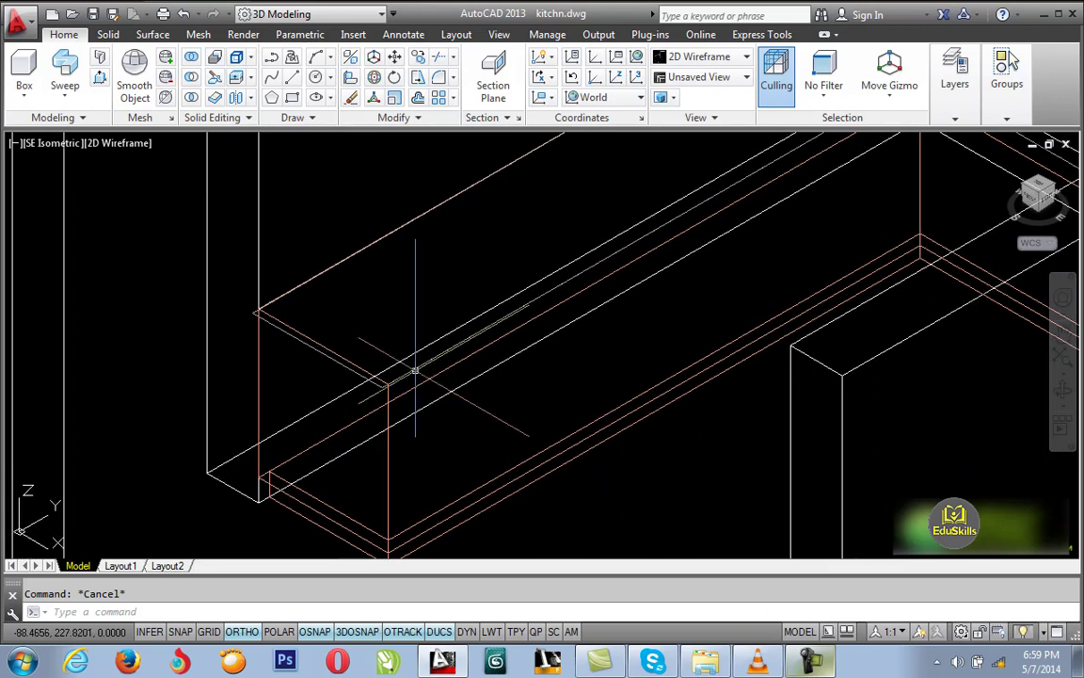
# Extrude the counter-top outline 2.5 units with EXT to form the slab.
pyautogui.write('ext')
pyautogui.press('Return')
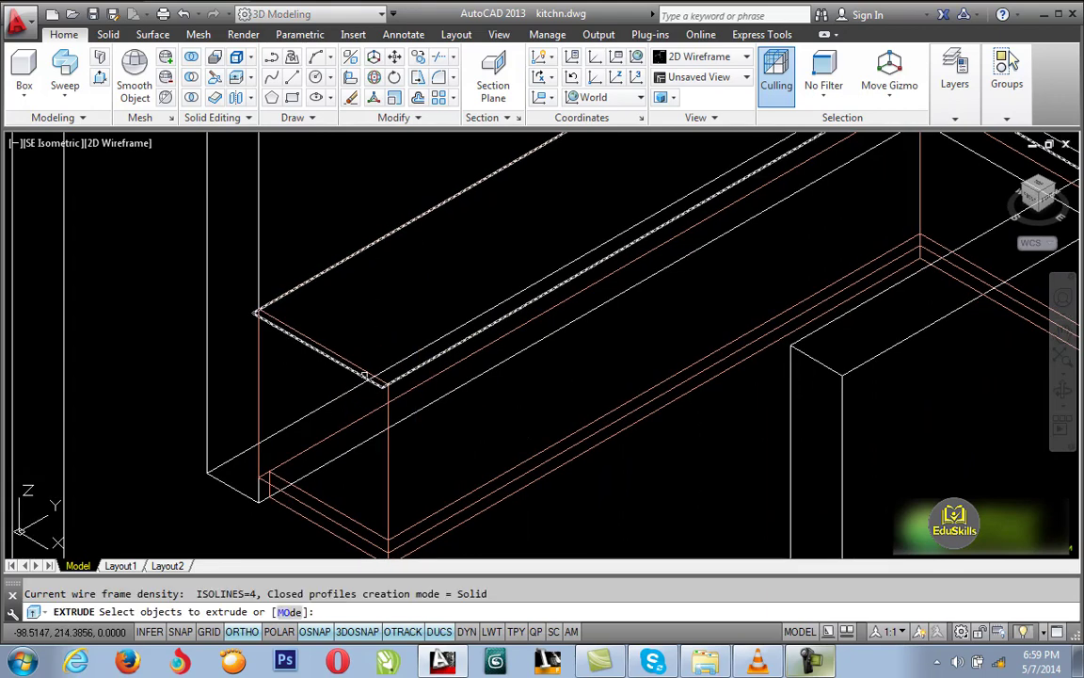
pyautogui.click(363, 376)
pyautogui.press('Return')
pyautogui.write('2.5')
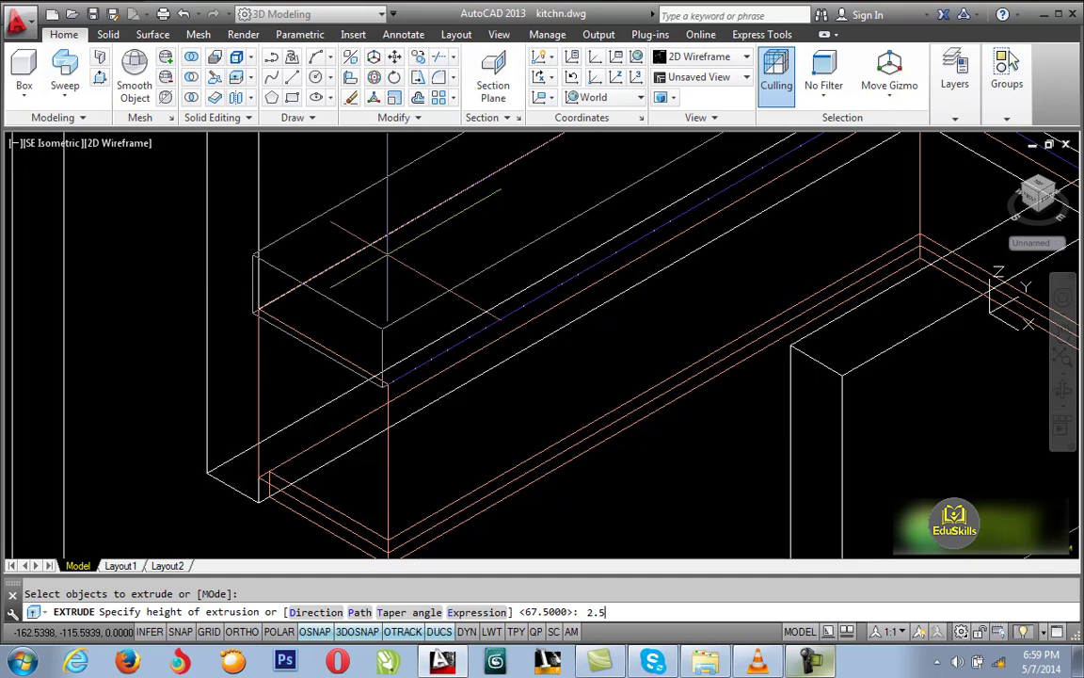
pyautogui.press('Return')
# Switch the viewport visual style to Shaded, then select the orange cabinet.
pyautogui.scroll(-1, 396, 273)
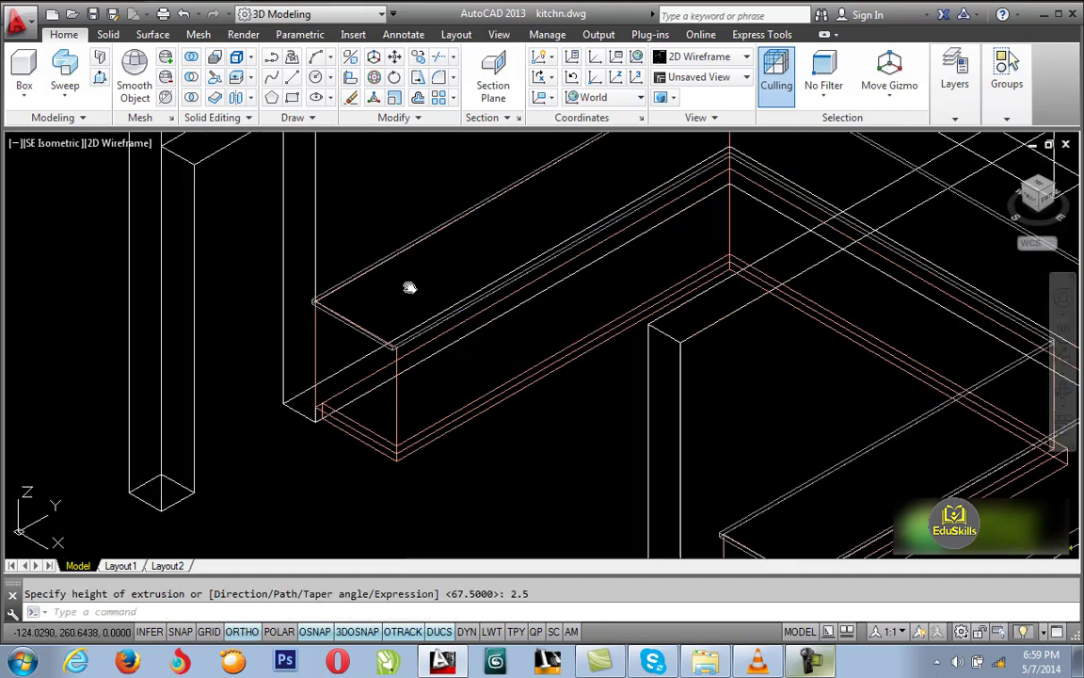
pyautogui.scroll(-1, 408, 301)
pyautogui.scroll(-1, 409, 330)
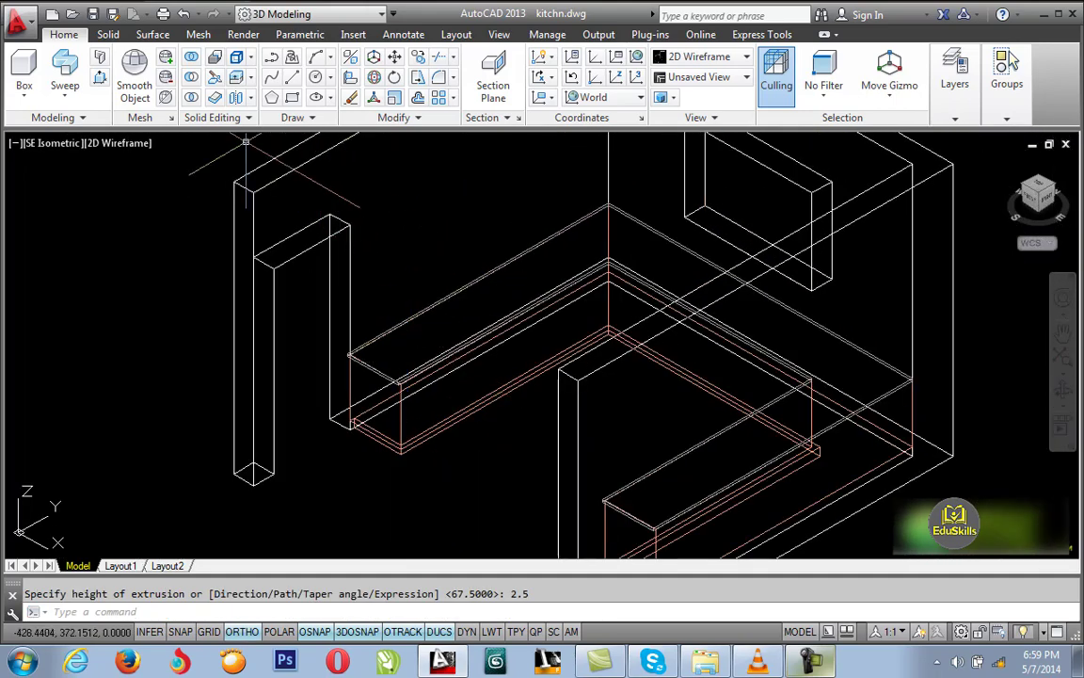
pyautogui.click(132, 146)
pyautogui.click(195, 264)
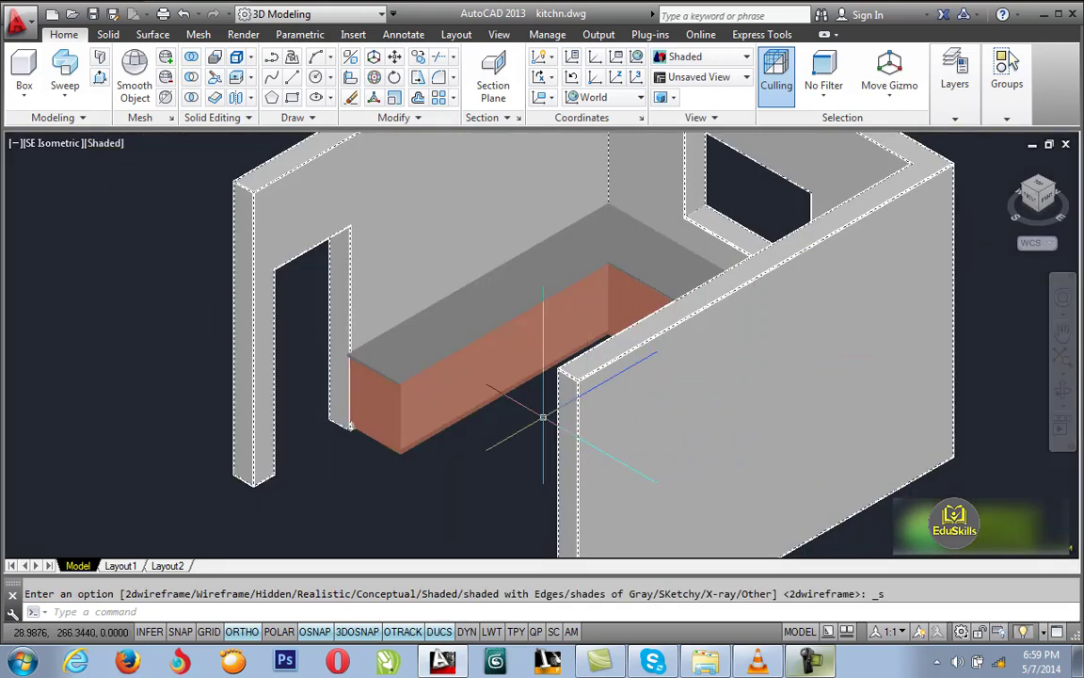
pyautogui.scroll(3, 496, 395)
pyautogui.scroll(2, 423, 448)
pyautogui.scroll(2, 343, 305)
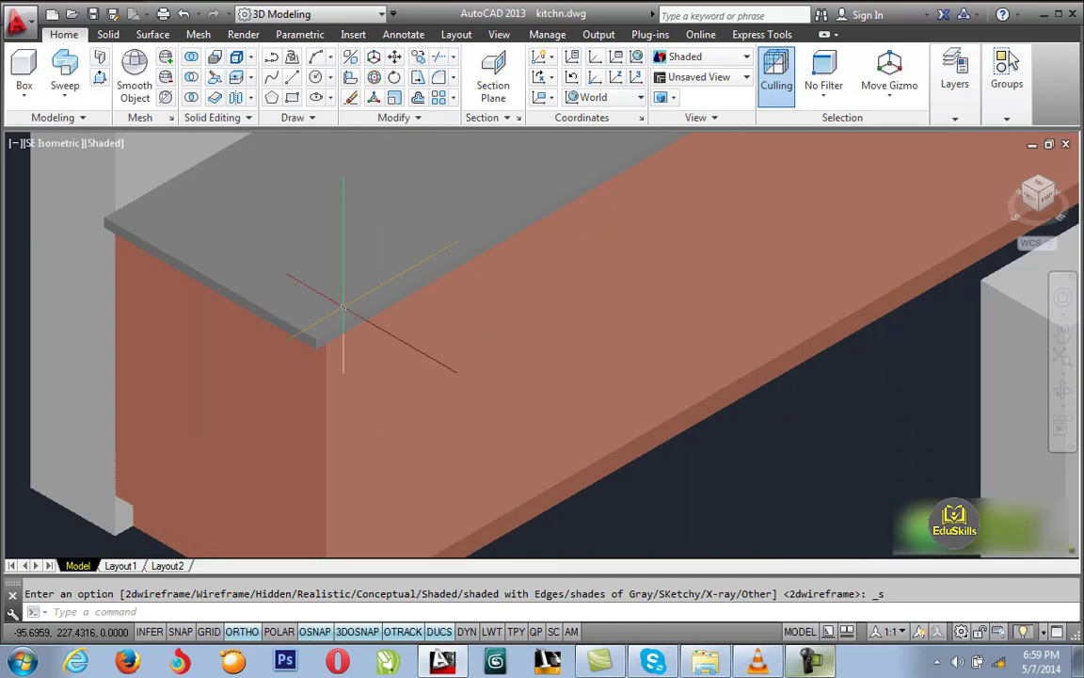
pyautogui.click(496, 242)
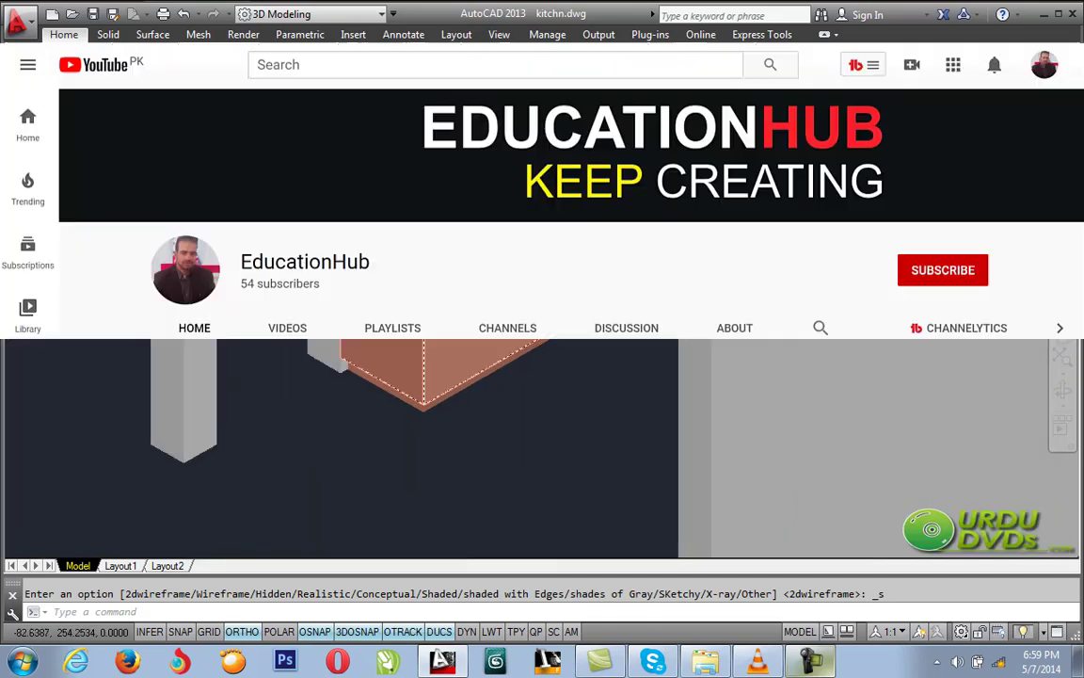